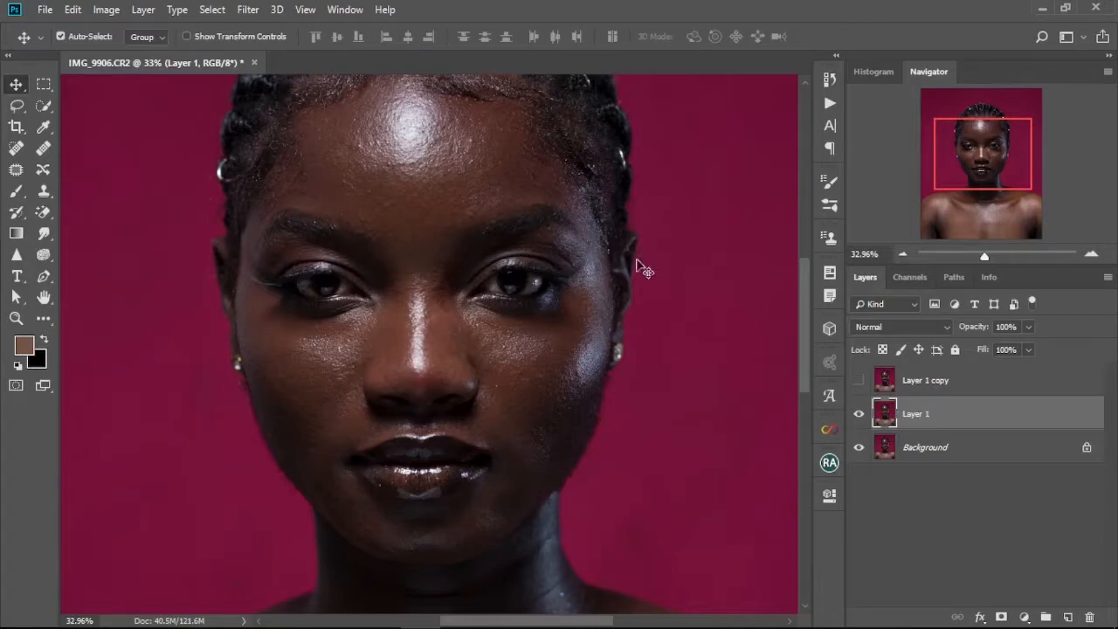
Apply a Gaussian Blur with a radius of 6.4 pixels to Layer 1.
left_click(249, 10)
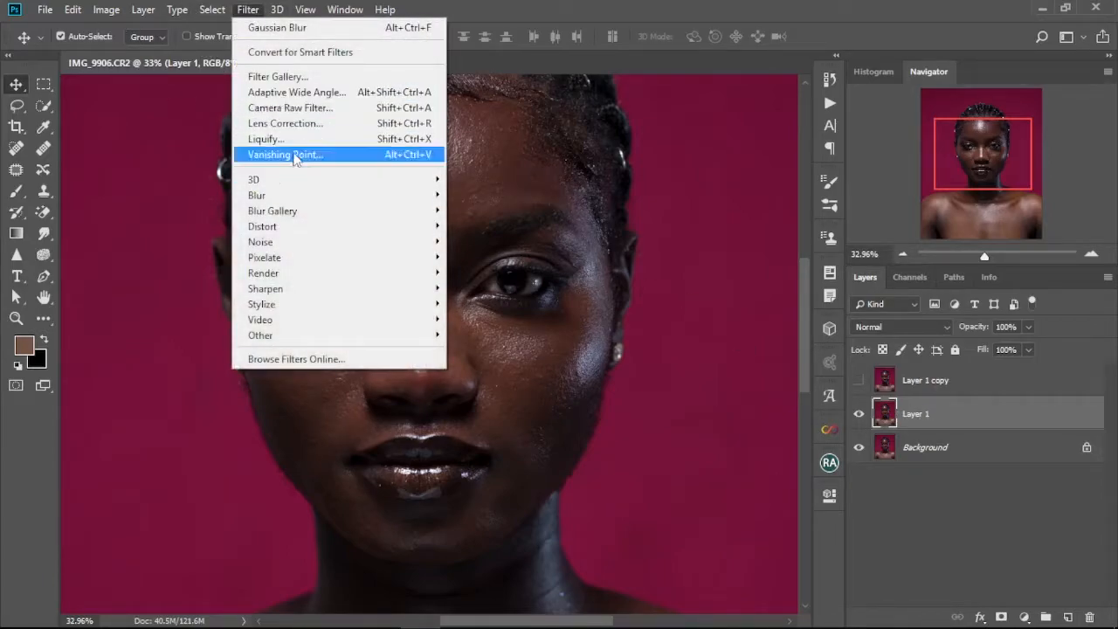
mouse_move(288, 196)
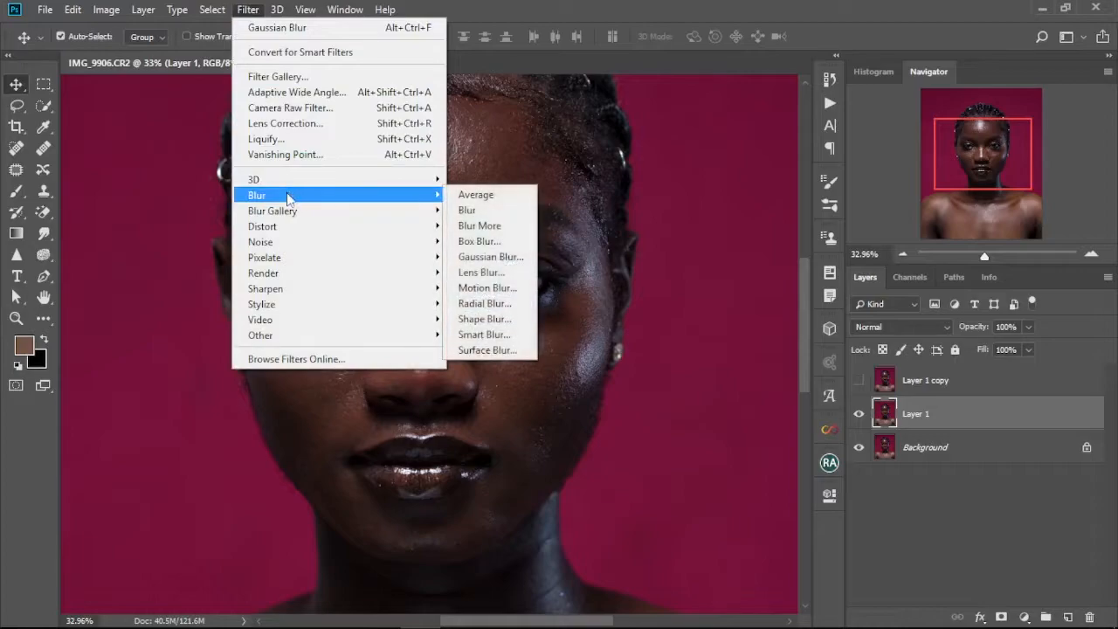
left_click(477, 257)
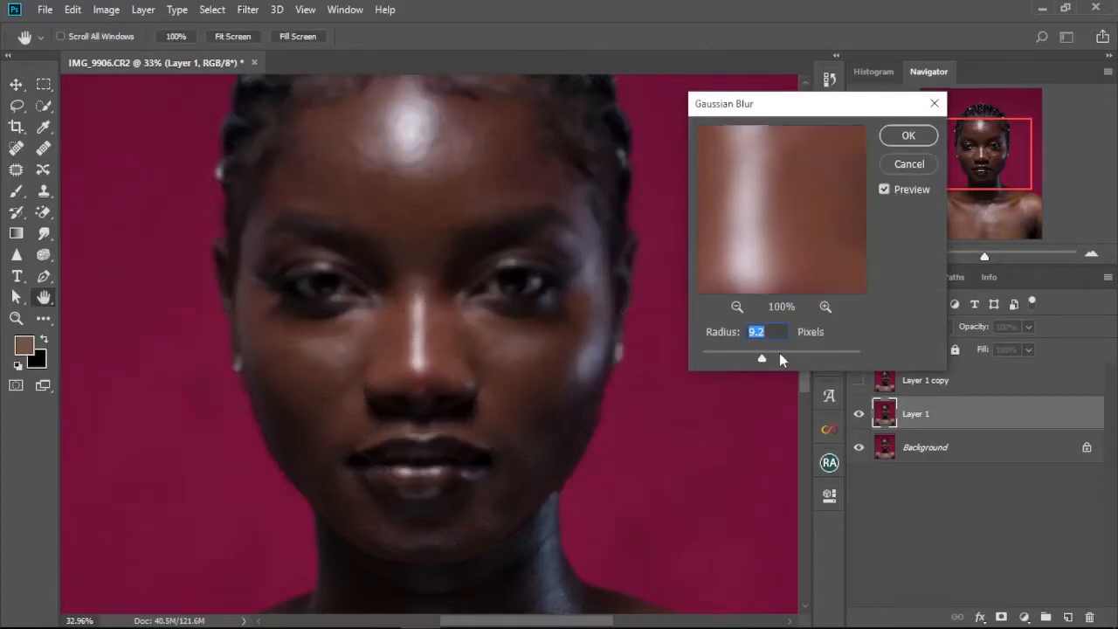
left_click_drag(763, 358, 750, 359)
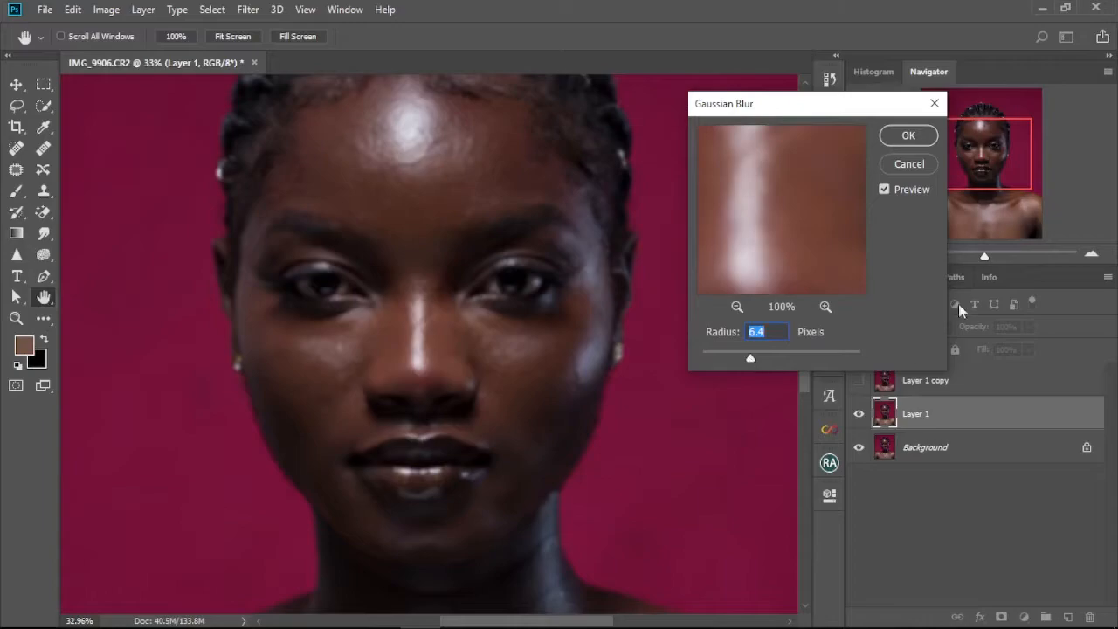
left_click(909, 138)
Select Layer 1 copy and turn its visibility back on.
key("ctrl+0")
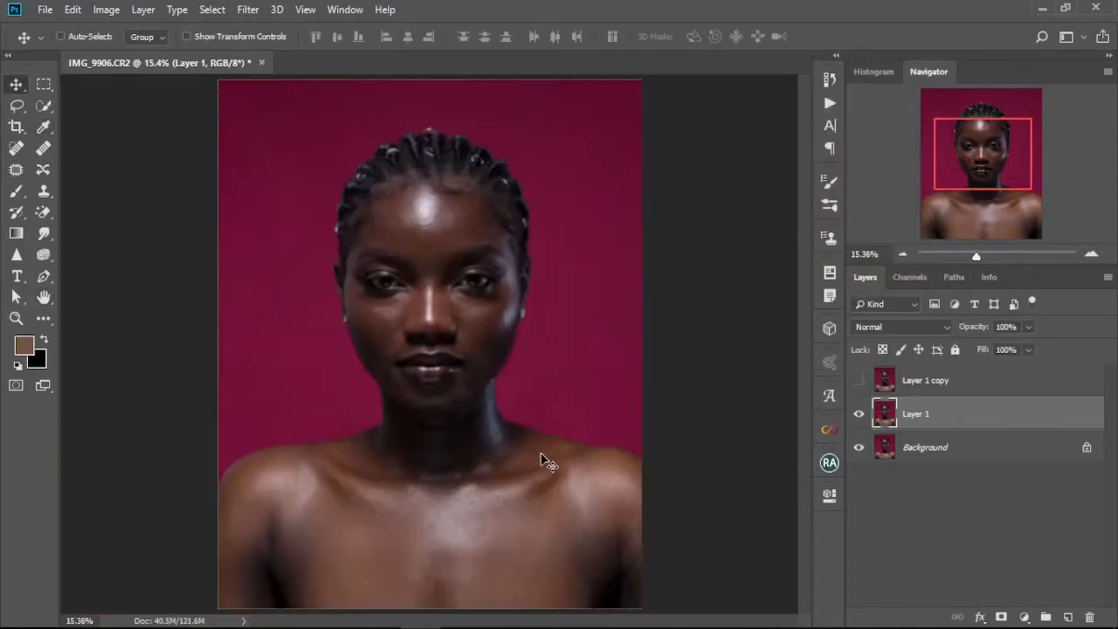
scroll(470, 324, "up", 5)
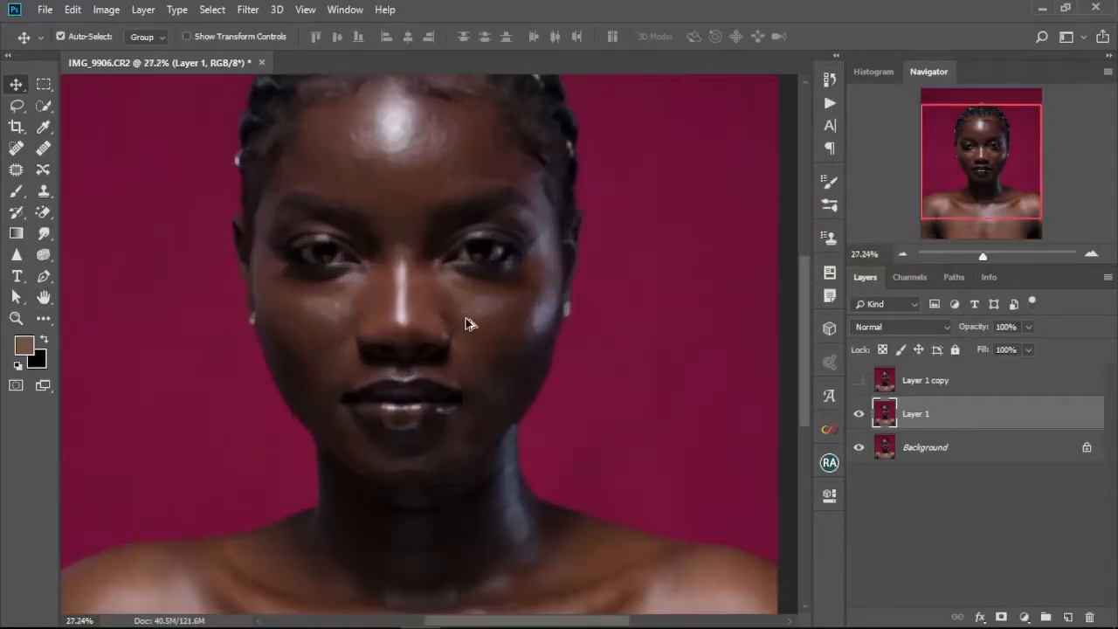
left_click_drag(465, 311, 509, 356)
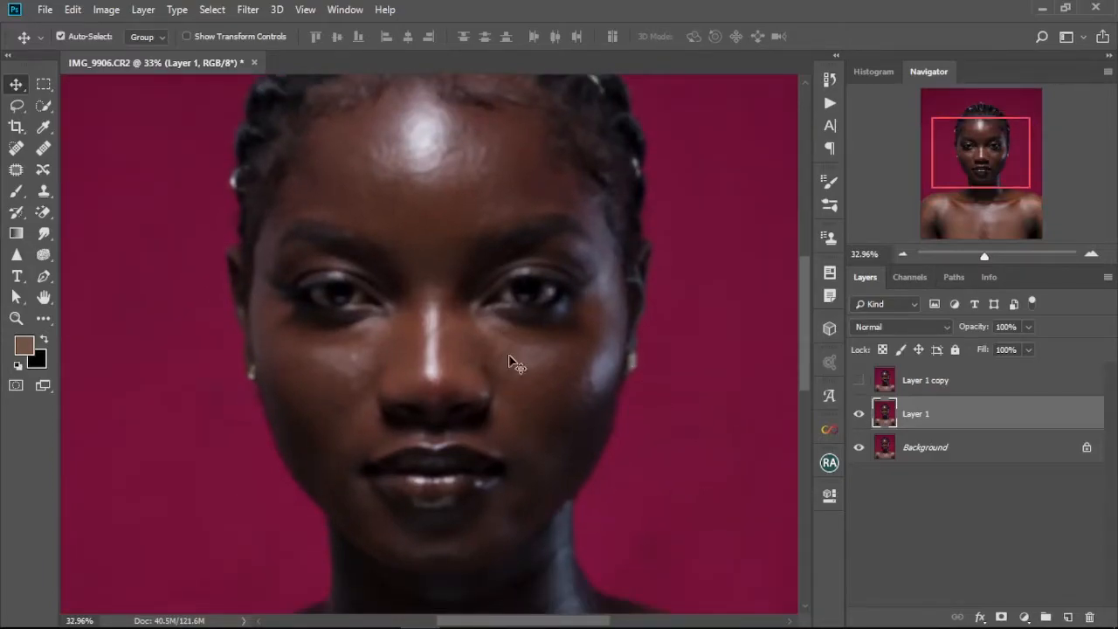
left_click(942, 387)
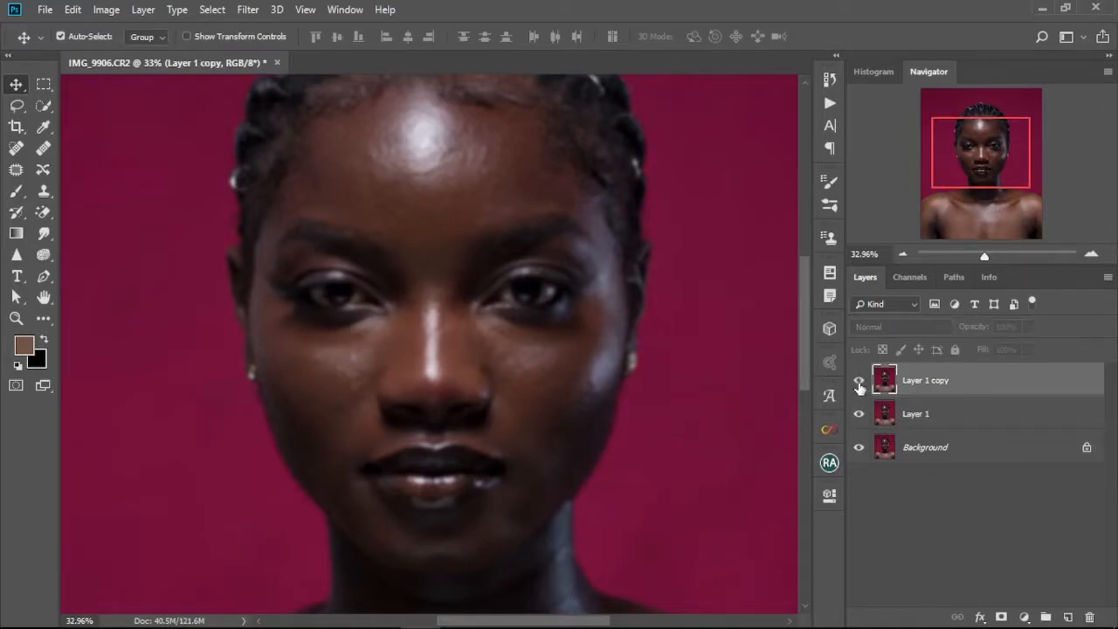
left_click(858, 382)
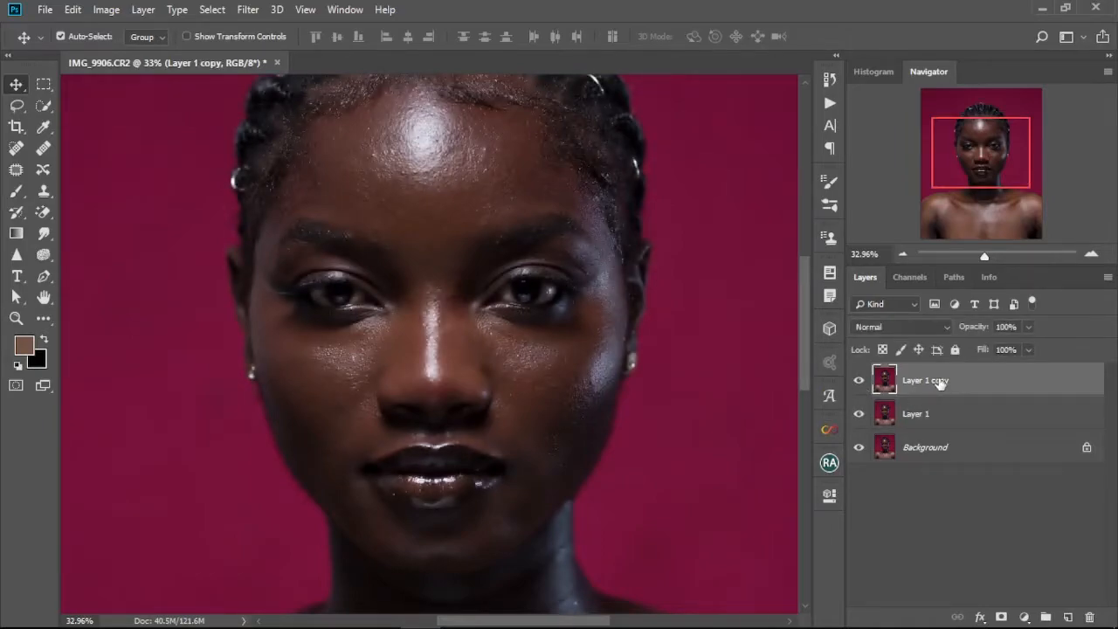
Apply Image to Layer 1 copy from Layer 1 using Subtract blending, scale 2 and offset 128.
left_click(107, 10)
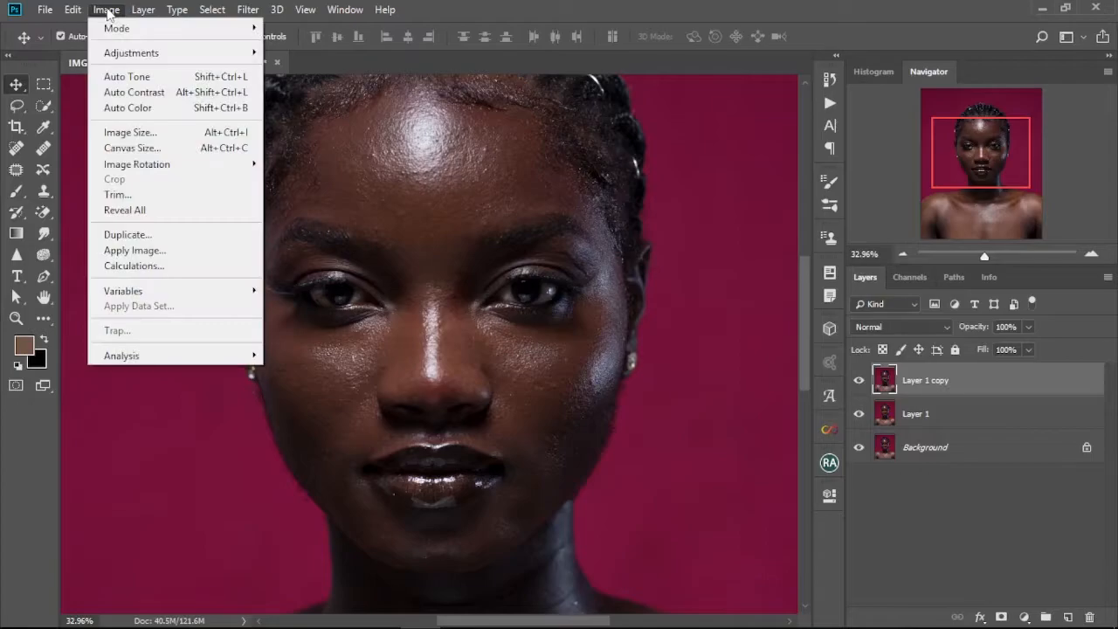
left_click(133, 251)
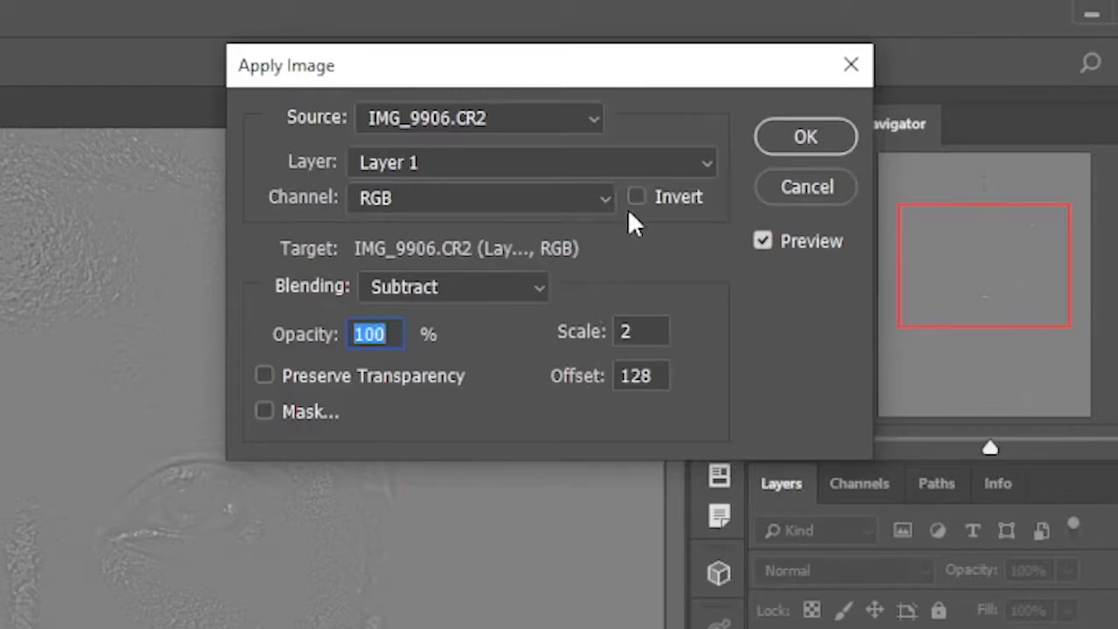
left_click(705, 166)
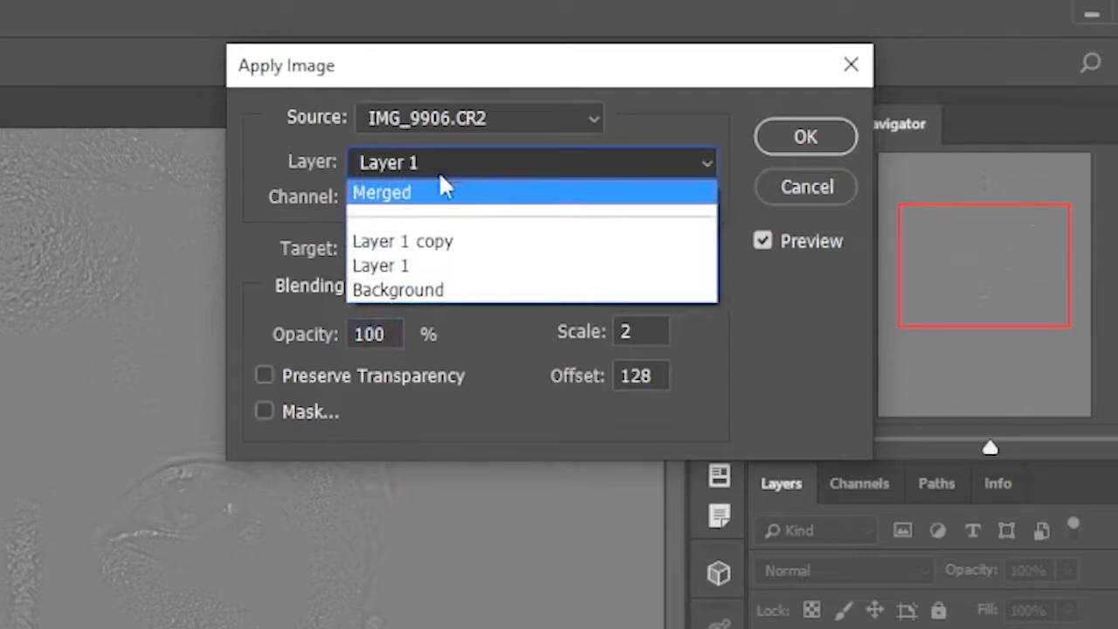
left_click(449, 266)
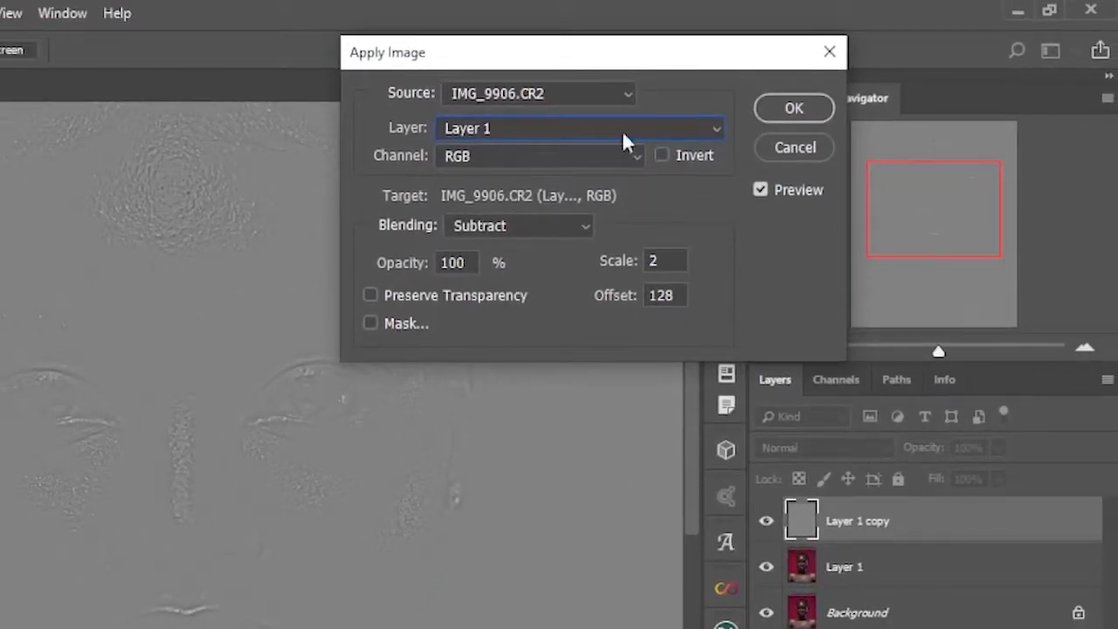
left_click(569, 227)
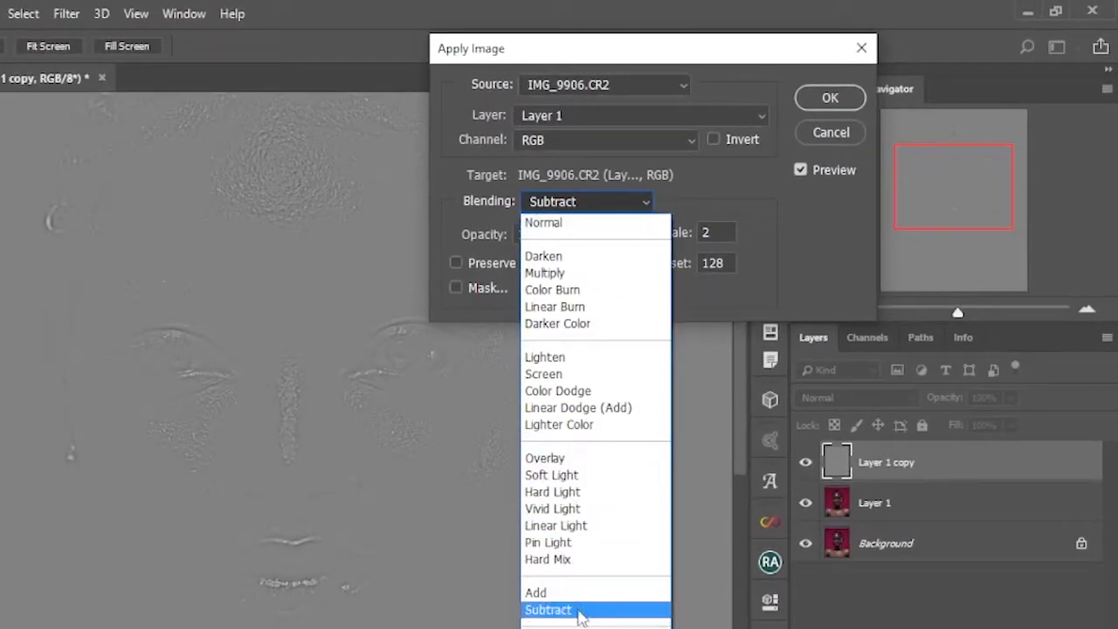
left_click(572, 612)
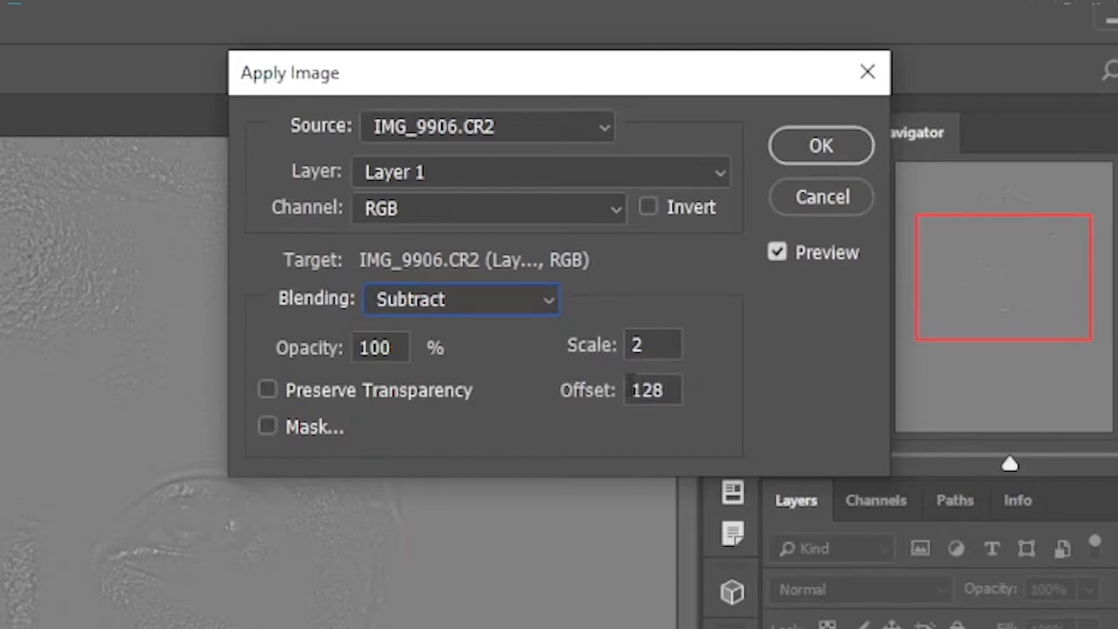
left_click(830, 145)
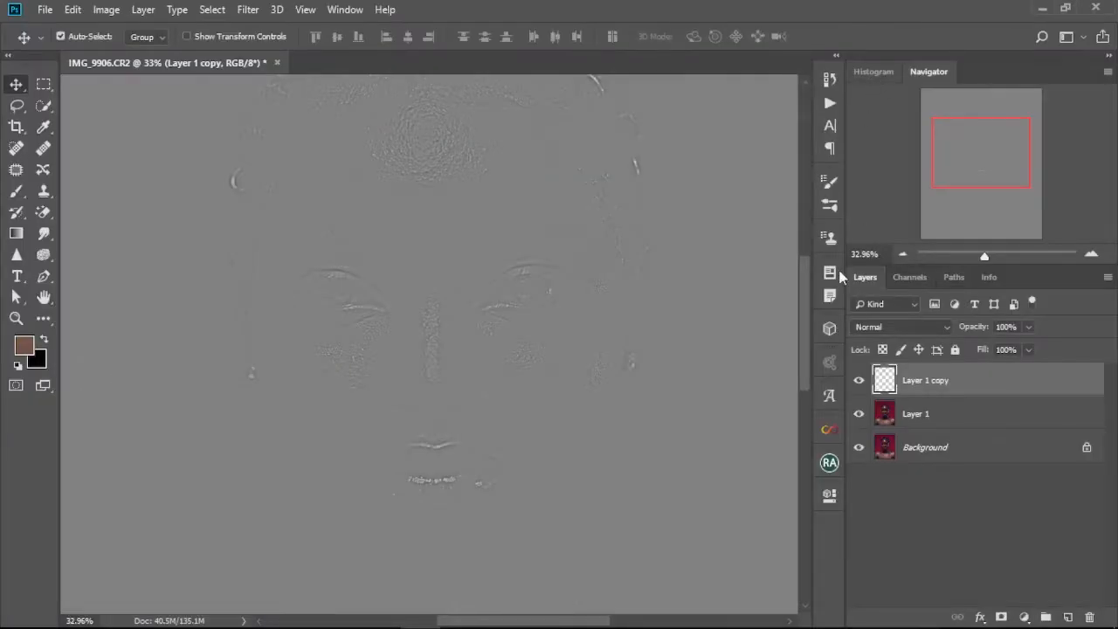
Set Layer 1 copy's blend mode to Linear Light.
left_click(946, 329)
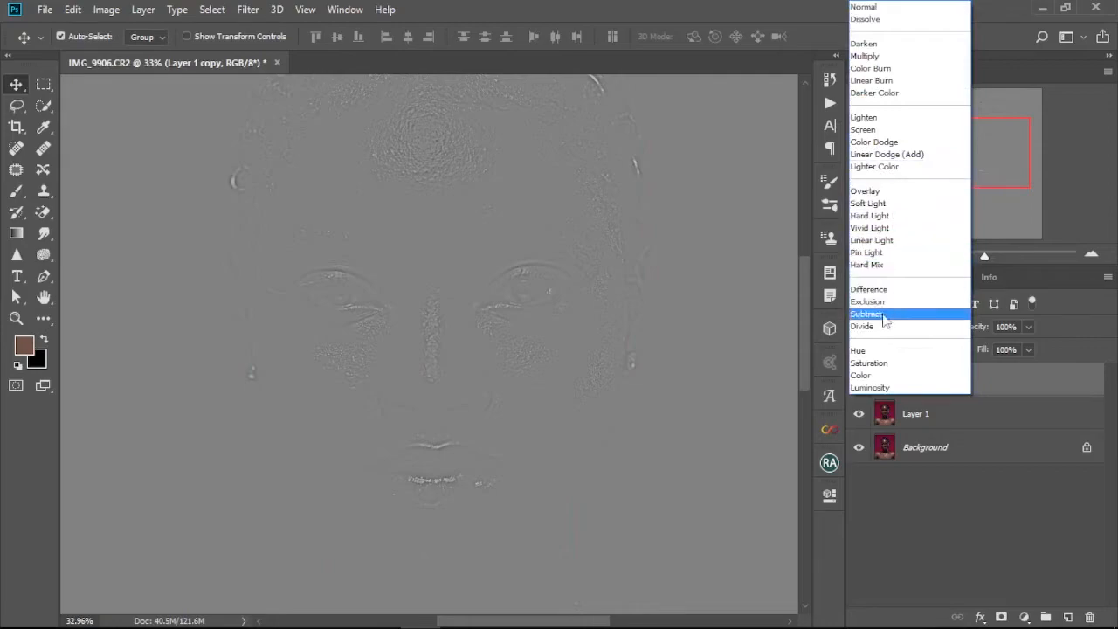
left_click(870, 241)
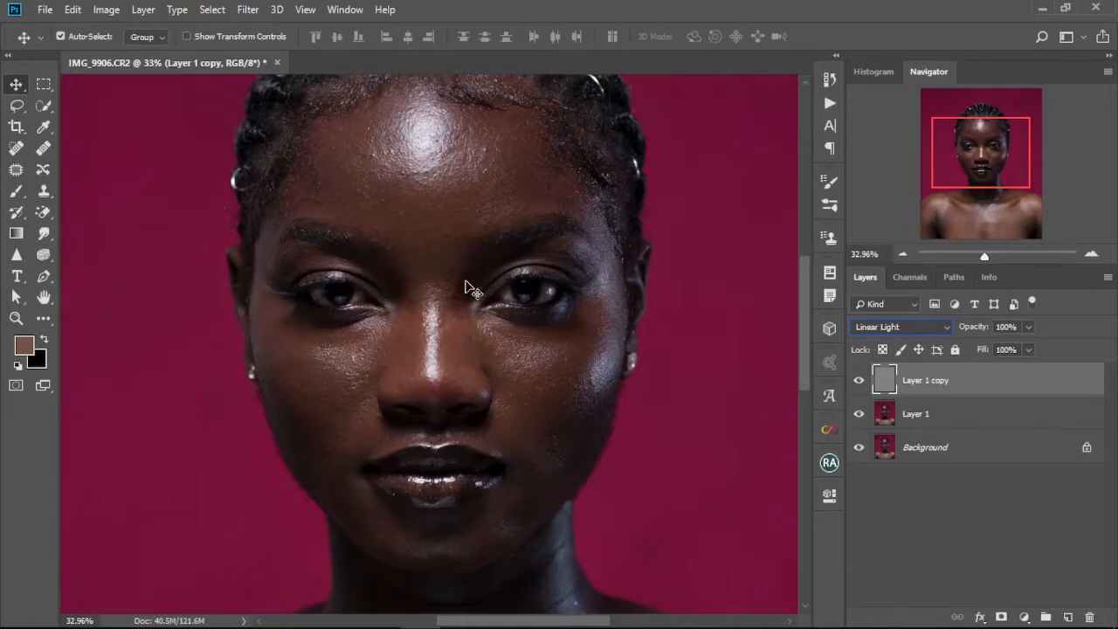
Rename the blurred Layer 1 as Color.
key("ctrl+0")
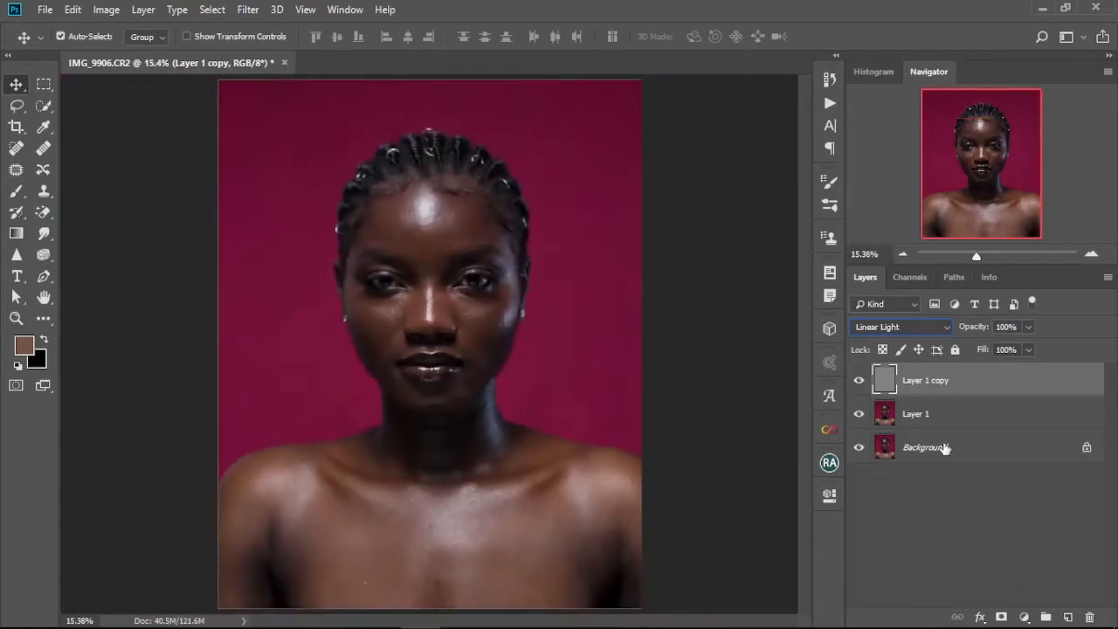
left_click(931, 419)
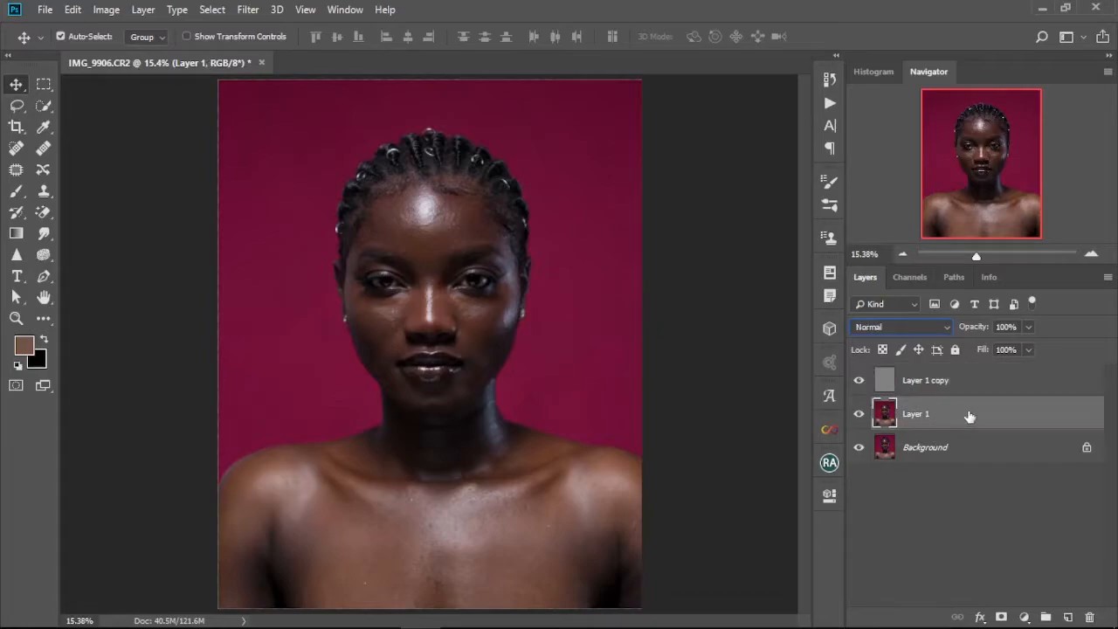
double_click(918, 419)
key("BackSpace")
key("Return")
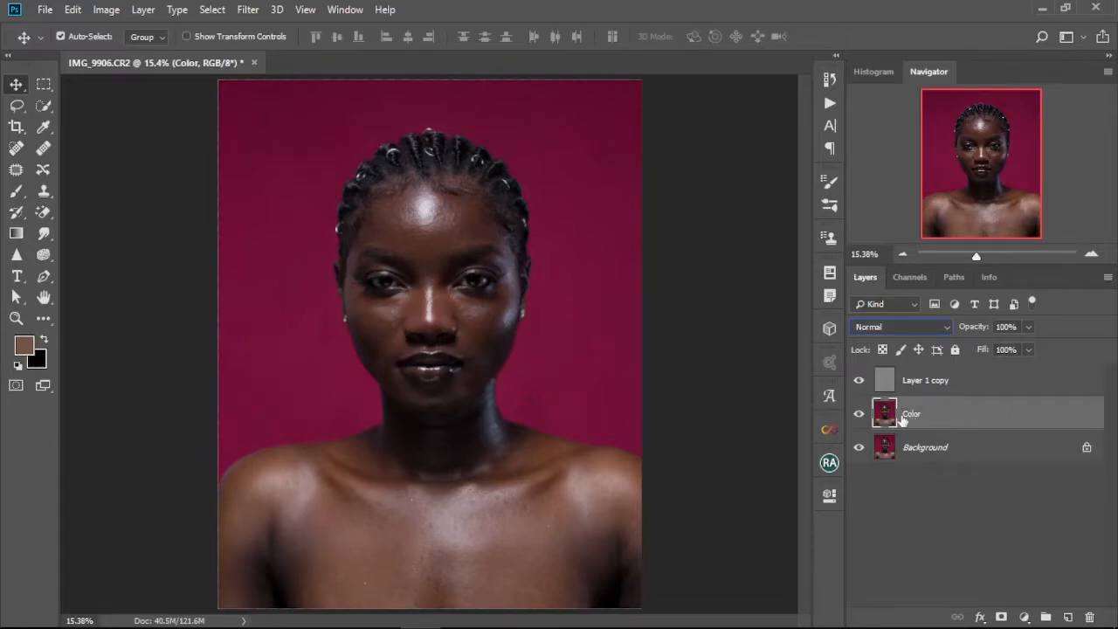
Rename Layer 1 copy as Texture.
left_click(939, 384)
double_click(926, 381)
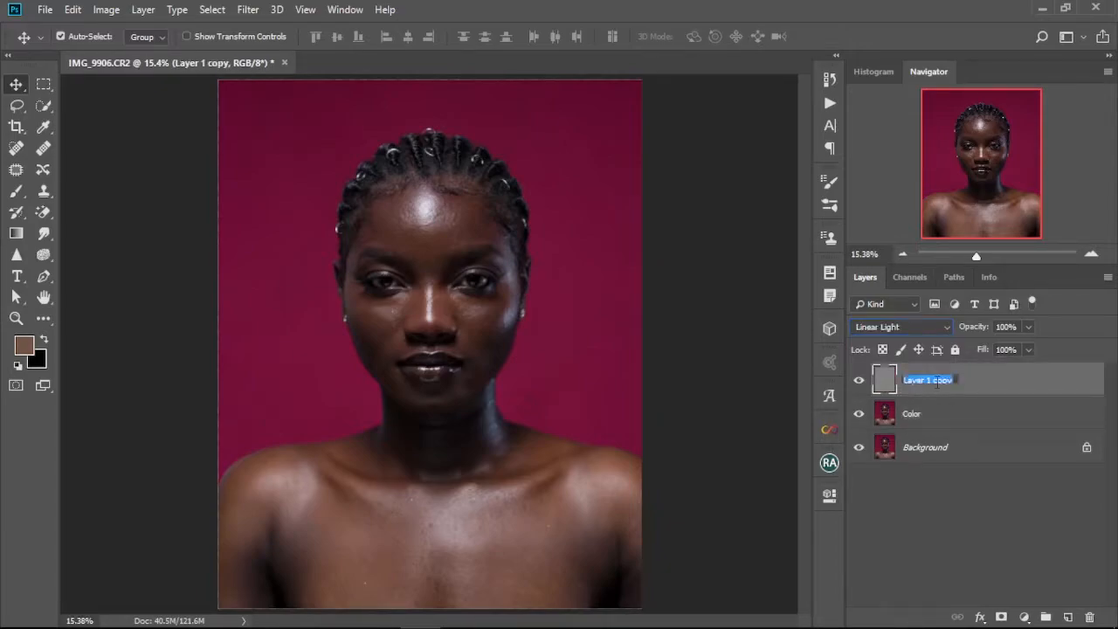
key("BackSpace")
key("Return")
Add a new empty layer above Color and name it Tones.
left_click(960, 415)
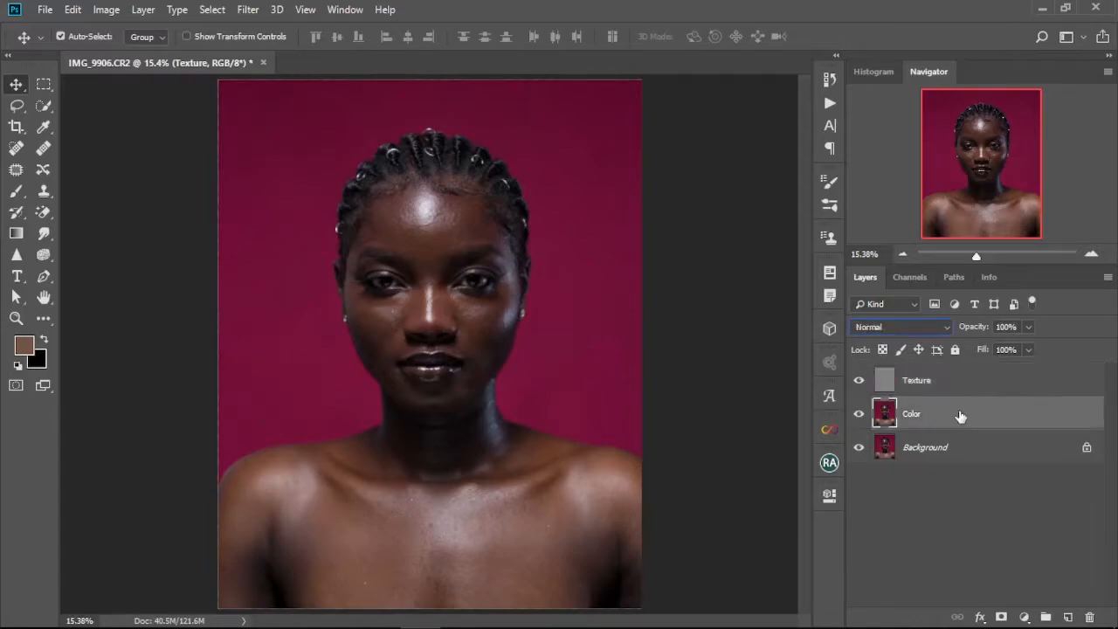
left_click(1068, 617)
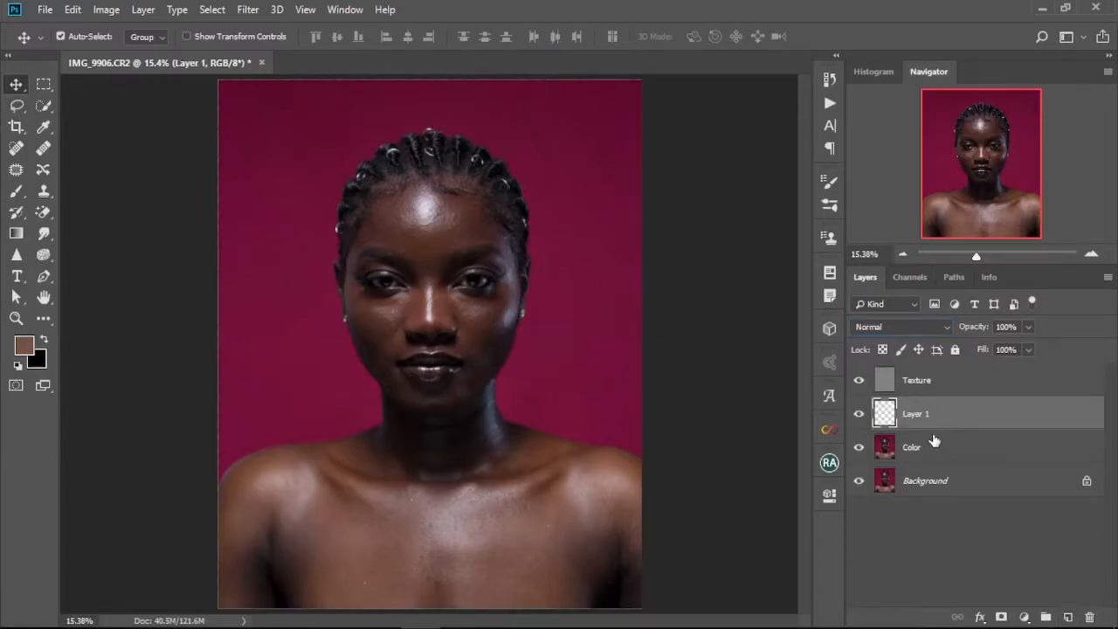
double_click(917, 414)
key("BackSpace")
key("Return")
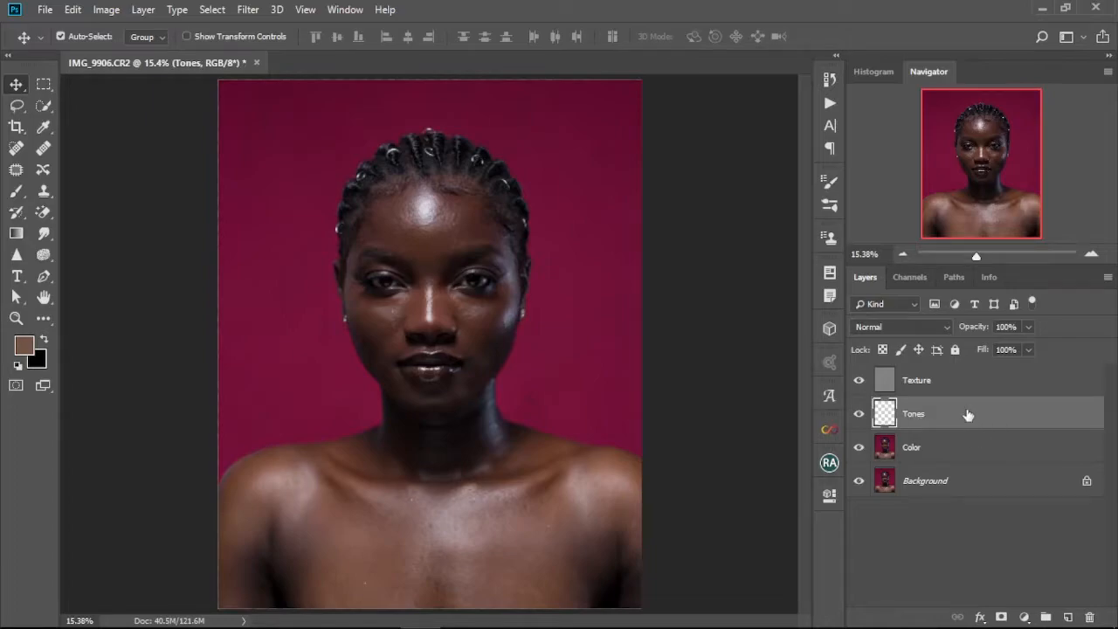
Group the Texture, Tones and Color layers and name the group Frequency Separation.
left_click(937, 392)
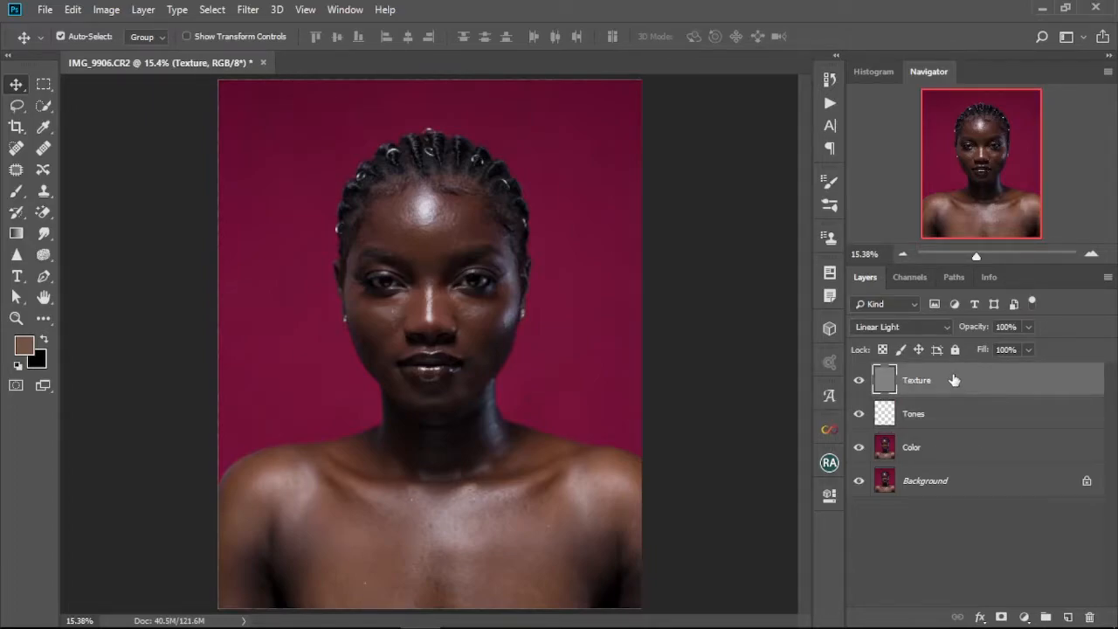
left_click(944, 447, "shift")
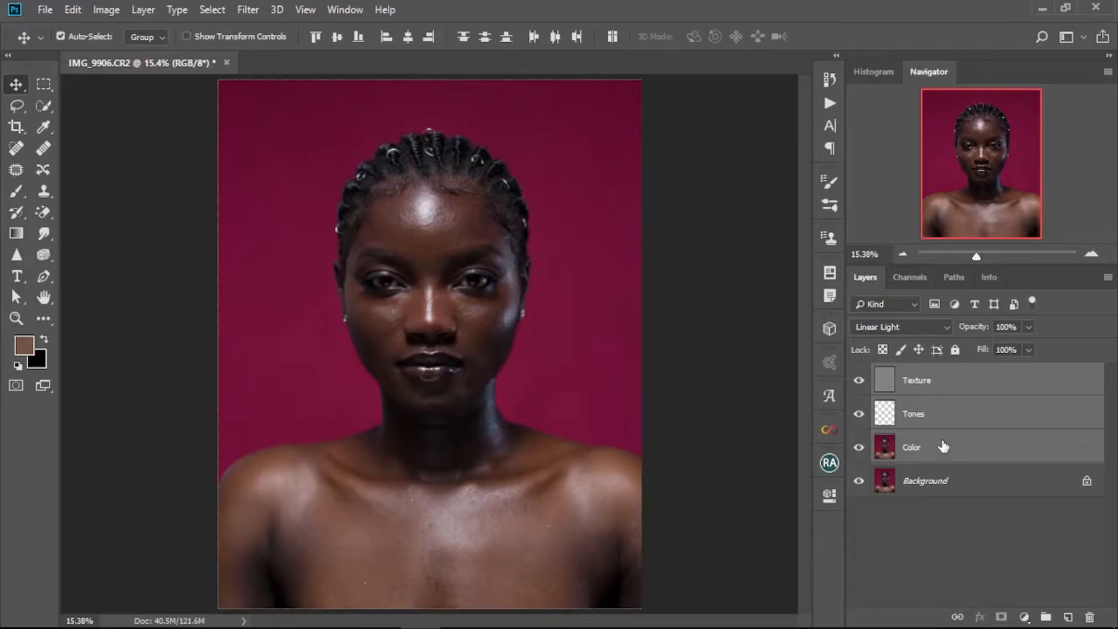
key("ctrl+g")
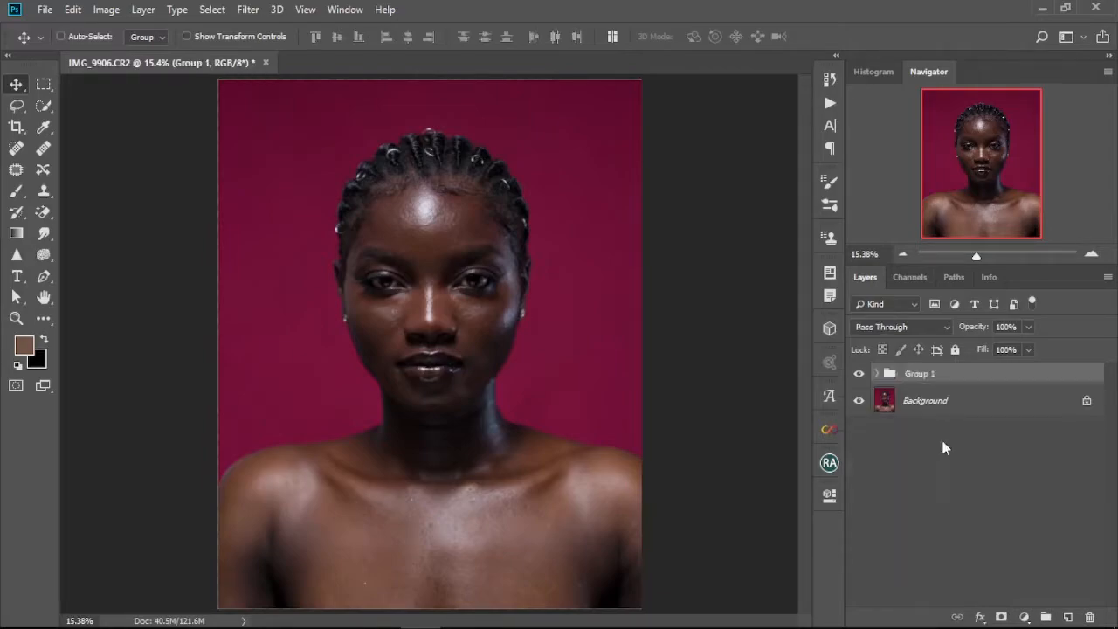
double_click(919, 374)
key("BackSpace")
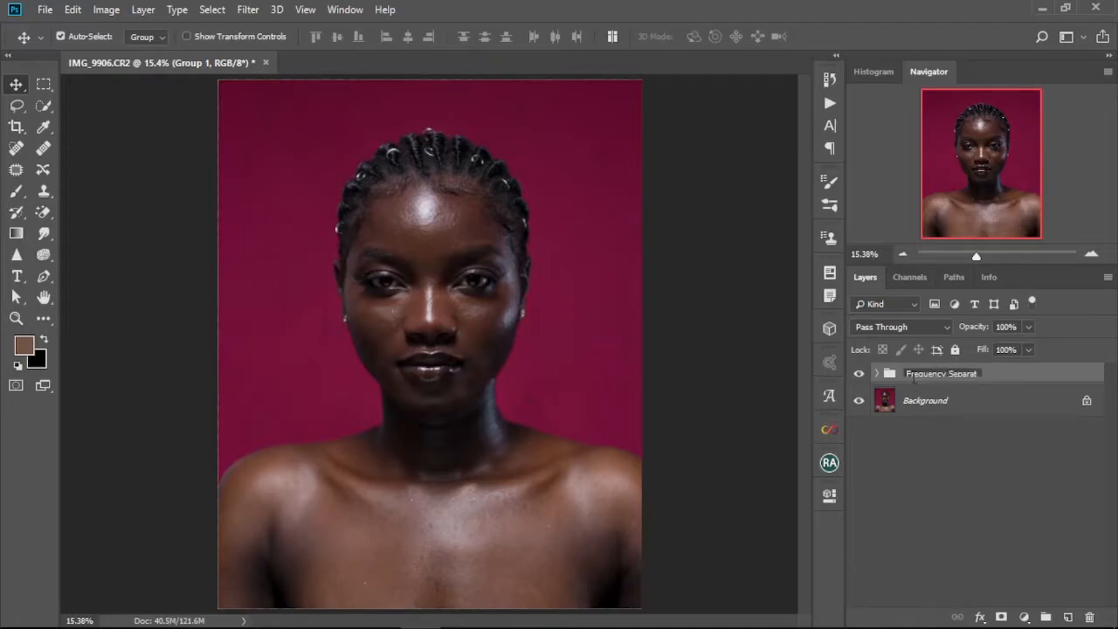
key("Return")
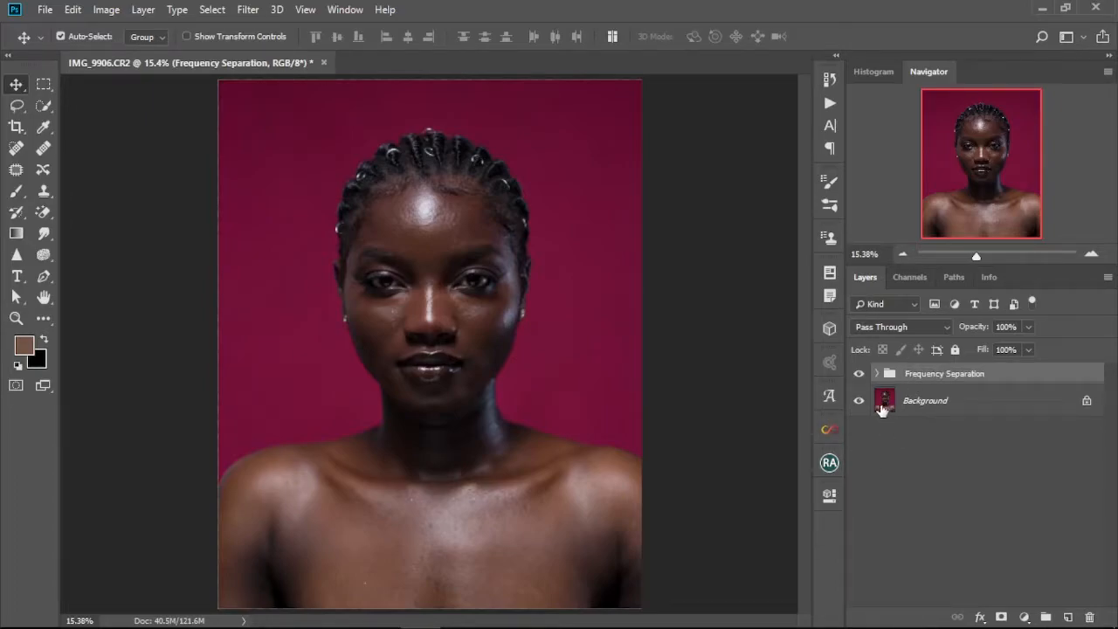
Zoom in and pan around the face to examine the skin detail.
scroll(397, 294, "up", 3)
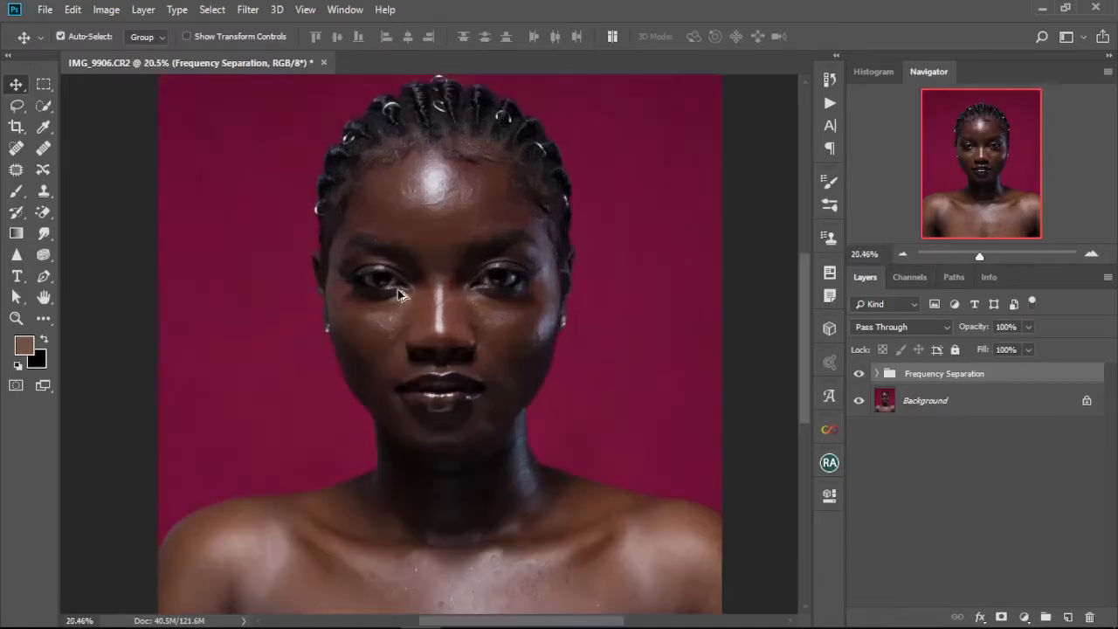
scroll(400, 297, "up", 1)
scroll(415, 335, "up", 1)
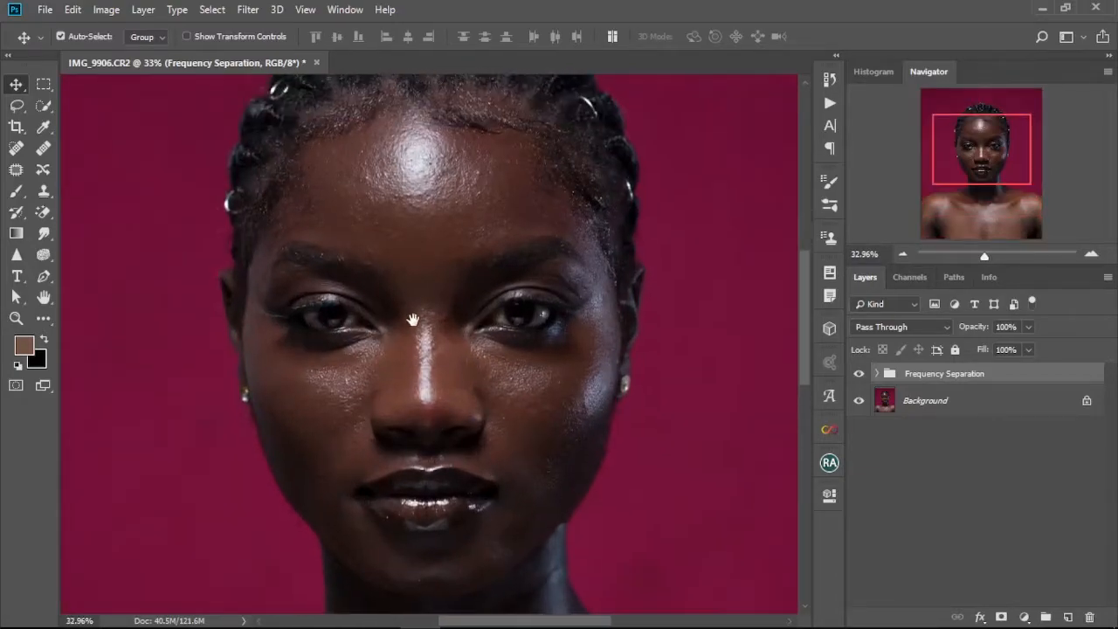
scroll(415, 334, "up", 2)
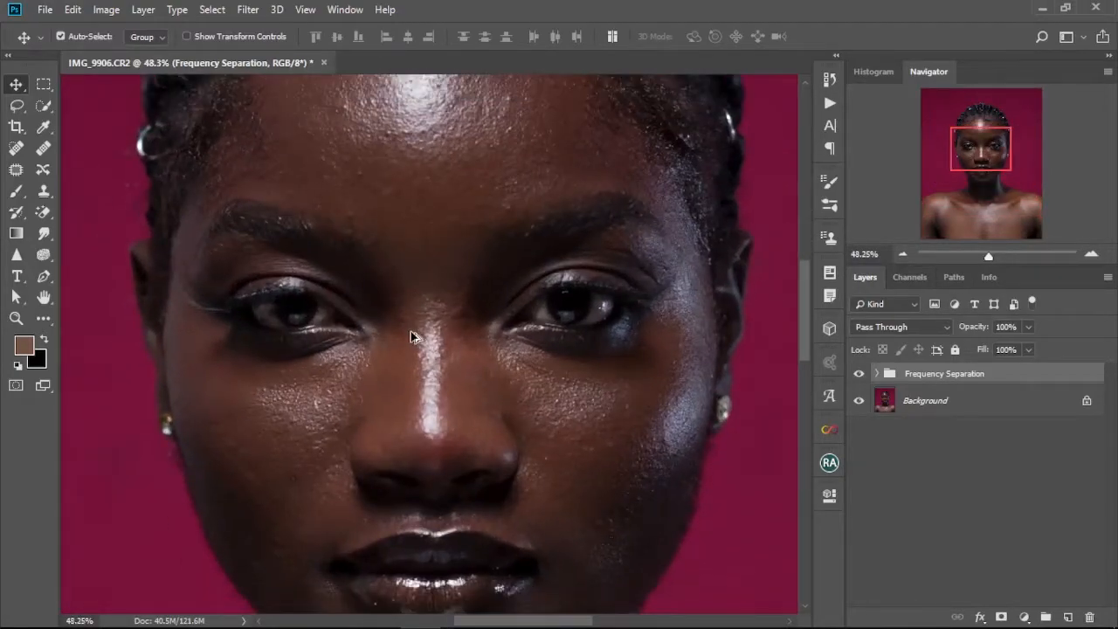
scroll(410, 332, "down", 1)
left_click_drag(411, 333, 395, 290)
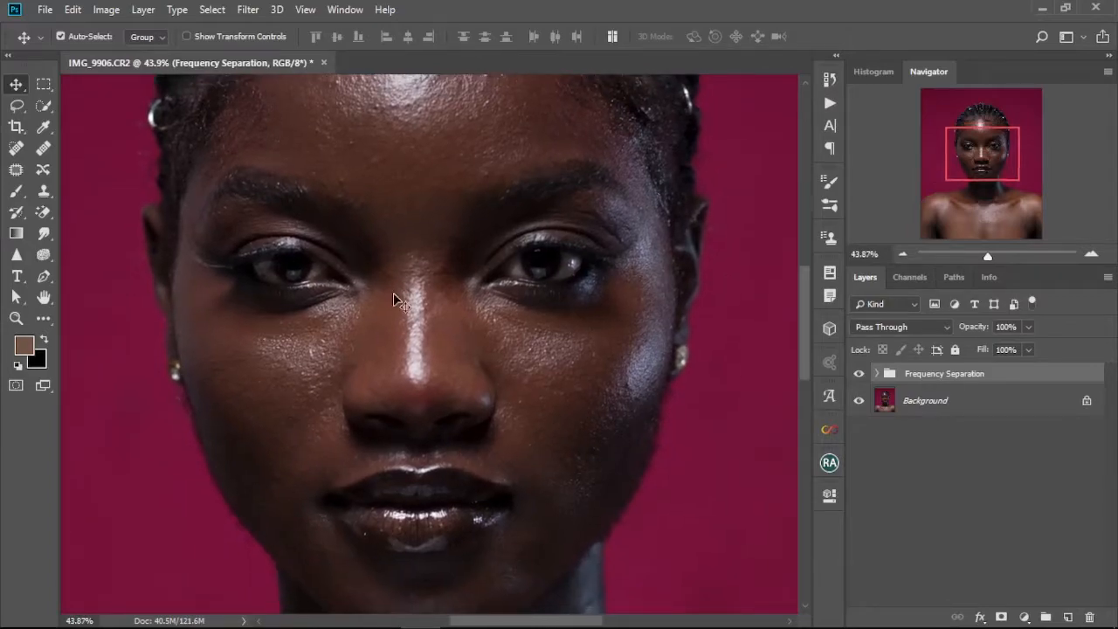
scroll(426, 334, "down", 1)
scroll(424, 328, "down", 1)
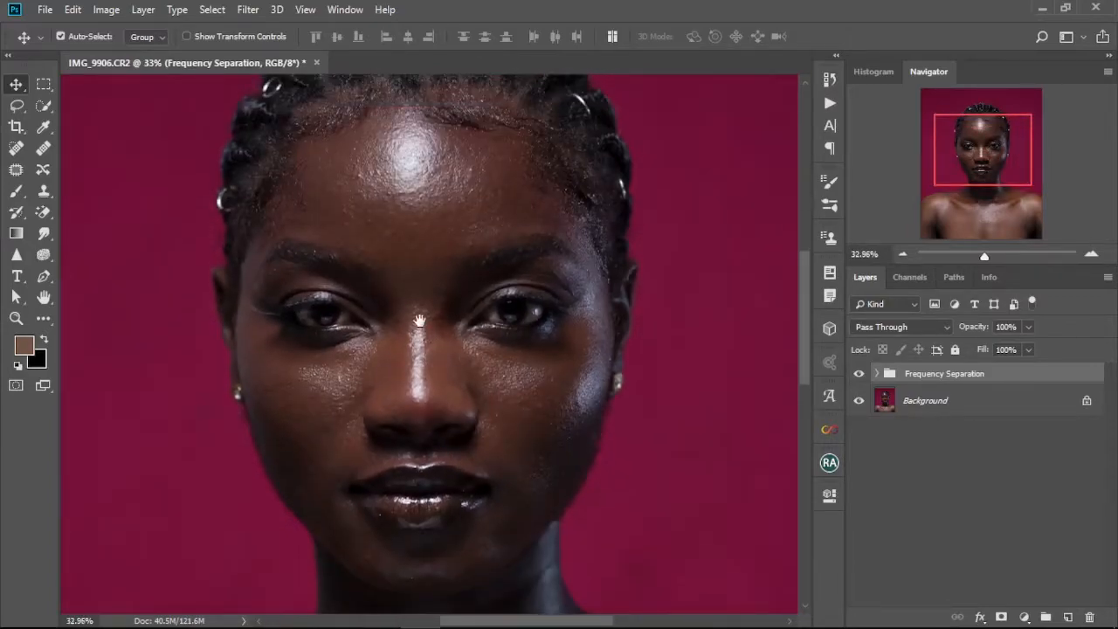
Expand the Frequency Separation group and select the Color layer.
left_click(877, 373)
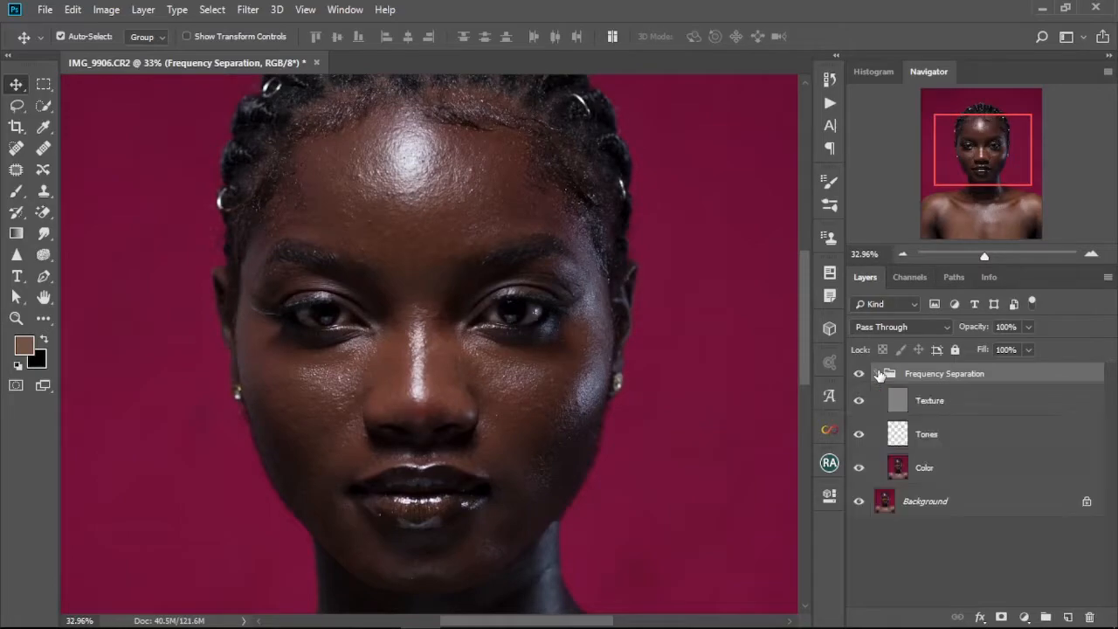
left_click(946, 473)
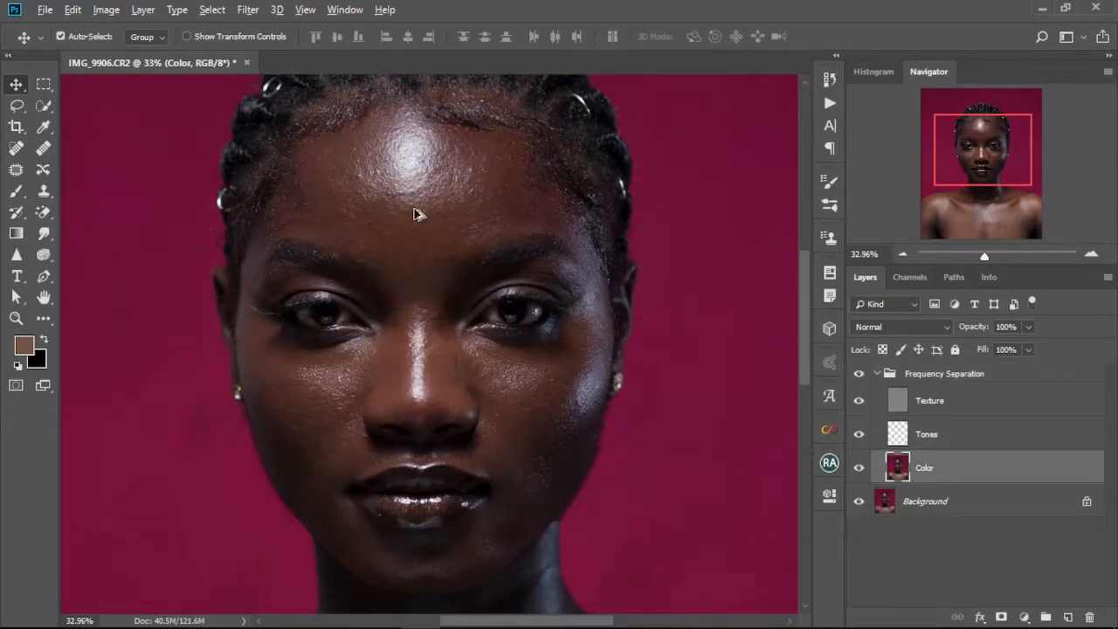
scroll(416, 215, "up", 3)
scroll(417, 215, "up", 1)
scroll(417, 215, "down", 1)
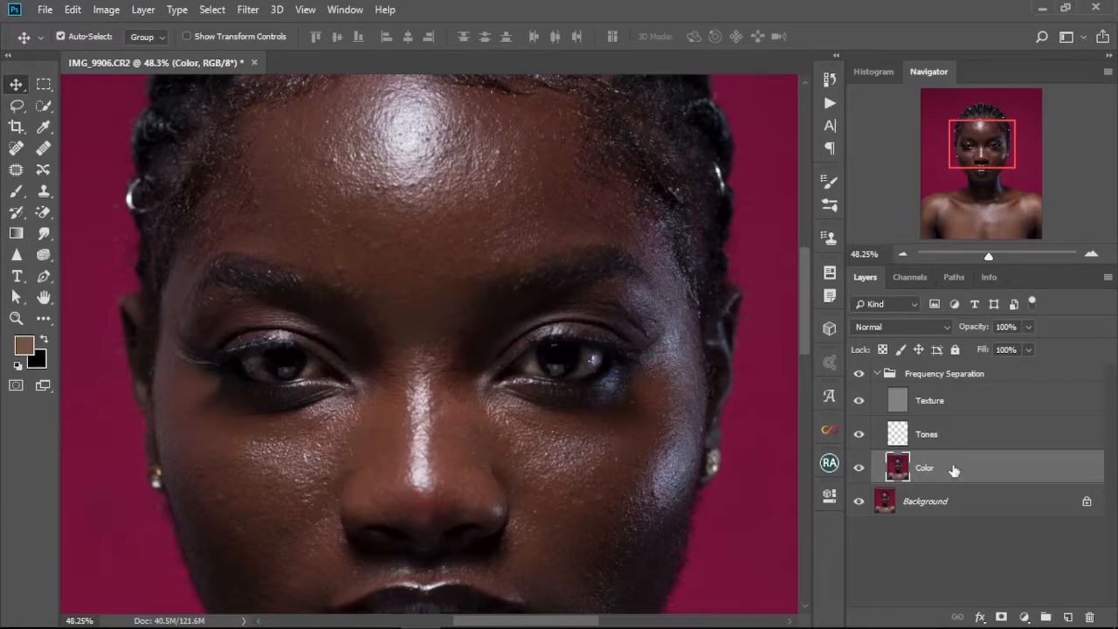
Hide the Background layer and toggle the Color layer off and back on to inspect the Texture layer alone.
left_click(859, 502)
left_click(859, 469)
scroll(455, 227, "up", 5)
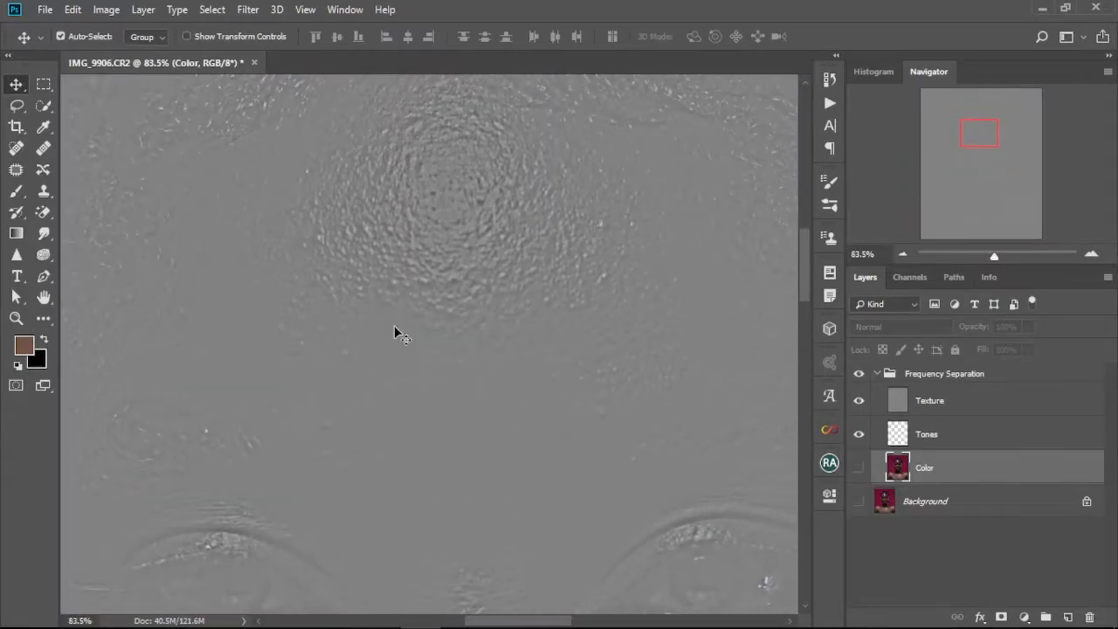
key("ctrl+0")
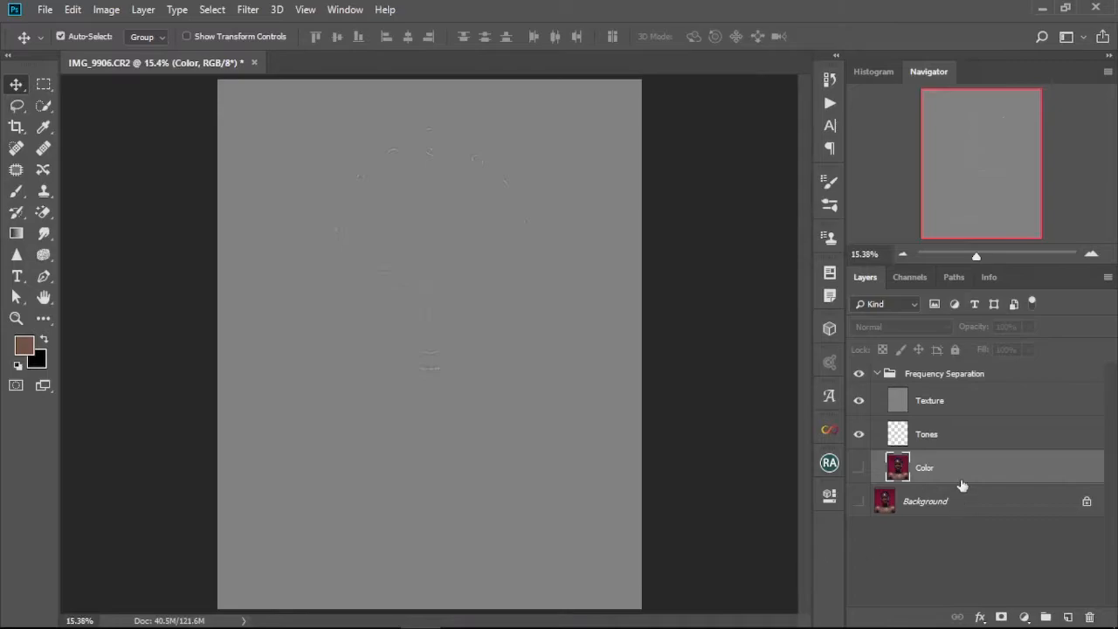
left_click(857, 465)
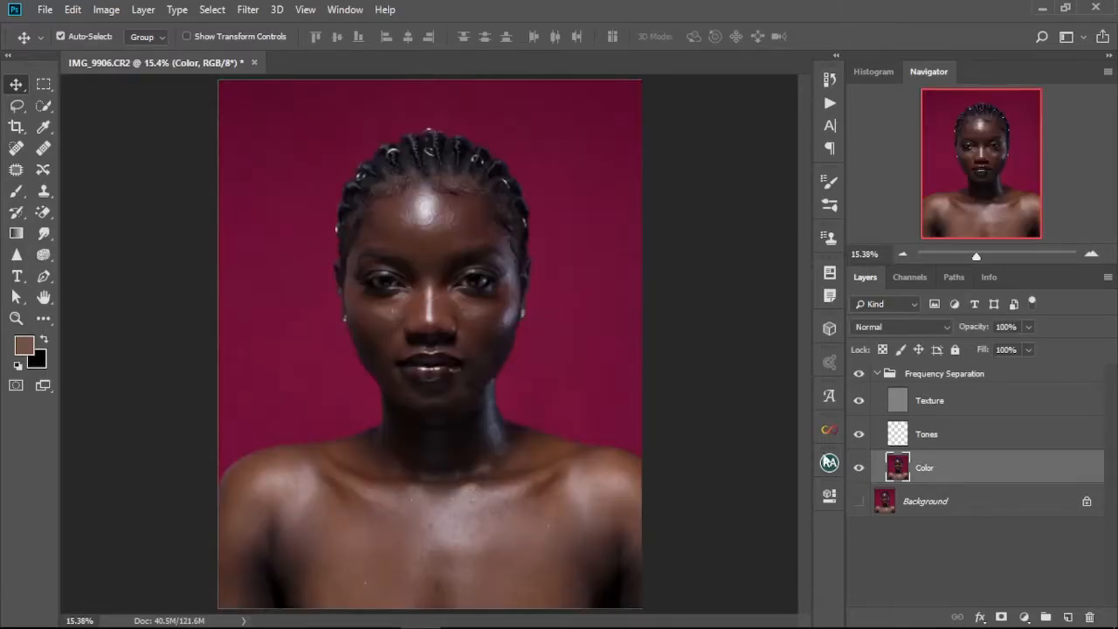
With the Lasso tool, draw a selection around the bright highlight in the middle of the forehead.
scroll(411, 249, "up", 4)
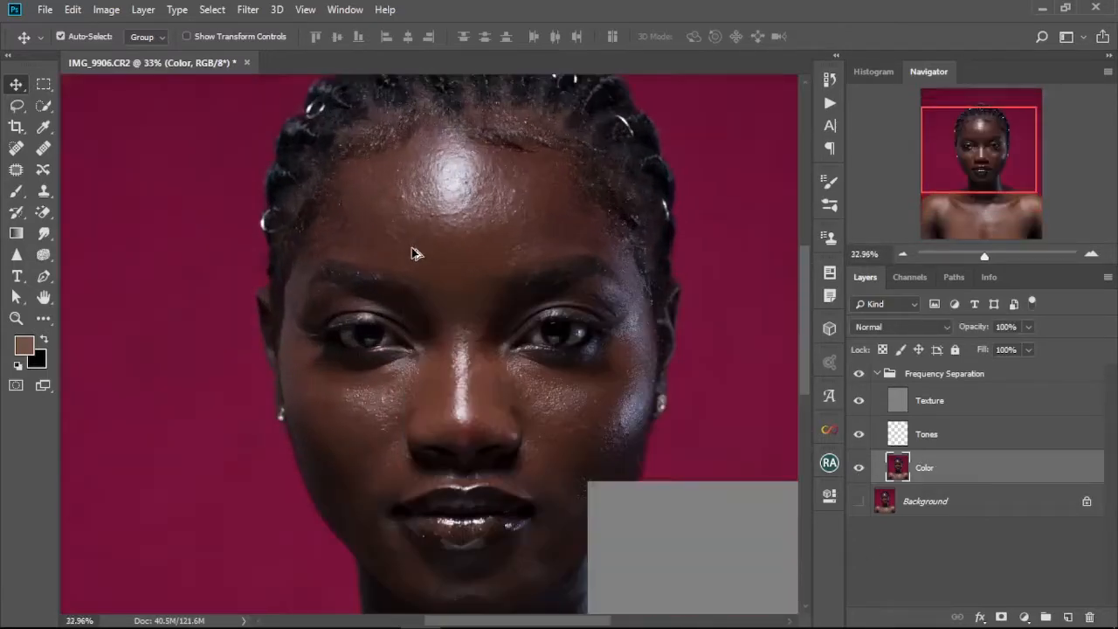
scroll(414, 253, "up", 2)
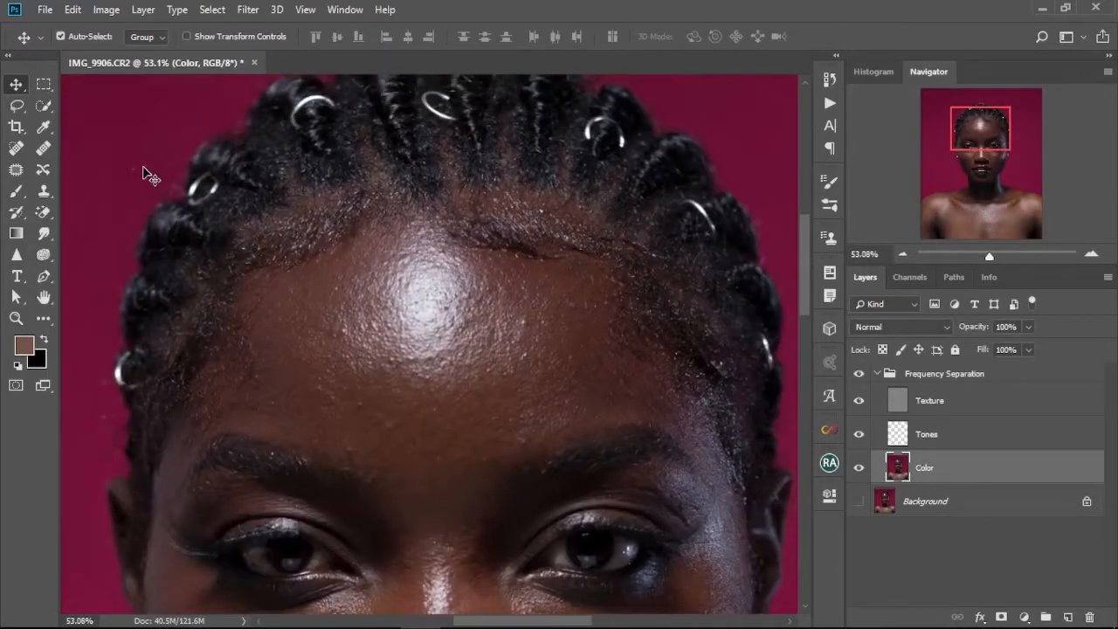
left_click(12, 106)
left_click(90, 105)
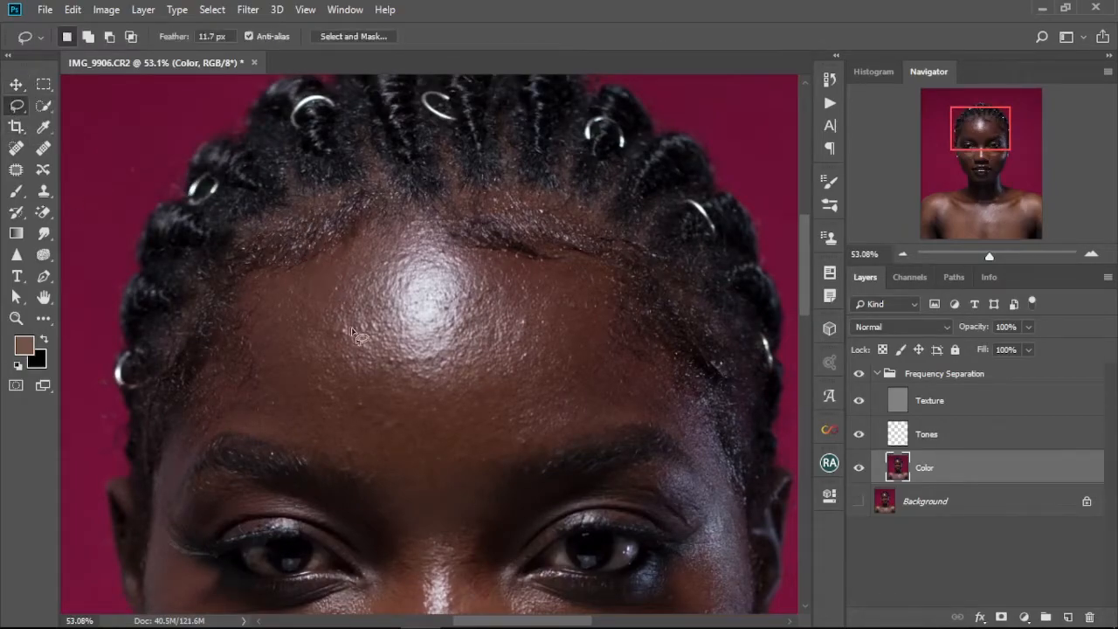
scroll(378, 341, "up", 2)
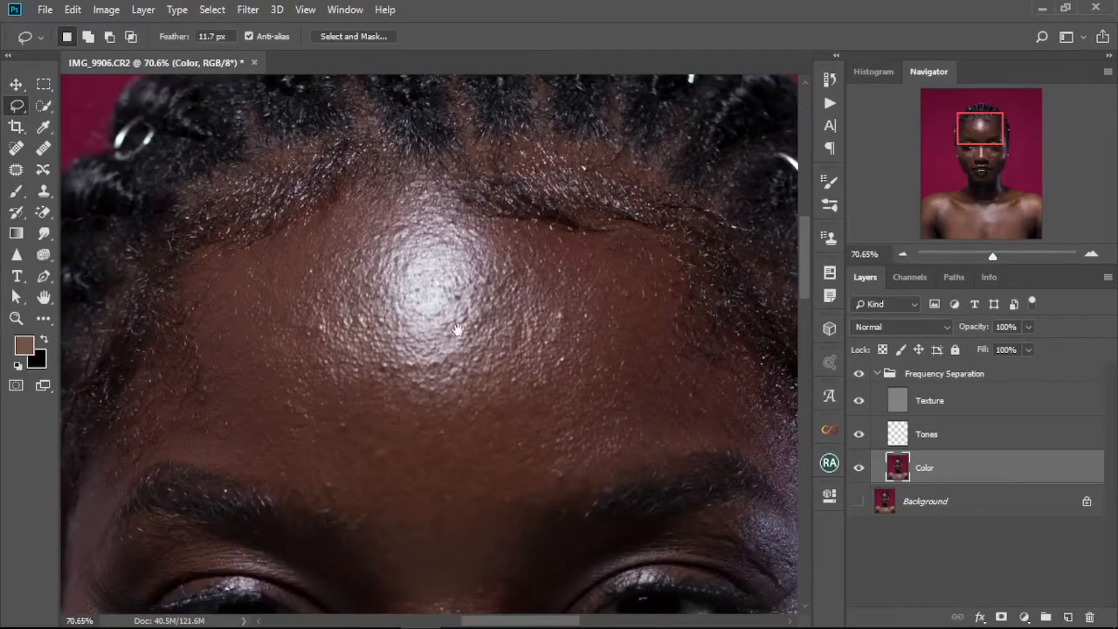
left_click_drag(458, 330, 456, 373)
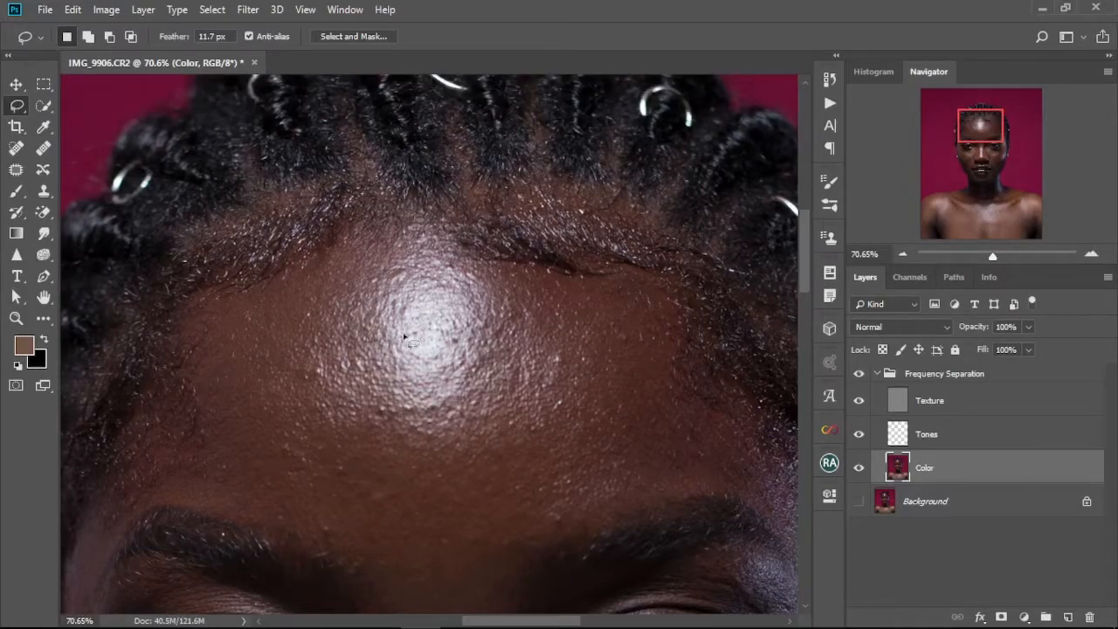
mouse_move(374, 308)
left_mouse_down()
mouse_move(374, 436)
mouse_move(431, 452)
mouse_move(499, 418)
mouse_move(525, 316)
mouse_move(488, 257)
mouse_move(421, 239)
mouse_move(379, 281)
left_mouse_up()
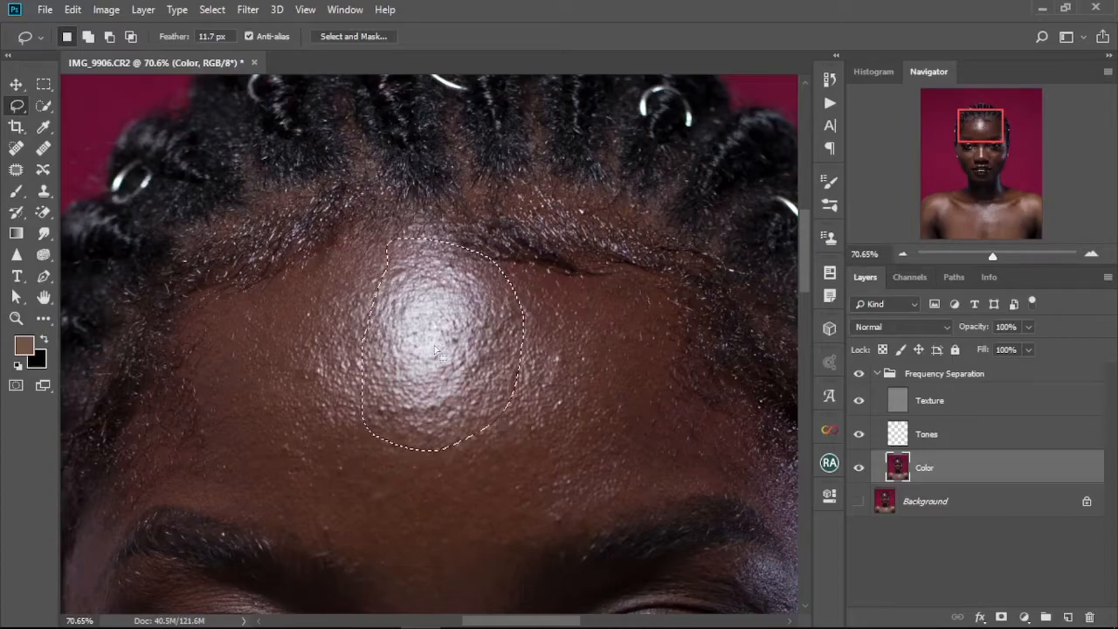
Apply Gaussian Blur with a 9 pixel radius to the highlight selection on the Color layer, then deselect.
left_click(248, 11)
mouse_move(262, 195)
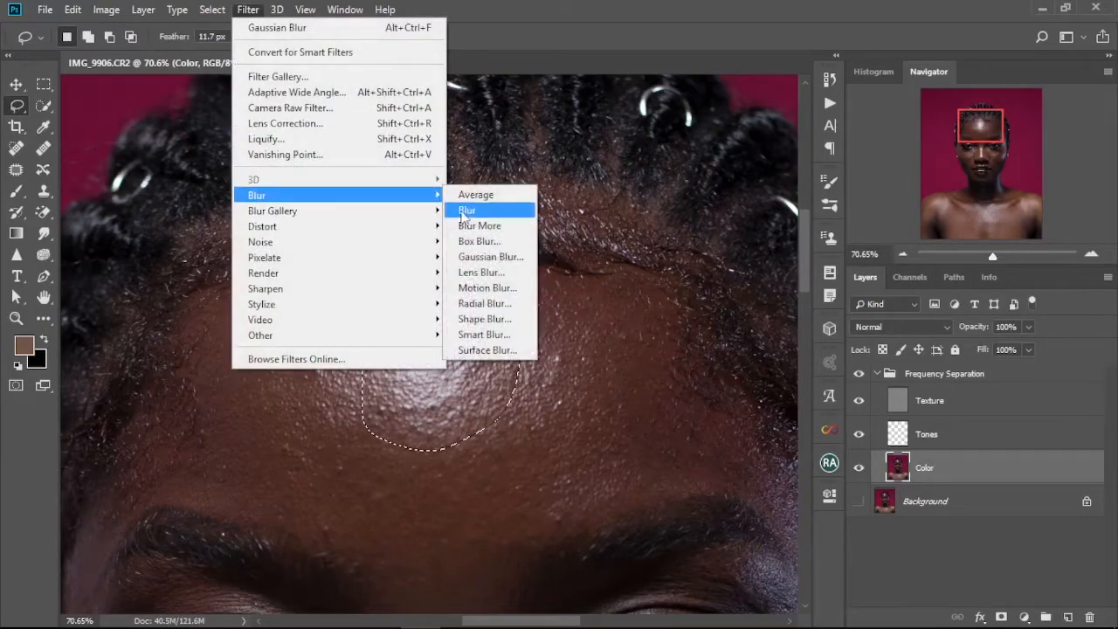
left_click(492, 257)
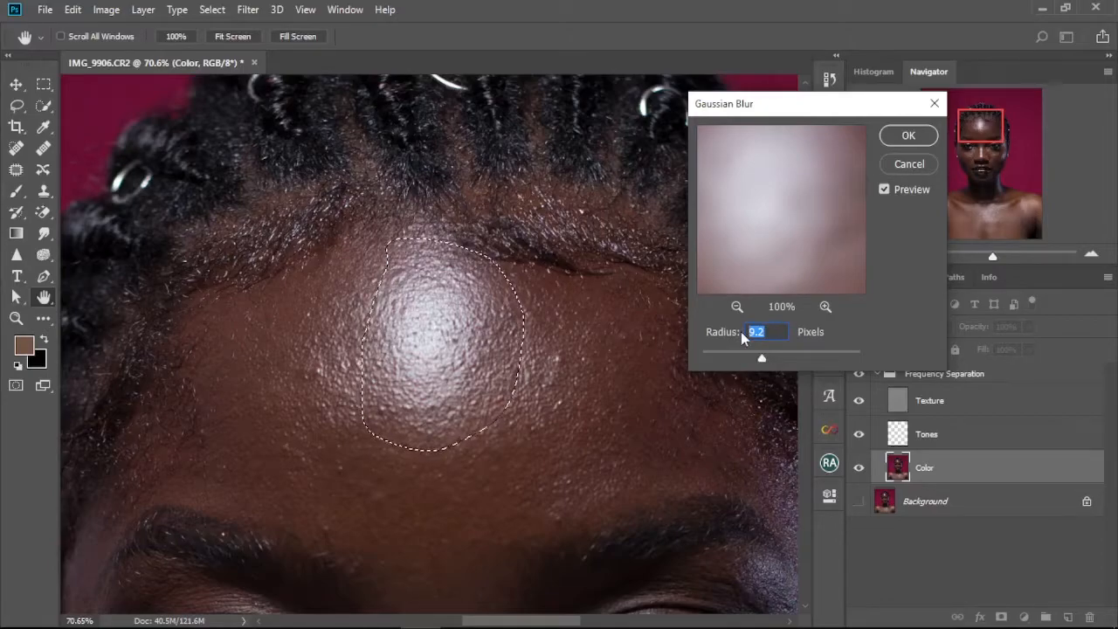
type("9")
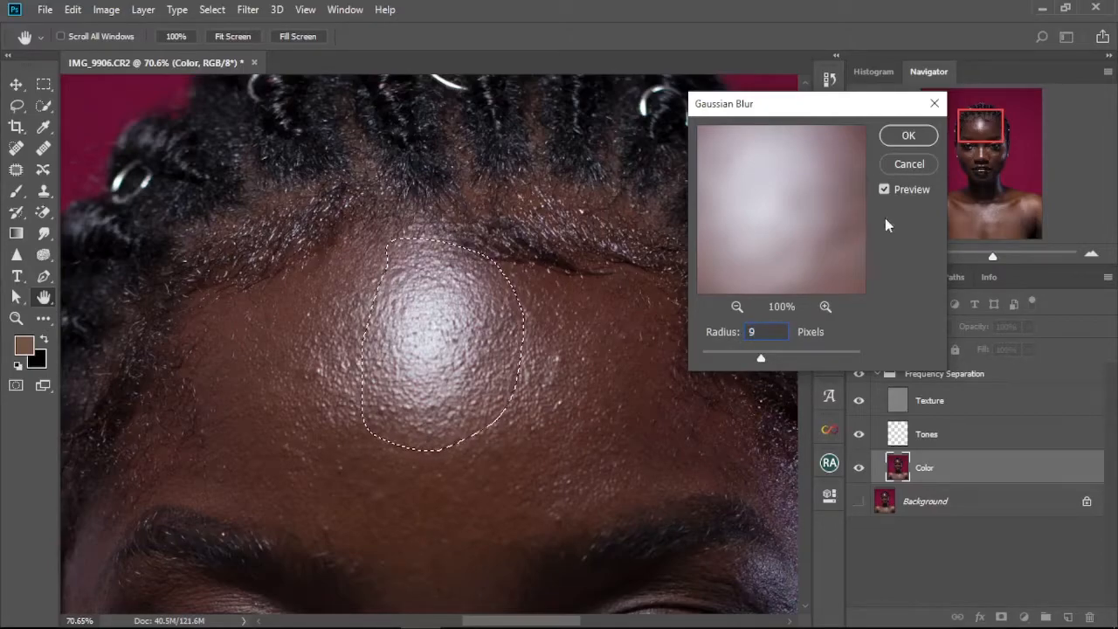
left_click(909, 135)
key("l")
key("ctrl+d")
Lasso a patch on the left side of the forehead, reapply Gaussian Blur to it, and deselect.
scroll(494, 444, "down", 2)
scroll(494, 444, "left", 1)
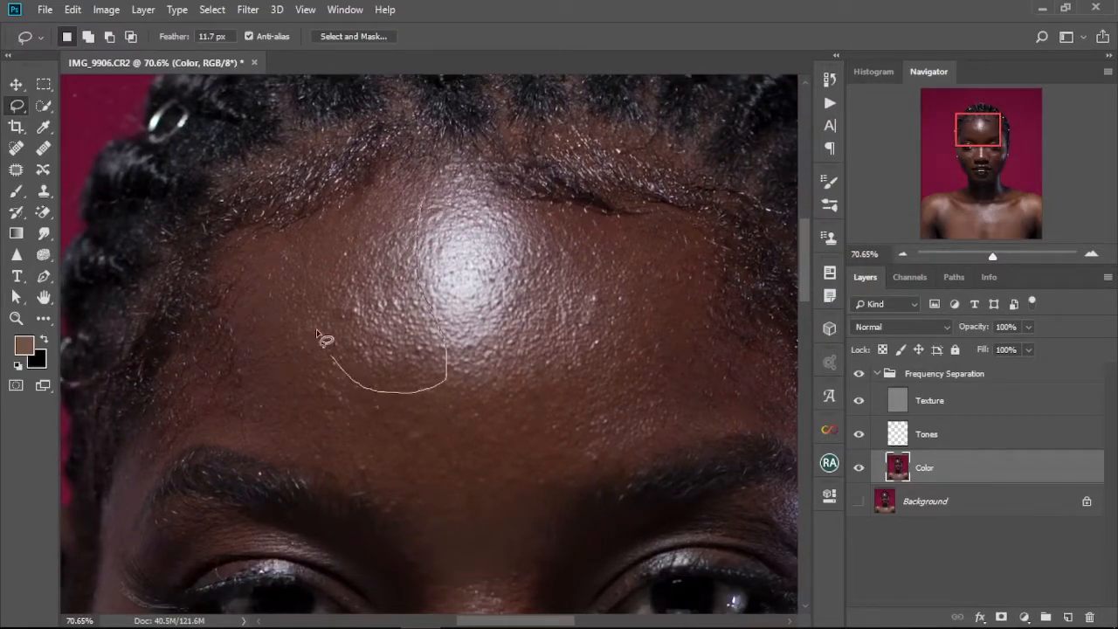
left_click_drag(361, 196, 412, 190)
right_click(385, 324)
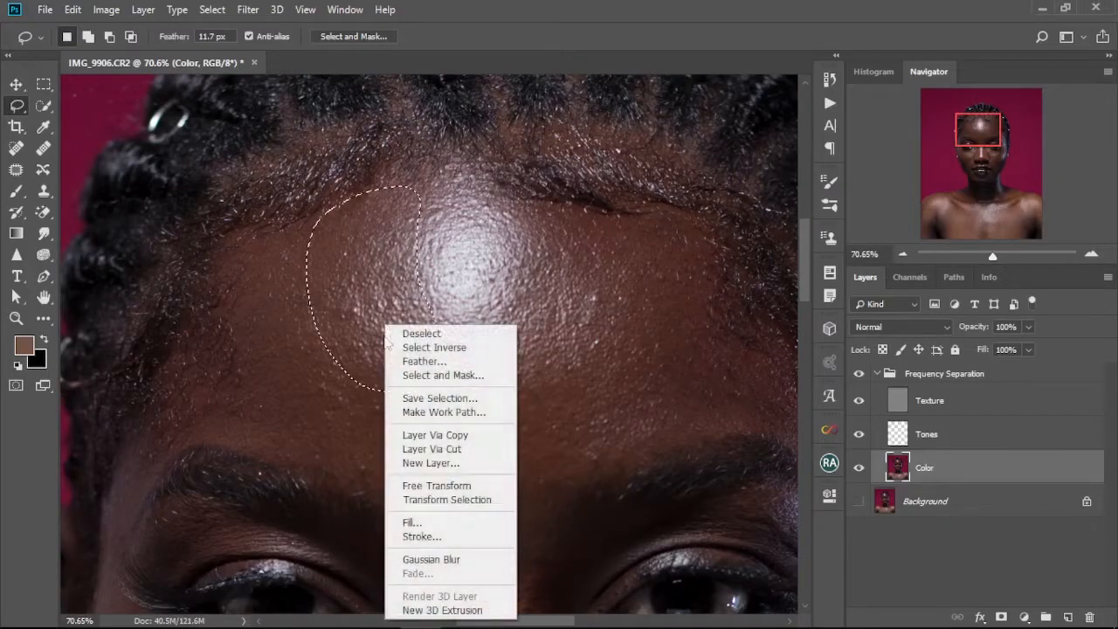
left_click(446, 559)
key("ctrl+d")
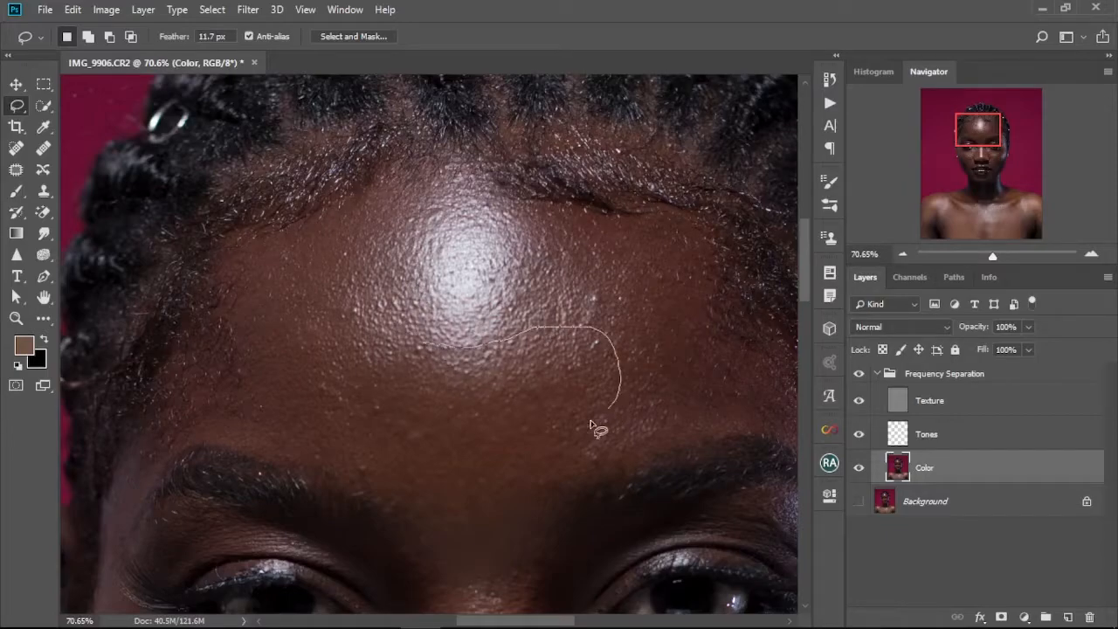
Lasso and blur two more small forehead patches with Gaussian Blur, deselecting after each.
left_click_drag(371, 446, 337, 332)
right_click(423, 411)
left_click(523, 353)
key("ctrl+d")
left_click_drag(637, 302, 584, 362)
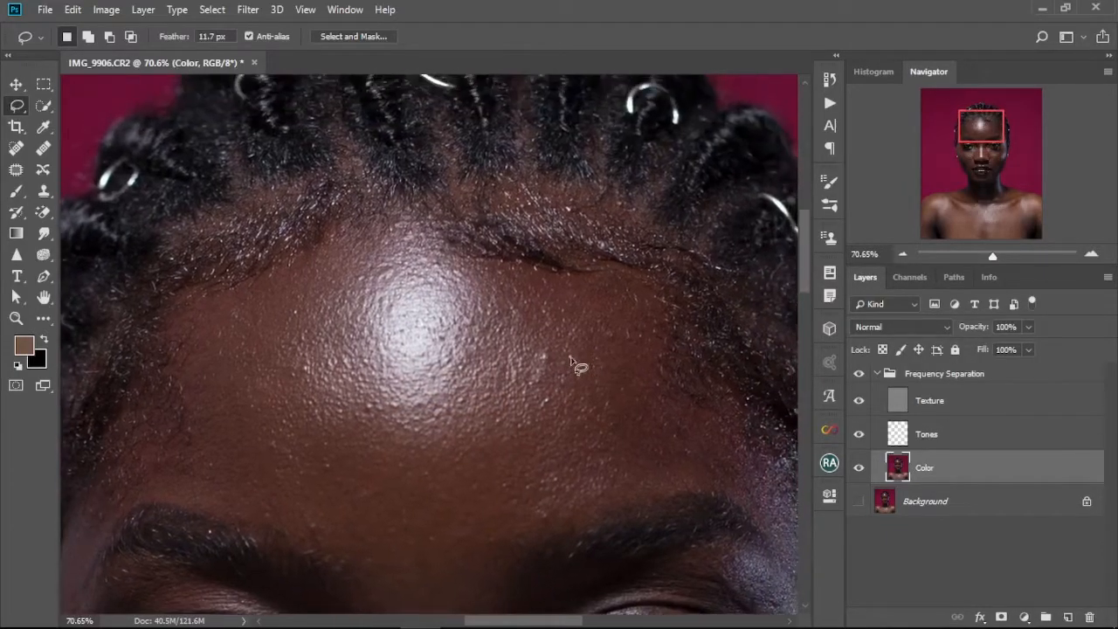
left_click_drag(503, 252, 498, 249)
right_click(567, 295)
left_click(612, 522)
key("ctrl+d")
Lasso the skin above the right eyebrow, apply Gaussian Blur, and deselect.
left_click_drag(486, 471, 491, 325)
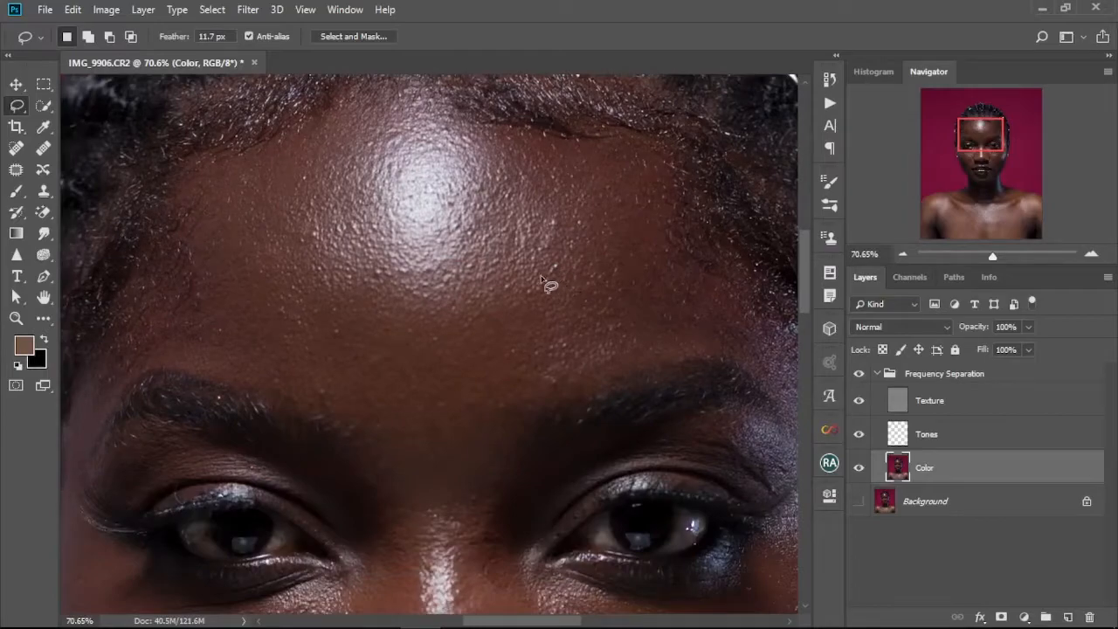
mouse_move(638, 374)
left_mouse_down()
mouse_move(637, 229)
mouse_move(572, 240)
left_mouse_up()
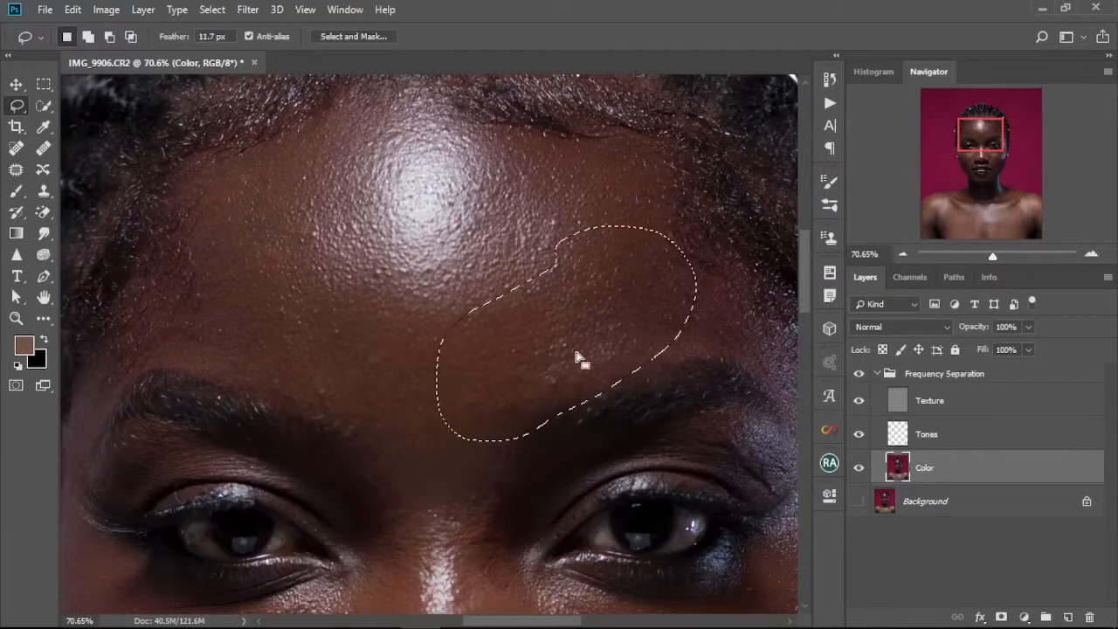
right_click(579, 360)
left_click(636, 297)
key("ctrl+d")
Lasso a large area across the upper forehead around the highlight, apply Gaussian Blur, and deselect.
left_click_drag(469, 333, 504, 394)
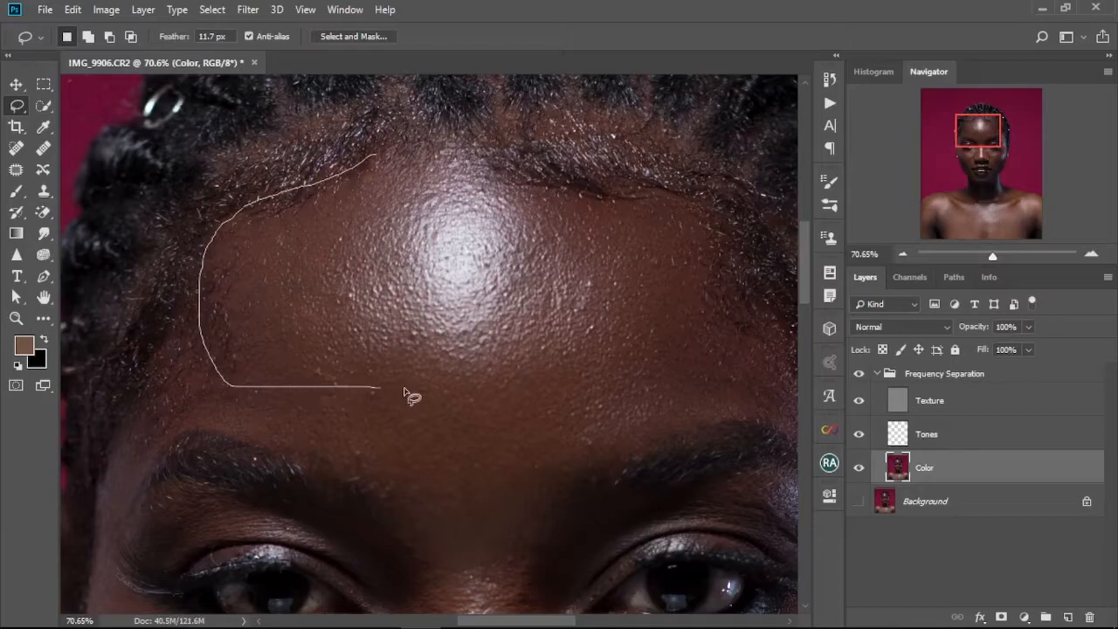
left_click_drag(363, 191, 365, 186)
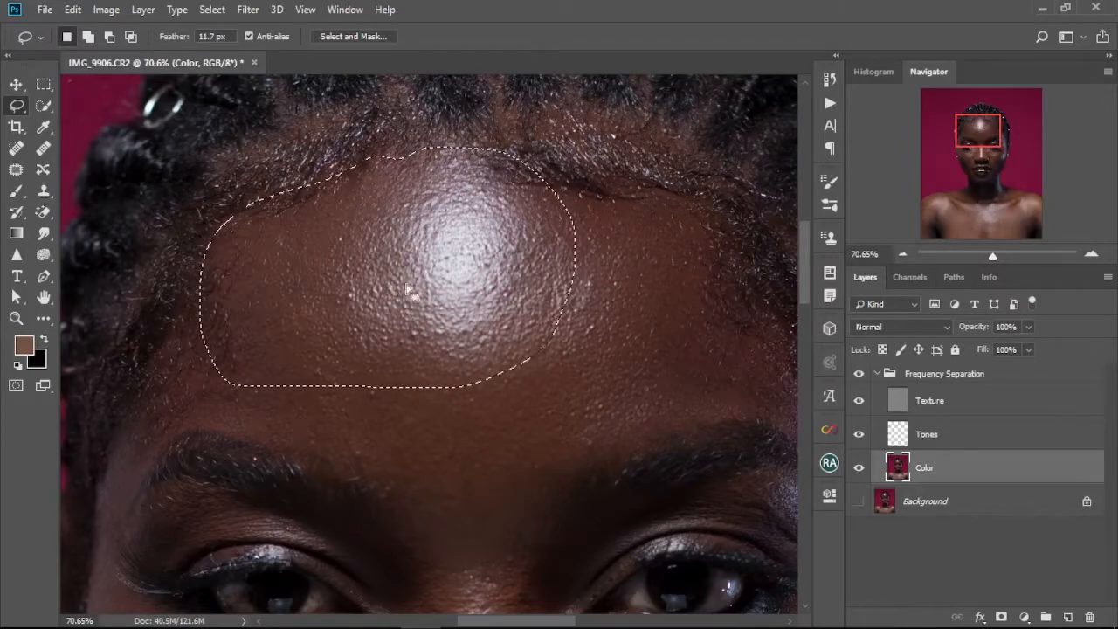
right_click(408, 291)
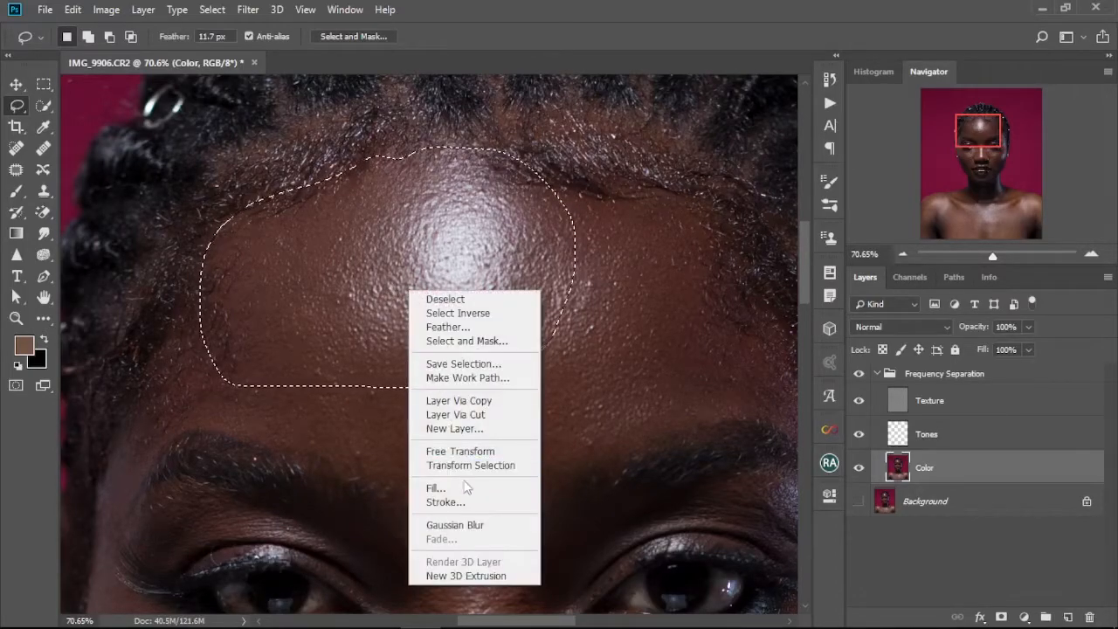
left_click(468, 526)
key("ctrl+d")
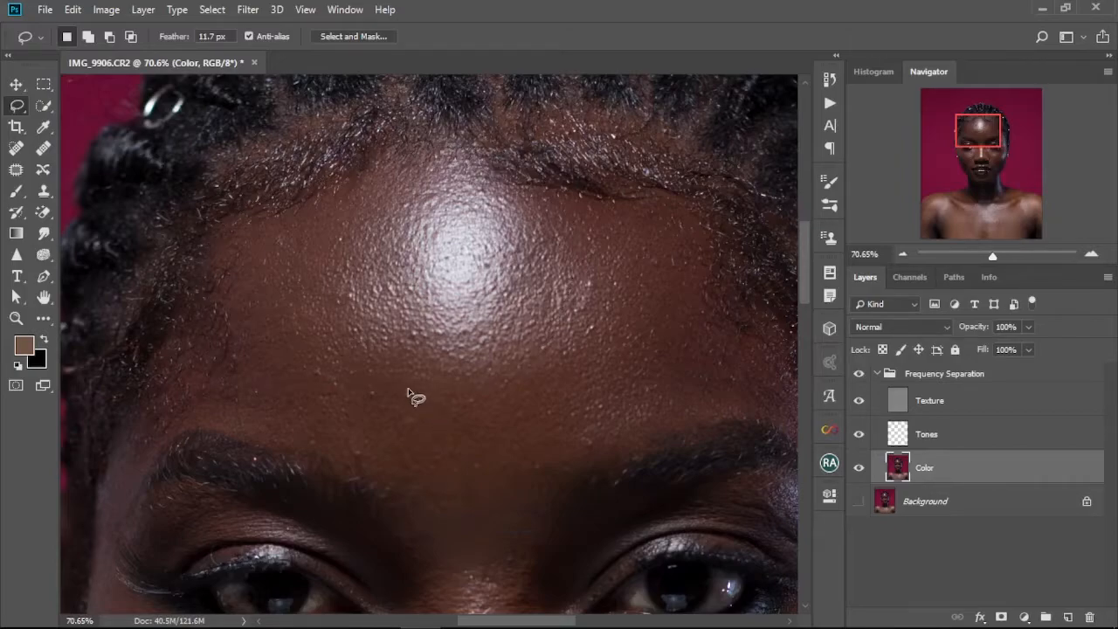
key("ctrl+shift+d")
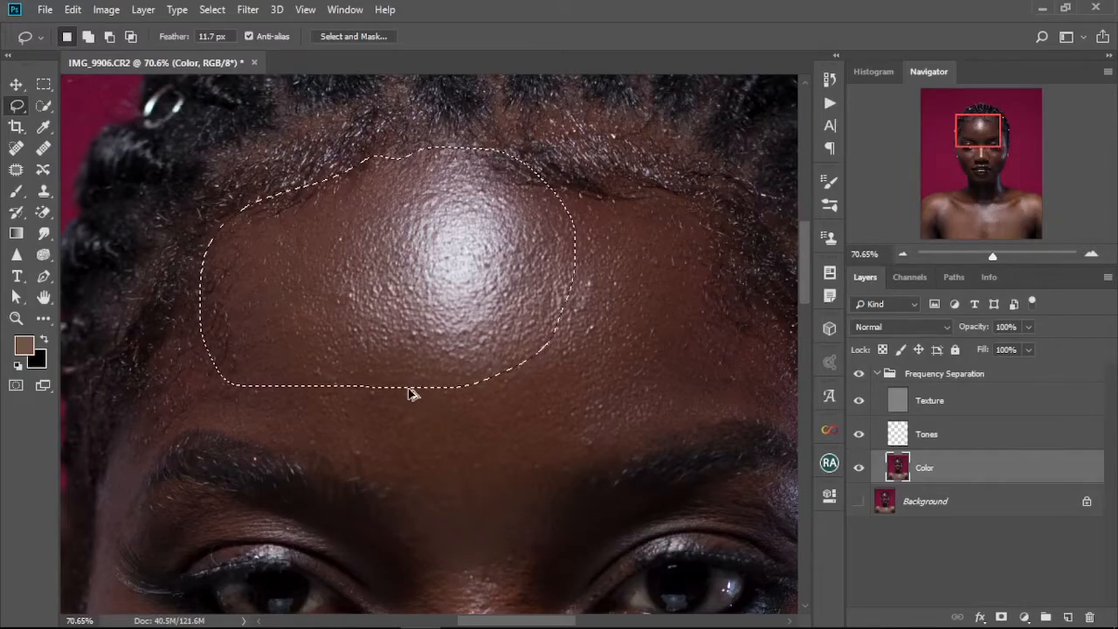
key("ctrl+d")
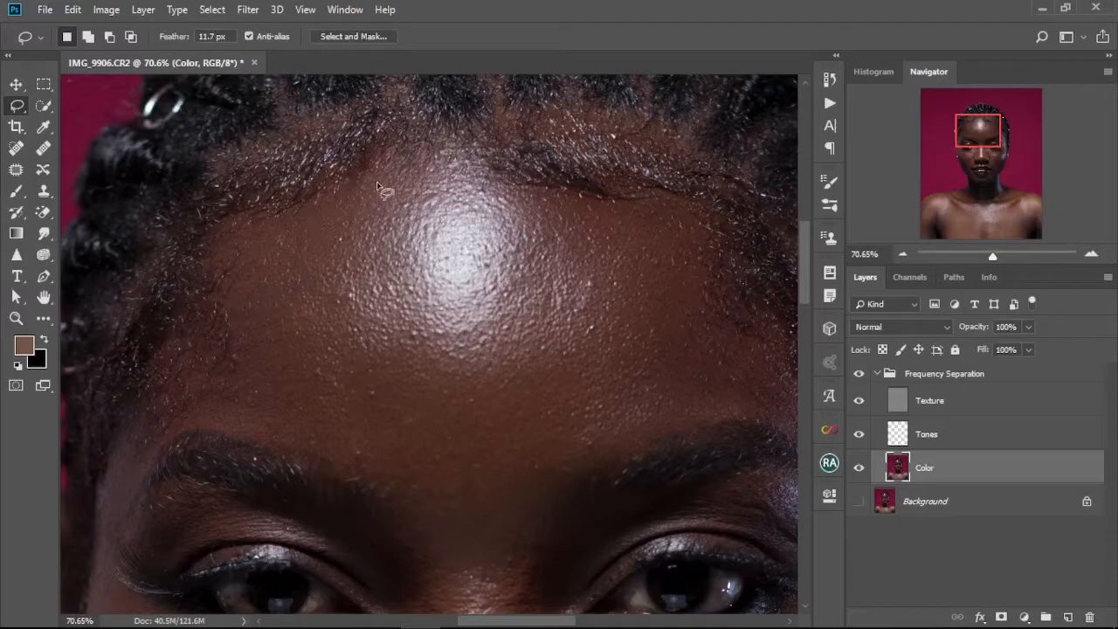
Lasso and blur patches at the left hairline and upper centre of the forehead, deselecting after each.
left_click_drag(275, 210, 371, 157)
right_click(294, 246)
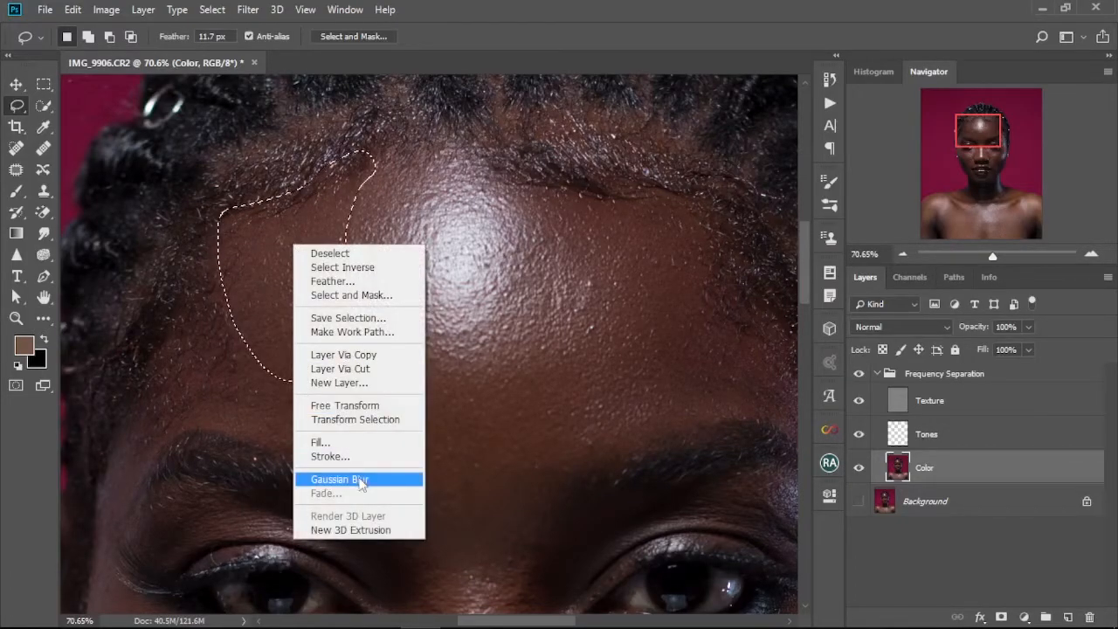
left_click(360, 480)
key("ctrl+d")
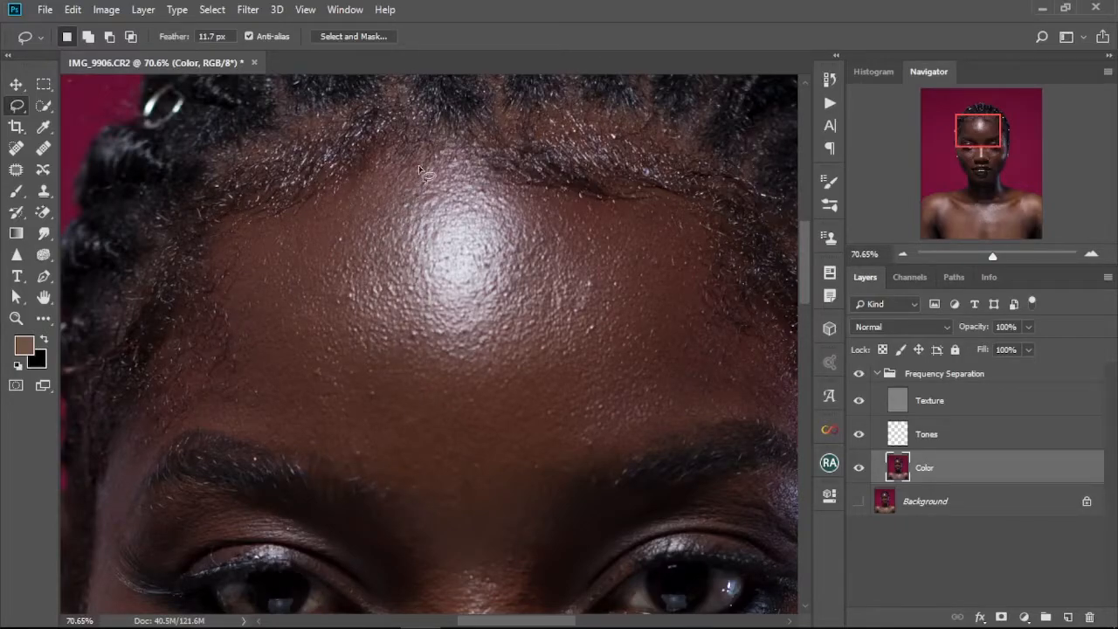
left_click_drag(505, 155, 506, 158)
right_click(469, 226)
left_click(495, 469)
key("ctrl+d")
Lasso the left temple along the hairline, apply Gaussian Blur, and deselect.
left_click_drag(464, 431, 473, 374)
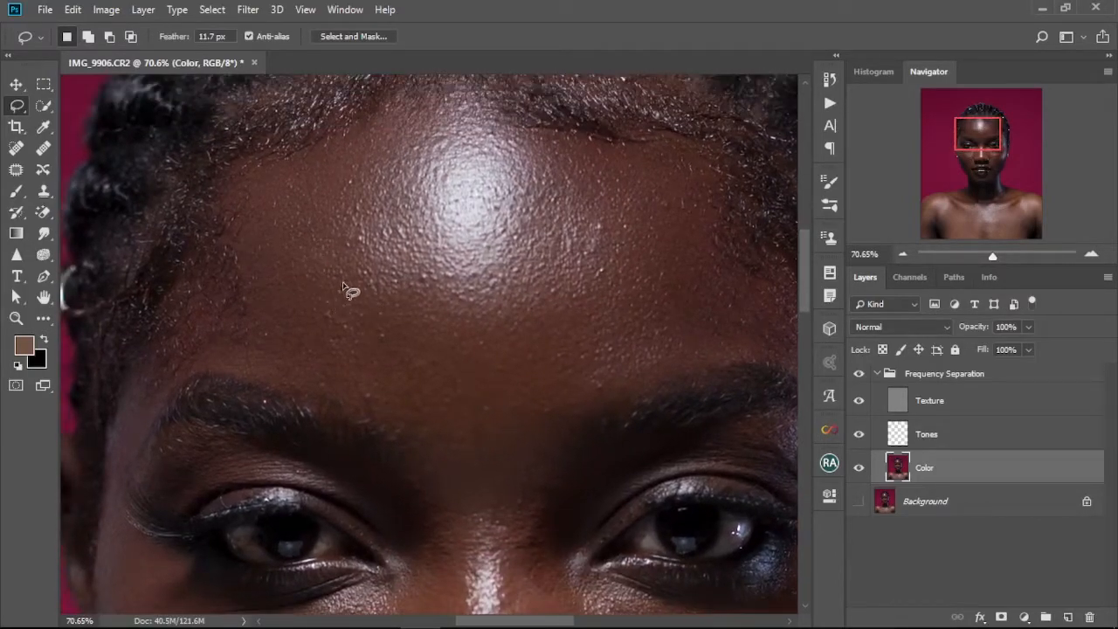
left_click_drag(489, 332, 515, 283)
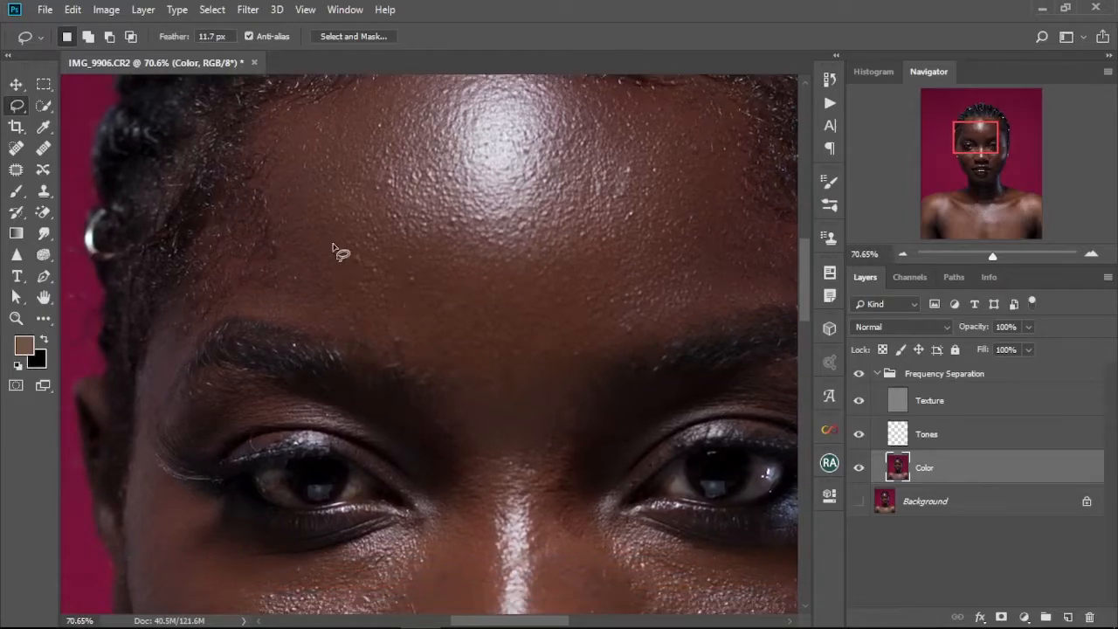
left_click_drag(390, 251, 455, 308)
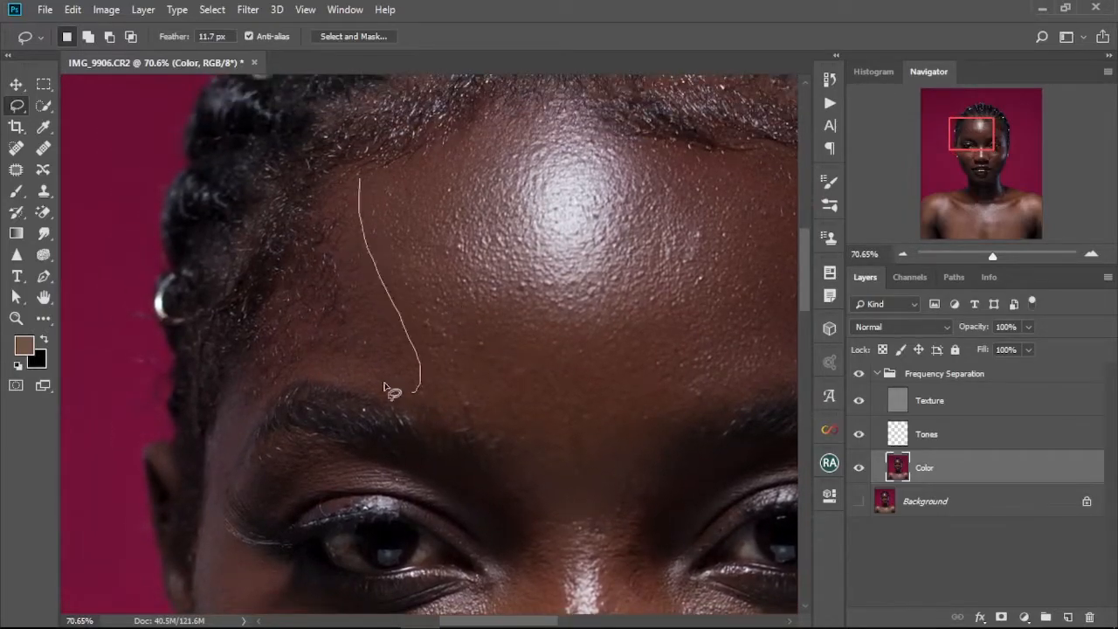
left_click_drag(288, 203, 354, 144)
right_click(317, 328)
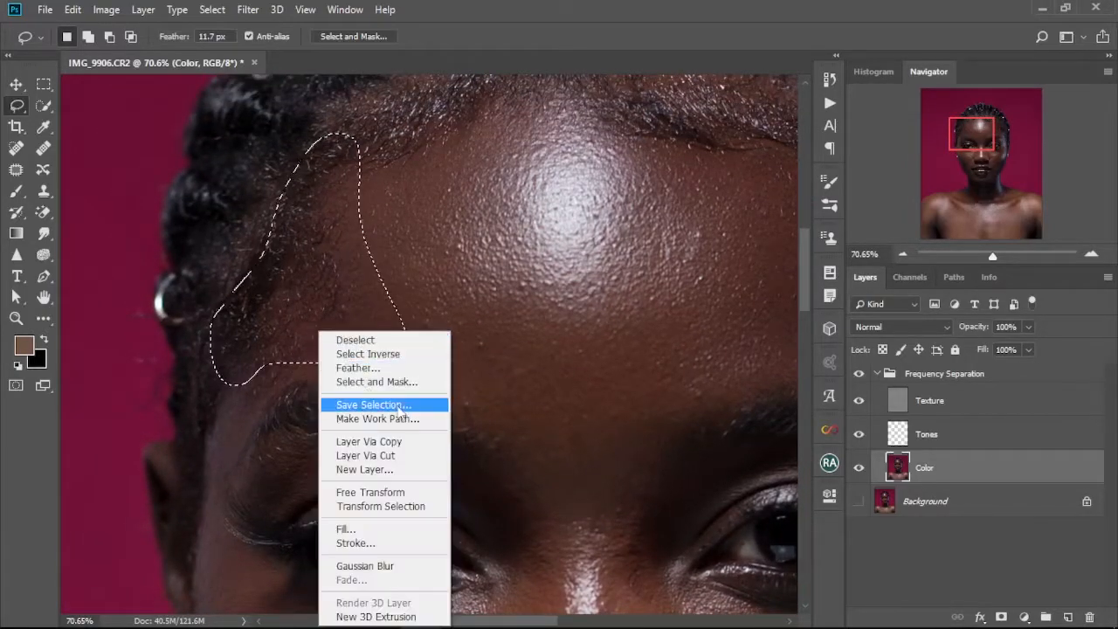
left_click(376, 565)
key("ctrl+d")
Lasso the skin above the left eyebrow, apply Gaussian Blur, and deselect.
left_click_drag(494, 394, 406, 311)
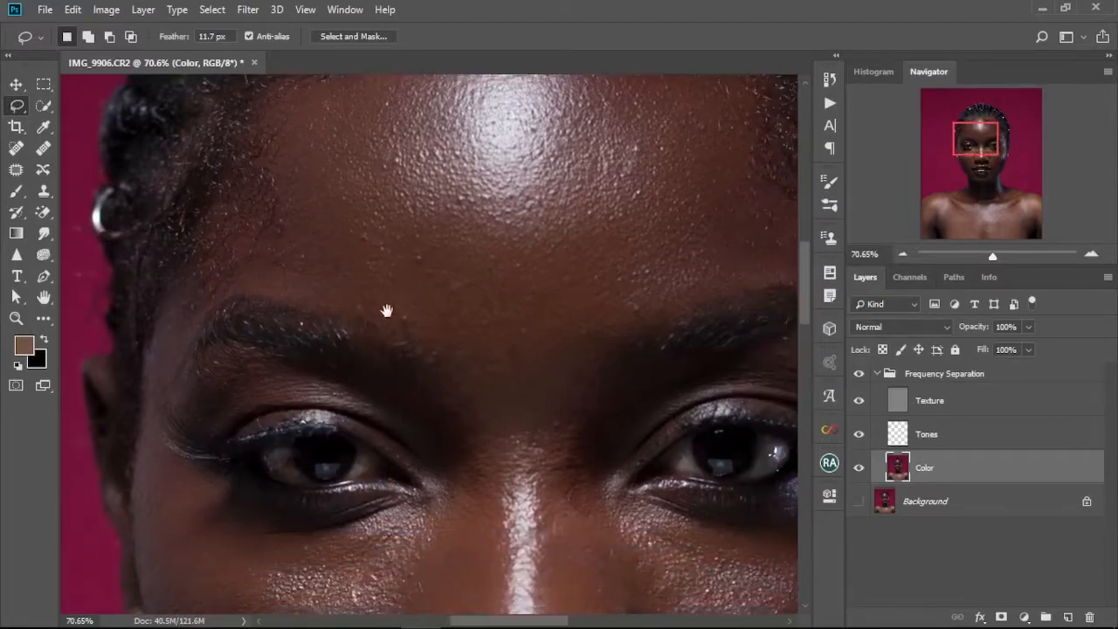
left_click_drag(509, 358, 350, 229)
right_click(427, 300)
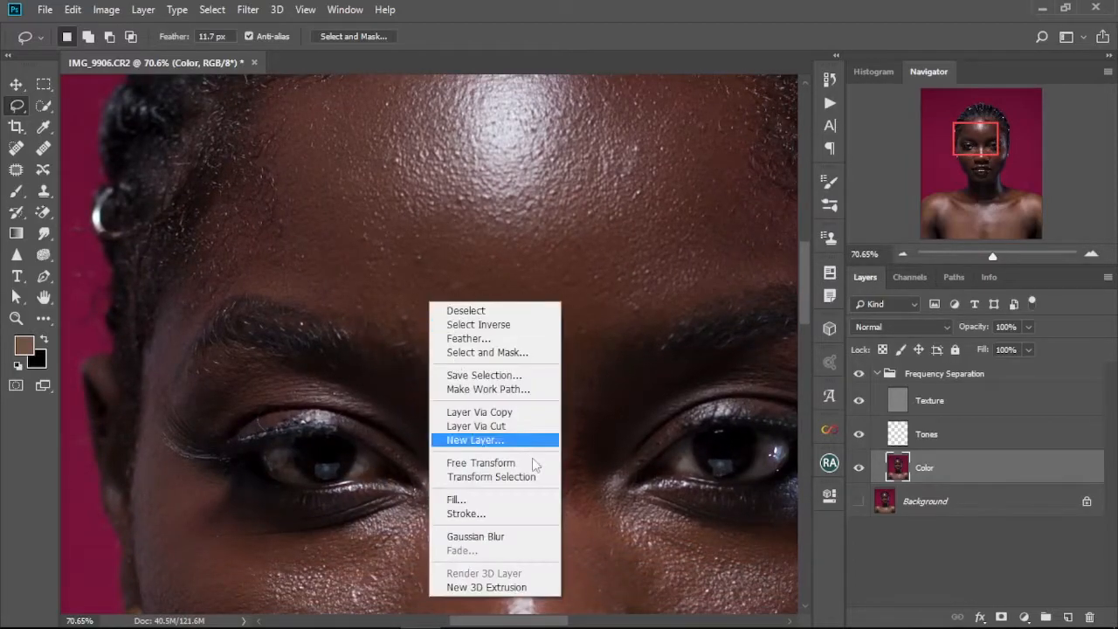
left_click(505, 536)
key("ctrl+d")
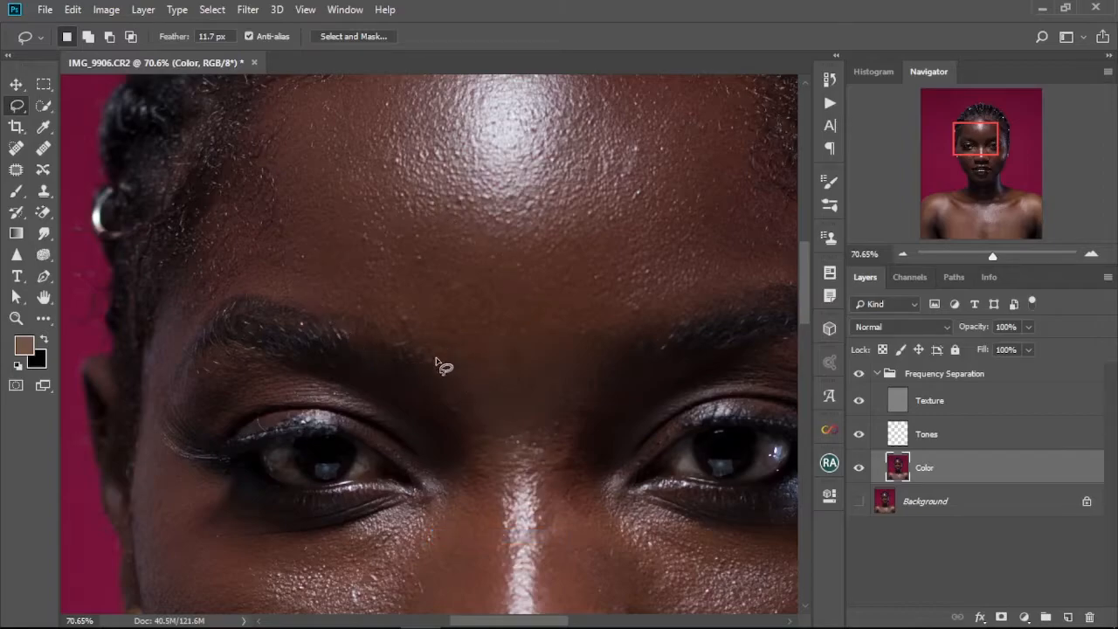
Lasso and blur two patches between the eyebrows, deselecting after each.
left_click_drag(454, 271, 436, 349)
right_click(531, 369)
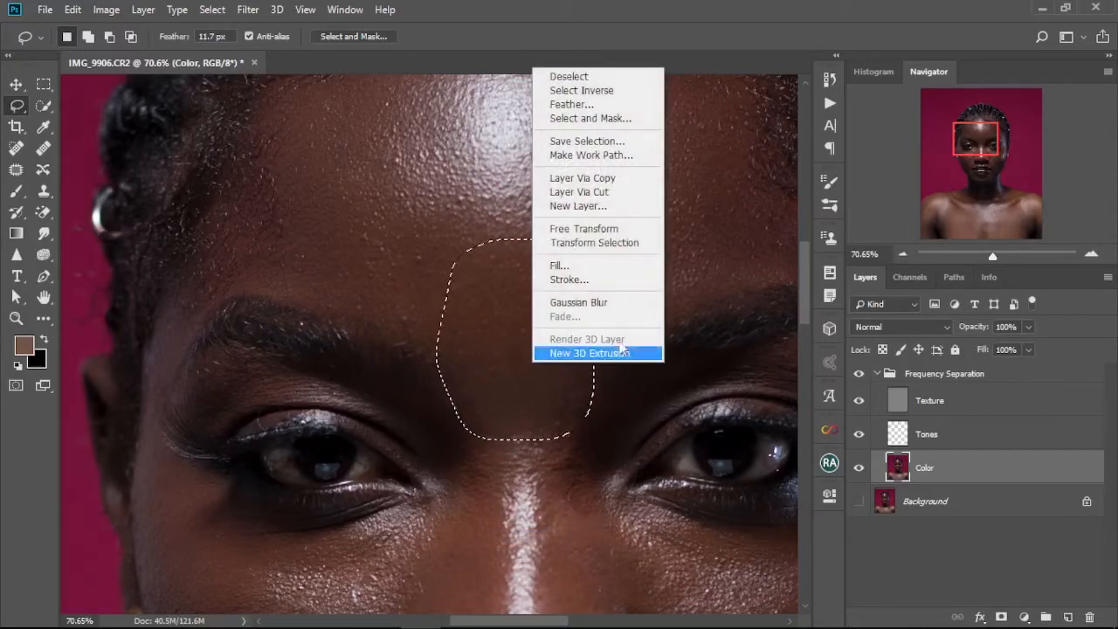
left_click(609, 305)
key("ctrl+d")
left_click_drag(607, 357, 435, 432)
left_click_drag(466, 241, 456, 253)
right_click(506, 369)
left_click(569, 291)
key("ctrl+d")
Lasso the cheek under the right eye, apply Gaussian Blur three times, and deselect.
scroll(387, 464, "down", 5)
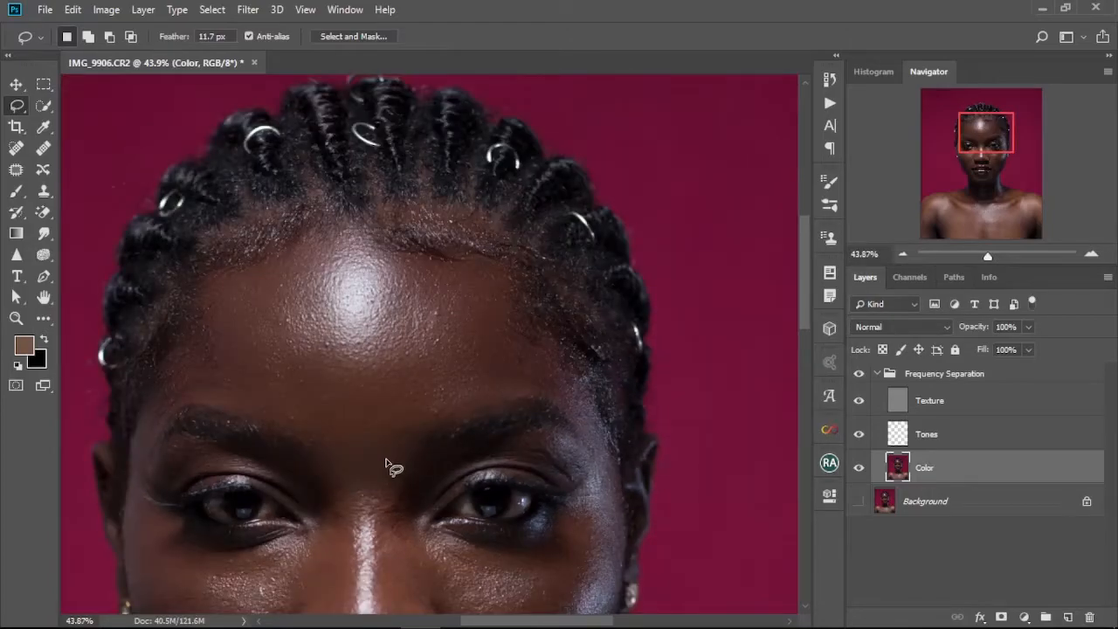
scroll(387, 463, "down", 2)
scroll(386, 462, "up", 2)
left_click_drag(385, 467, 412, 355)
scroll(414, 454, "up", 3)
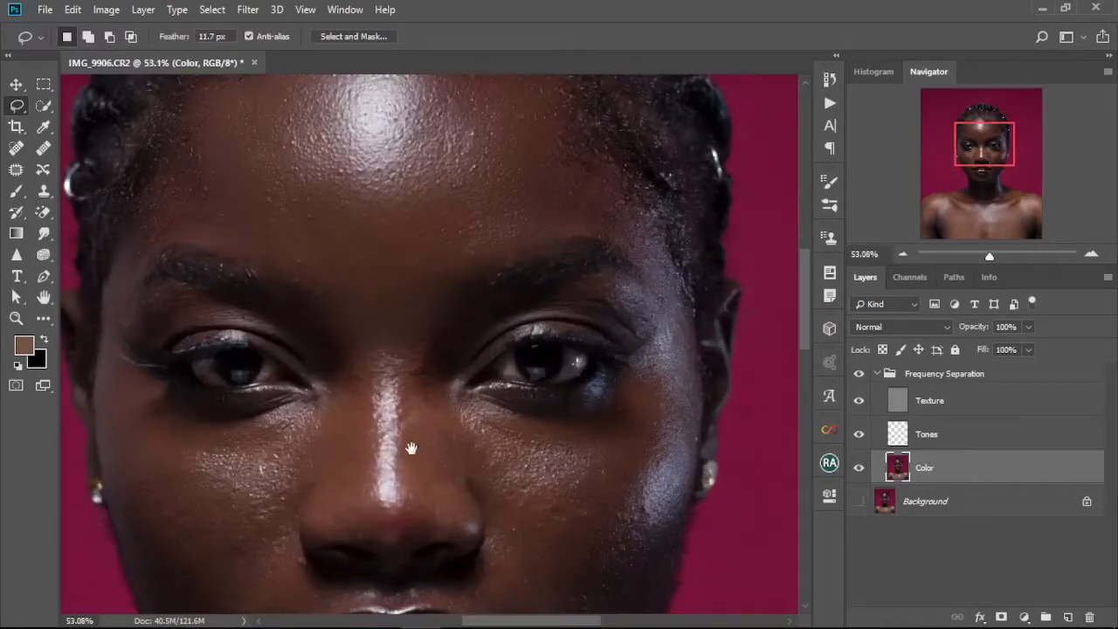
left_click_drag(412, 448, 438, 344)
left_click_drag(444, 187, 510, 454)
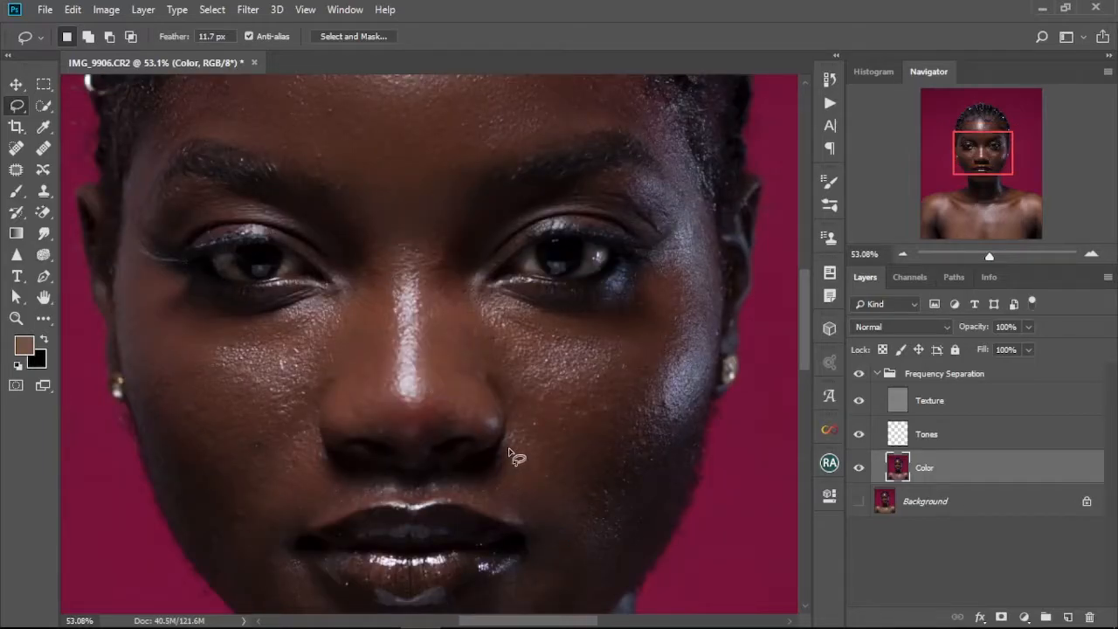
left_click_drag(515, 400, 504, 463)
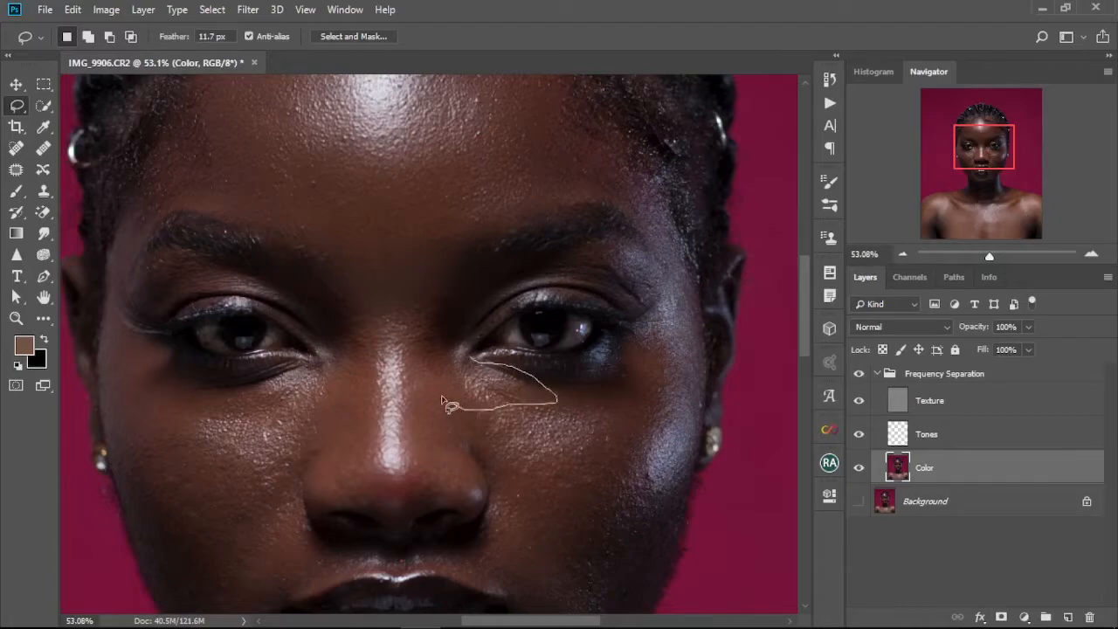
mouse_move(443, 358)
left_mouse_down()
mouse_move(466, 359)
mouse_move(448, 405)
mouse_move(551, 408)
mouse_move(441, 385)
mouse_move(666, 399)
mouse_move(562, 376)
left_mouse_up()
right_click(471, 396)
left_click(533, 334)
right_click(501, 433)
left_click(578, 368)
right_click(575, 402)
left_click(631, 337)
left_click(551, 452)
Lasso the area under the right eye again and apply Gaussian Blur to it.
scroll(552, 448, "down", 3)
mouse_move(477, 365)
left_mouse_down()
mouse_move(469, 338)
mouse_move(583, 330)
left_mouse_up()
right_click(513, 417)
left_click(576, 360)
left_click(536, 361)
right_click(552, 391)
left_click(611, 287)
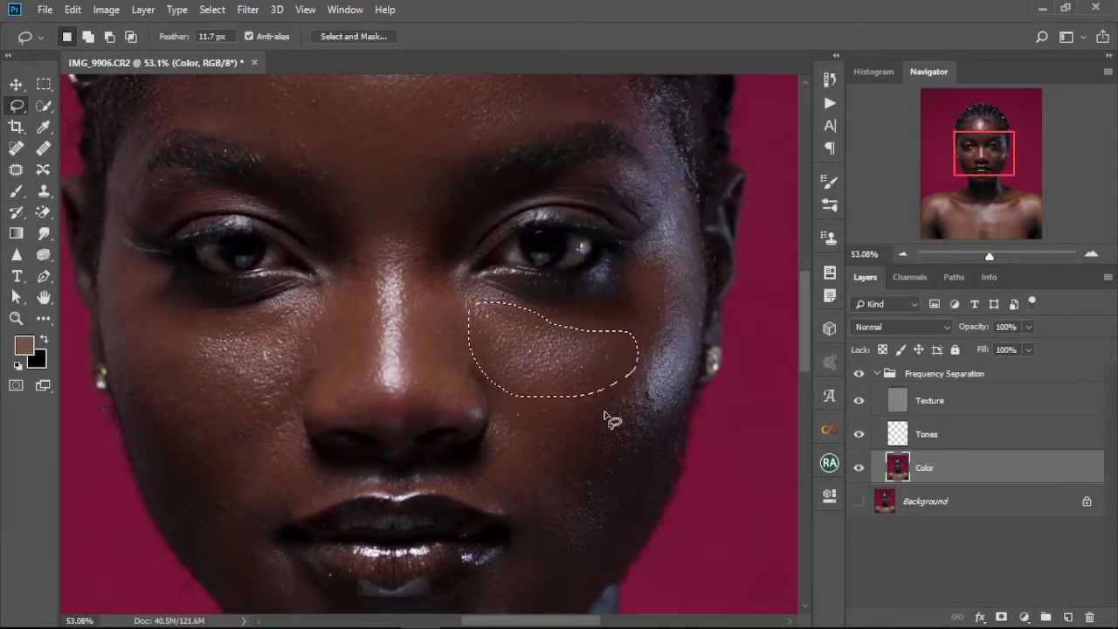
Lasso a further patch on the right cheek, apply Gaussian Blur, and deselect.
left_click_drag(541, 374, 445, 296)
left_click_drag(561, 194, 612, 231)
left_click_drag(534, 152, 547, 179)
right_click(584, 232)
left_click(644, 468)
key("ctrl+d")
Lasso and blur two more patches on the right cheek, deselecting after each.
left_click_drag(529, 437, 562, 381)
mouse_move(562, 258)
left_mouse_down()
mouse_move(607, 302)
mouse_move(587, 242)
left_mouse_up()
right_click(576, 330)
left_click(607, 565)
key("ctrl+d")
mouse_move(452, 340)
left_mouse_down()
mouse_move(542, 299)
mouse_move(458, 329)
left_mouse_up()
right_click(481, 379)
left_click(516, 320)
key("ctrl+d")
Lasso the outer right cheek along the face edge, apply Gaussian Blur, and deselect.
left_click_drag(521, 260, 475, 337)
mouse_move(499, 275)
left_mouse_down()
mouse_move(556, 260)
mouse_move(513, 265)
left_mouse_up()
right_click(513, 335)
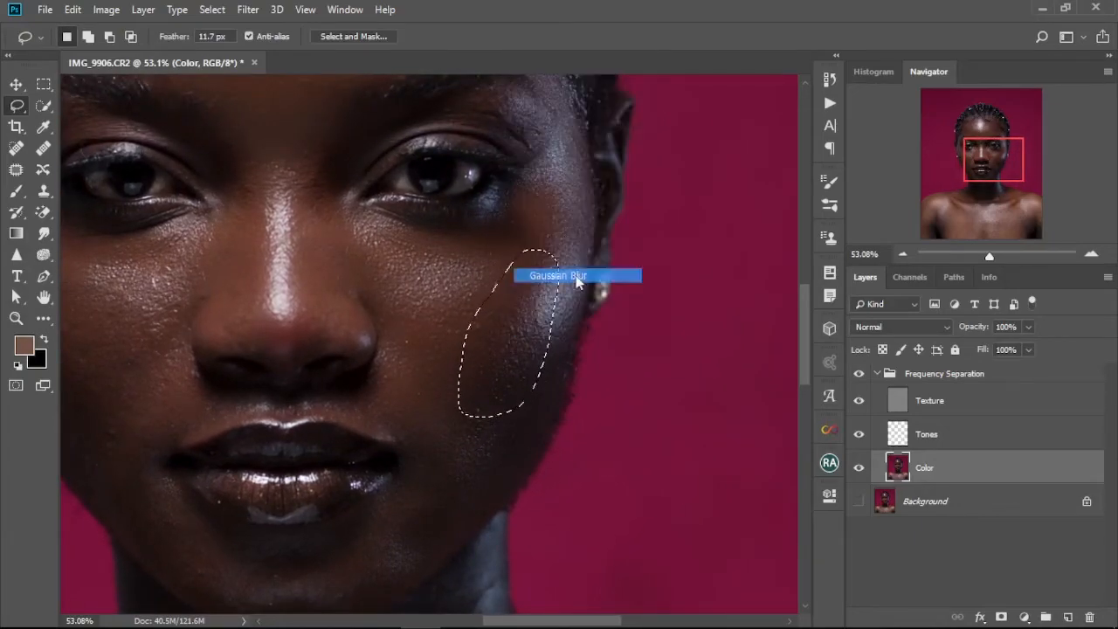
left_click(579, 279)
key("ctrl+d")
Lasso and blur two more patches on the right side of the face, deselecting after each.
left_click_drag(565, 214, 556, 313)
left_click_drag(372, 225, 368, 278)
right_click(477, 219)
left_click(534, 452)
key("ctrl+d")
left_click_drag(533, 219, 484, 367)
mouse_move(439, 227)
left_mouse_down()
mouse_move(507, 374)
mouse_move(467, 209)
mouse_move(454, 302)
left_mouse_up()
right_click(480, 282)
left_click(534, 514)
key("ctrl+d")
Lasso and blur two patches at the right temple near the hairline, deselecting after each.
left_click_drag(423, 250, 423, 245)
right_click(456, 289)
left_click(514, 522)
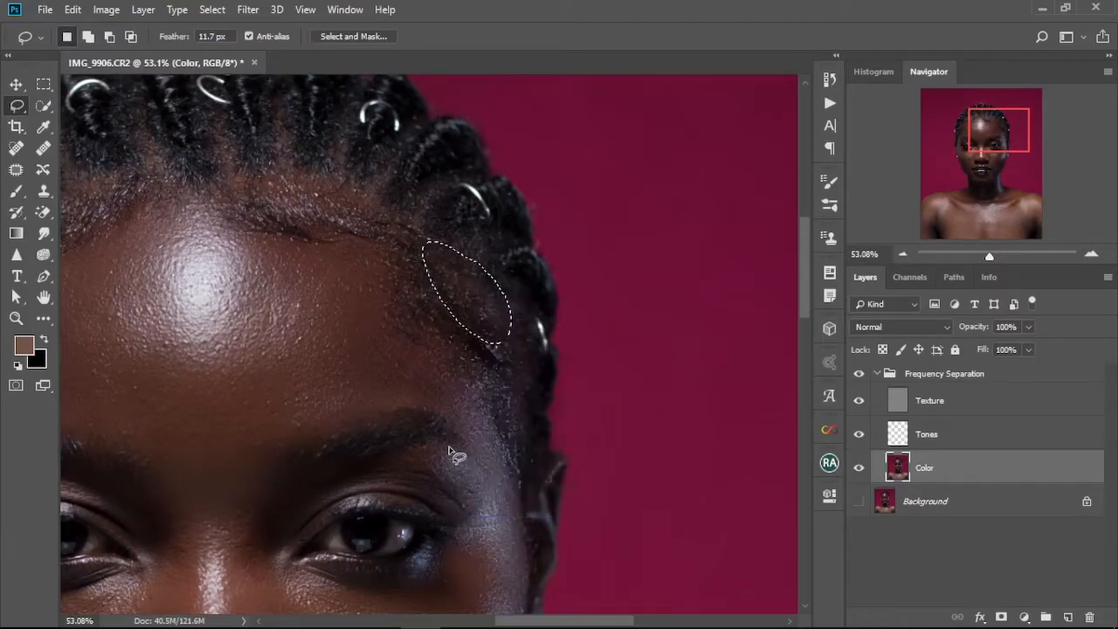
key("ctrl+d")
left_click_drag(465, 358, 481, 241)
left_click_drag(437, 187, 440, 185)
right_click(473, 217)
left_click(517, 452)
key("ctrl+d")
Lasso the skin beside the left side of the nose, apply Gaussian Blur, and deselect.
left_click_drag(444, 451, 591, 225)
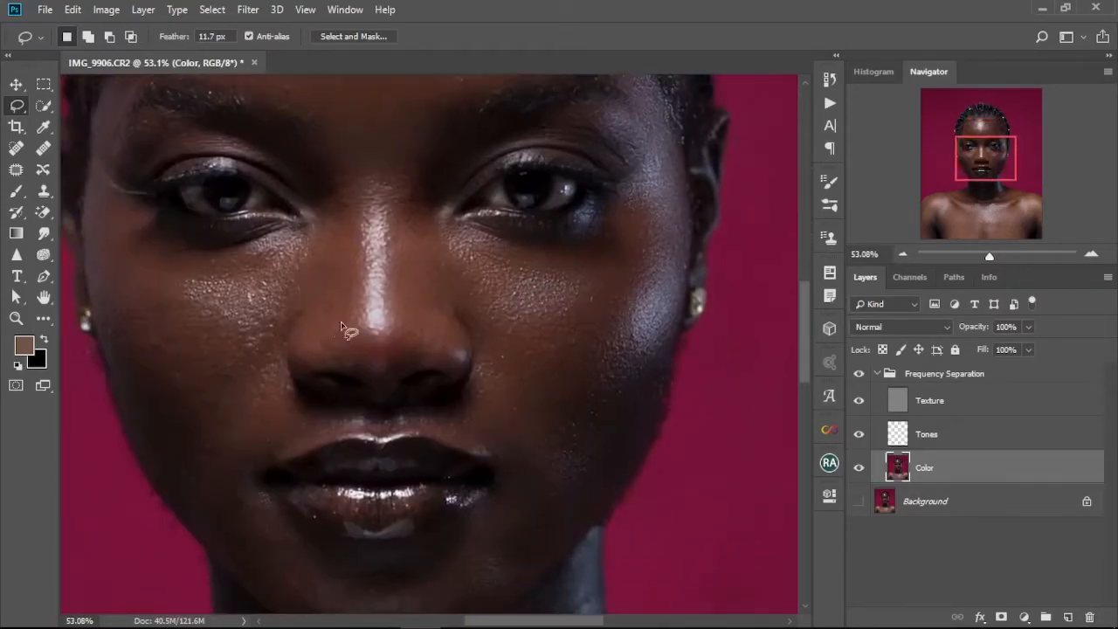
left_click_drag(446, 339, 346, 318)
right_click(369, 336)
left_click(451, 278)
key("ctrl+d")
Lasso and blur two patches on the left cheek beside the nose, deselecting after each.
left_click_drag(367, 428, 467, 384)
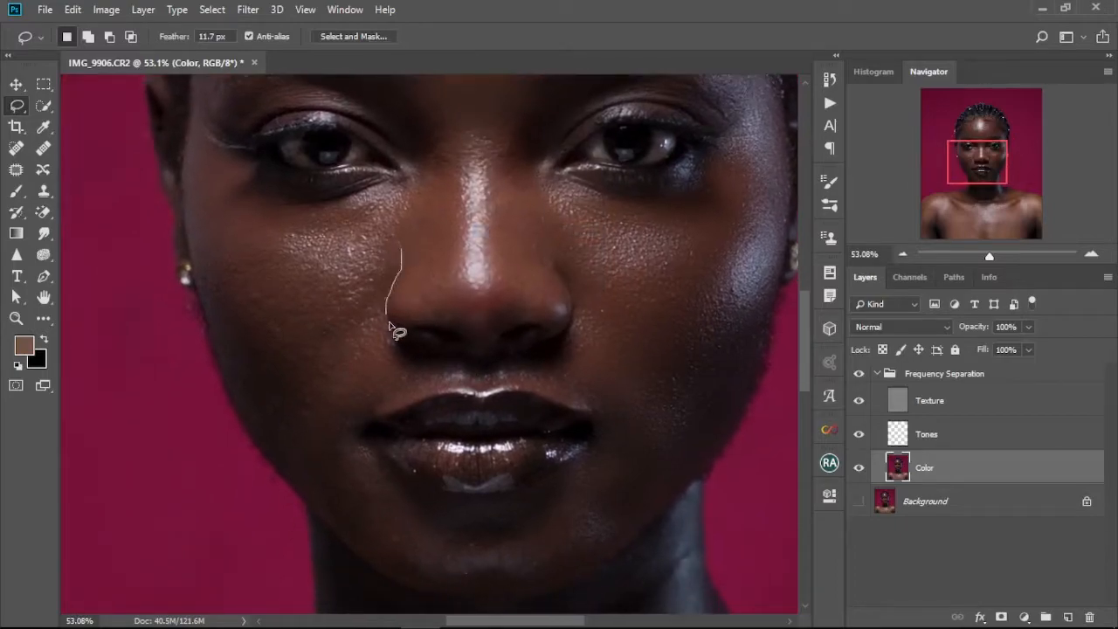
left_click_drag(274, 234, 262, 237)
right_click(332, 282)
left_click(375, 525)
key("ctrl+d")
left_click_drag(387, 432, 448, 410)
mouse_move(296, 225)
left_mouse_down()
mouse_move(279, 322)
mouse_move(291, 218)
left_mouse_up()
right_click(298, 288)
left_click(367, 525)
key("ctrl+d")
Lasso and blur two patches on the outer left cheek, deselecting after each.
left_click_drag(401, 304, 395, 429)
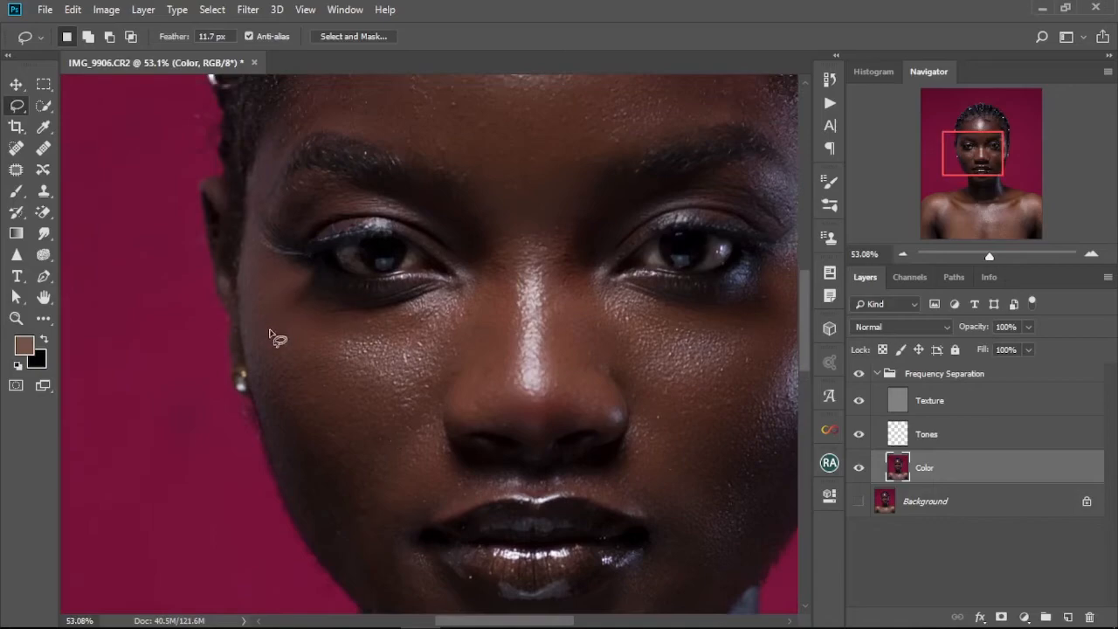
left_click_drag(346, 288, 272, 285)
right_click(337, 307)
left_click(372, 546)
key("ctrl+d")
mouse_move(343, 332)
left_mouse_down()
mouse_move(400, 426)
mouse_move(323, 349)
left_mouse_up()
right_click(329, 376)
left_click(404, 318)
key("ctrl+d")
Lasso and blur areas around the chin, deselecting afterwards.
scroll(421, 572, "down", 7)
left_click_drag(426, 568, 425, 394)
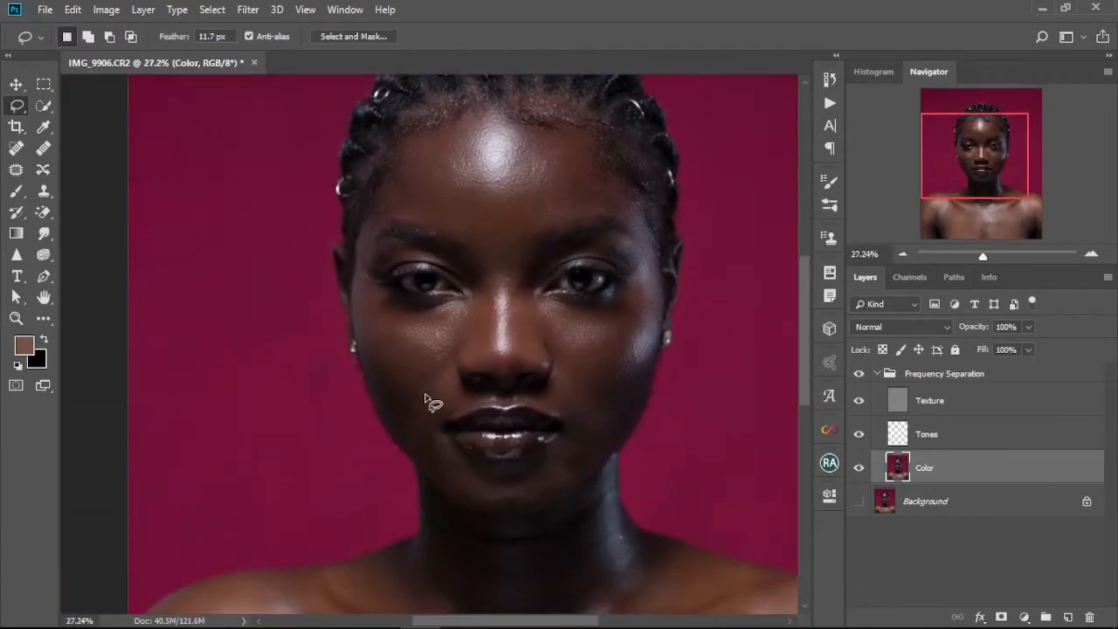
right_click(437, 337)
left_click(479, 527)
key("ctrl+d")
left_click_drag(475, 487, 482, 417)
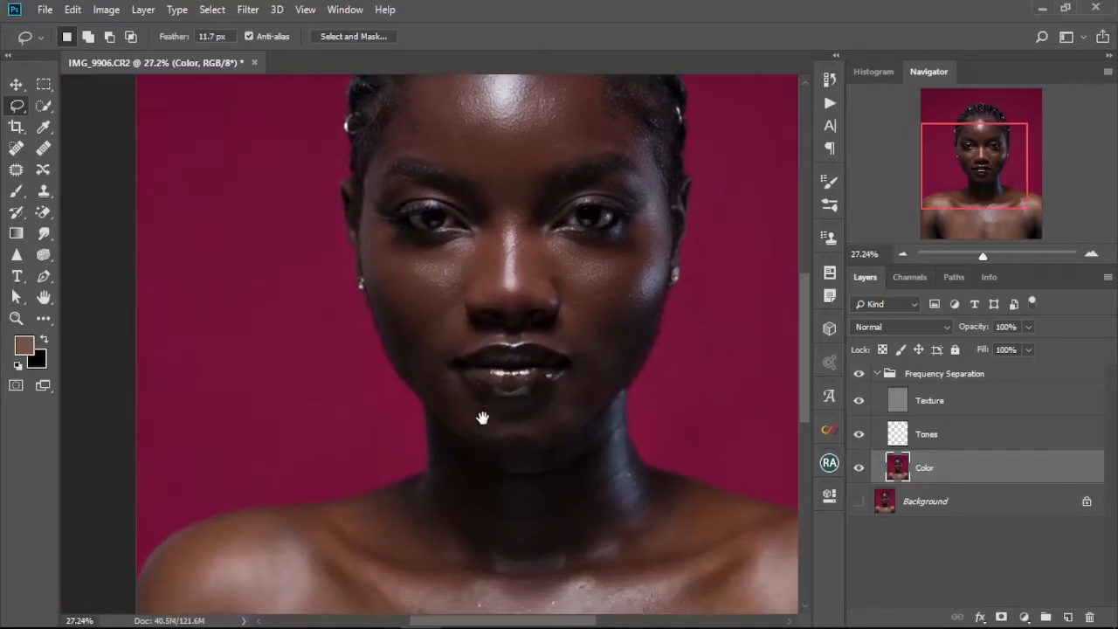
right_click(446, 371)
left_click(500, 384)
right_click(418, 378)
left_click(468, 318)
key("ctrl+d")
Lasso and blur two patches on the chin below the lips, deselecting after each.
scroll(484, 428, "up", 3)
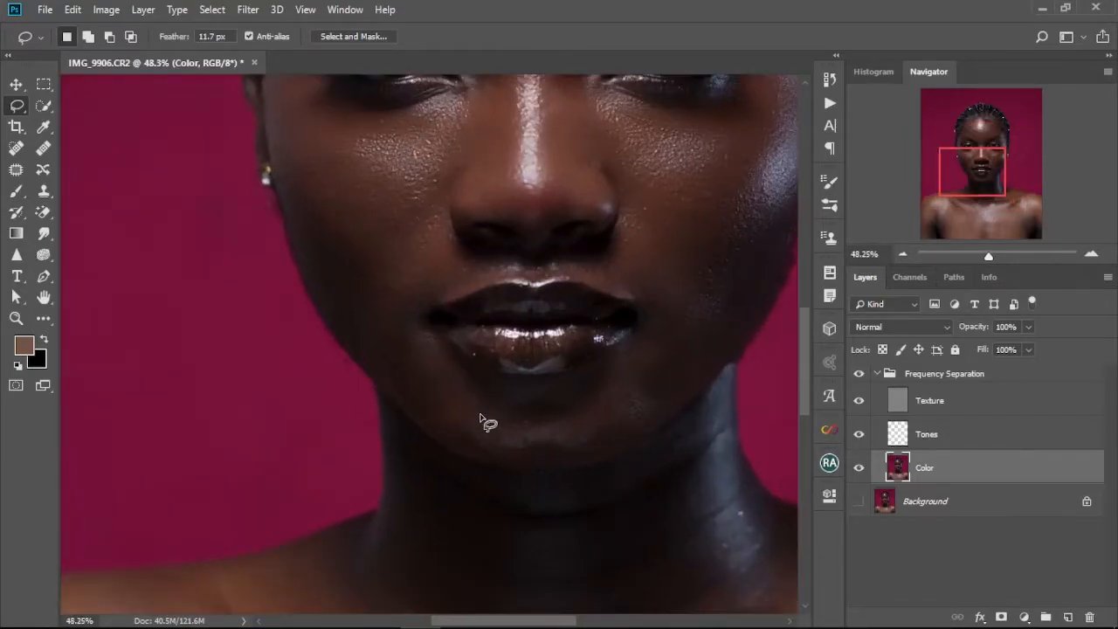
left_click_drag(511, 454, 478, 417)
right_click(518, 425)
left_click(583, 374)
key("ctrl+d")
left_click_drag(453, 365, 537, 434)
left_click_drag(490, 377, 461, 373)
right_click(510, 406)
left_click(569, 347)
key("ctrl+d")
Lasso and blur two more patches around the chin and lower face, deselecting after each.
left_click_drag(594, 408, 456, 412)
left_click_drag(478, 376, 502, 358)
right_click(494, 410)
left_click(570, 352)
key("ctrl+d")
mouse_move(501, 299)
left_mouse_down()
mouse_move(507, 330)
mouse_move(512, 273)
left_mouse_up()
right_click(546, 309)
left_click(593, 546)
key("ctrl+d")
Turn on the Background layer's visibility.
scroll(482, 447, "down", 3)
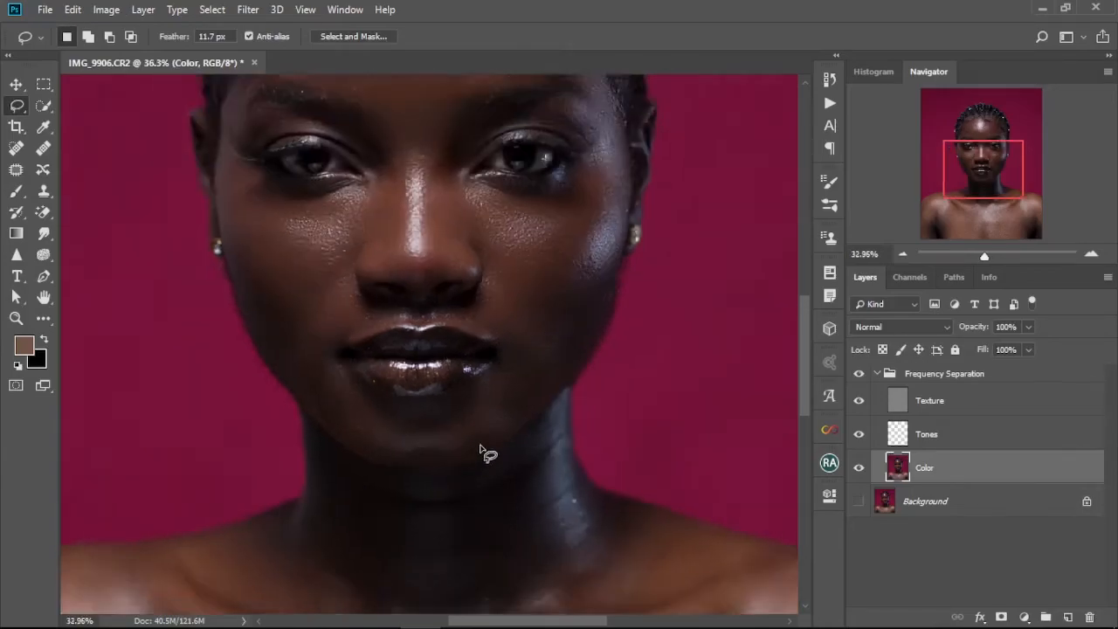
scroll(487, 453, "down", 1)
left_click(859, 501)
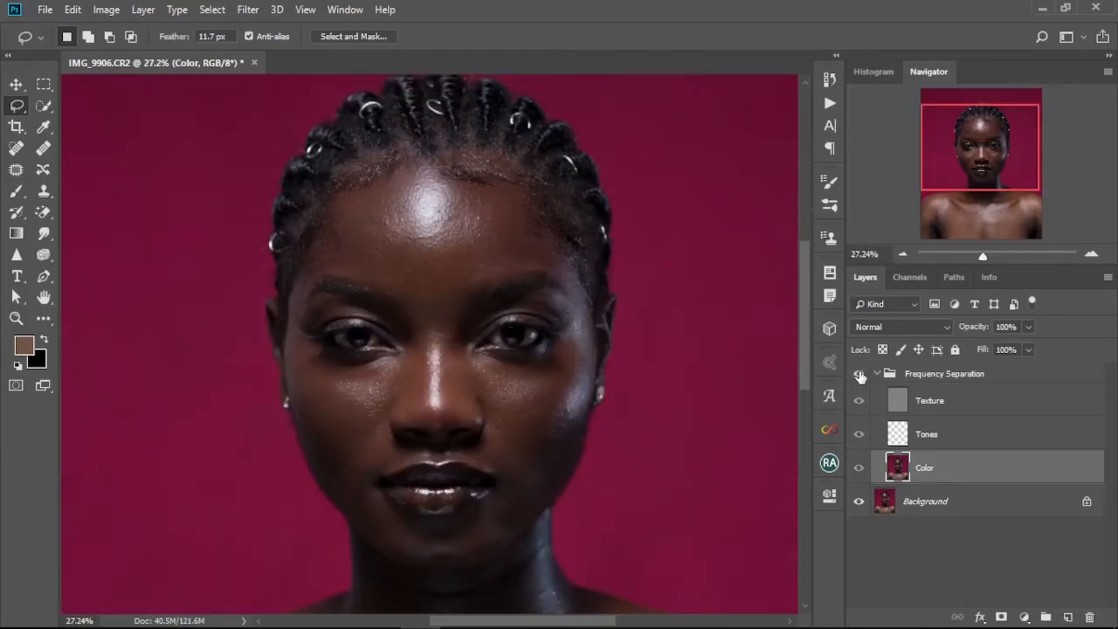
scroll(480, 471, "up", 3)
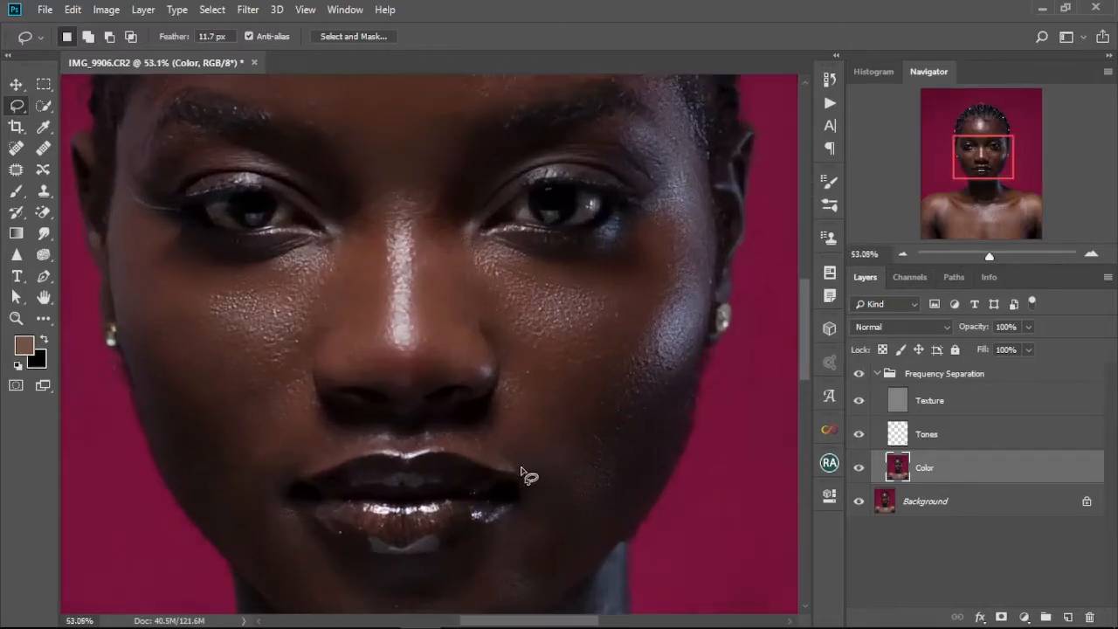
left_click_drag(536, 428, 581, 280)
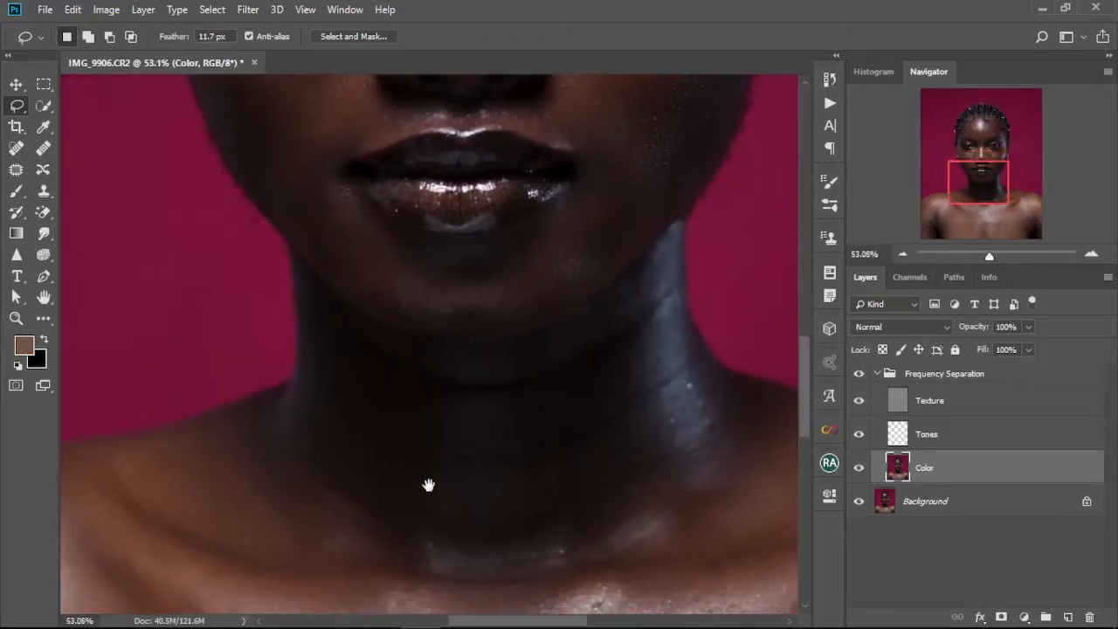
Lasso and blur a patch on the neck below the chin, deselecting afterwards.
left_click_drag(480, 347, 417, 345)
right_click(475, 407)
left_click(524, 342)
key("ctrl+d")
Lasso and blur two more patches on the neck, deselecting afterwards.
mouse_move(532, 375)
left_mouse_down()
mouse_move(529, 609)
mouse_move(541, 381)
left_mouse_up()
right_click(510, 502)
left_click_drag(509, 313, 522, 322)
right_click(524, 405)
left_click(574, 345)
mouse_move(372, 411)
left_mouse_down()
mouse_move(353, 453)
mouse_move(370, 413)
left_mouse_up()
left_click_drag(556, 378, 564, 384)
right_click(574, 401)
left_click(627, 339)
key("ctrl+d")
Lasso and blur further patches around the jaw and neck, deselecting afterwards.
left_click_drag(702, 383, 550, 398)
left_click_drag(567, 344, 579, 327)
scroll(504, 465, "down", 6)
scroll(166, 476, "up", 7)
mouse_move(443, 301)
left_mouse_down()
mouse_move(453, 445)
mouse_move(442, 300)
left_mouse_up()
right_click(411, 354)
left_click(463, 292)
left_click_drag(552, 326, 600, 266)
mouse_move(329, 317)
left_mouse_down()
mouse_move(349, 287)
mouse_move(332, 313)
left_mouse_up()
left_click_drag(571, 496, 387, 430)
mouse_move(443, 318)
left_mouse_down()
mouse_move(624, 444)
mouse_move(447, 321)
left_mouse_up()
left_click_drag(354, 360, 357, 365)
right_click(383, 395)
left_click(439, 333)
left_click_drag(584, 310, 580, 306)
right_click(596, 323)
left_click(642, 556)
key("ctrl+d")
Lasso and blur several patches along the left jawline, deselecting afterwards.
scroll(489, 472, "down", 8)
left_click_drag(339, 337, 328, 335)
right_click(243, 313)
left_click(309, 548)
right_click(297, 323)
left_click(344, 558)
left_click_drag(323, 441, 332, 350)
right_click(376, 367)
left_click(457, 322)
mouse_move(367, 384)
left_mouse_down()
mouse_move(195, 385)
mouse_move(262, 472)
left_mouse_up()
left_click_drag(148, 331, 179, 459)
scroll(232, 318, "left", 5)
mouse_move(232, 318)
left_mouse_down()
mouse_move(166, 532)
mouse_move(229, 324)
left_mouse_up()
right_click(350, 349)
left_click(429, 357)
key("ctrl+d")
Lasso and blur patches on the lower face and the left cheek.
scroll(429, 358, "right", 10)
mouse_move(469, 428)
left_mouse_down()
mouse_move(536, 379)
mouse_move(473, 425)
left_mouse_up()
right_click(516, 462)
left_click(564, 404)
right_click(435, 414)
mouse_move(437, 386)
left_mouse_down()
mouse_move(297, 386)
mouse_move(332, 394)
left_mouse_up()
left_click(486, 355)
right_click(297, 457)
right_click(312, 459)
left_click(365, 400)
scroll(414, 400, "down", 2)
scroll(444, 384, "up", 8)
left_click_drag(297, 297, 286, 281)
right_click(306, 342)
left_click(372, 284)
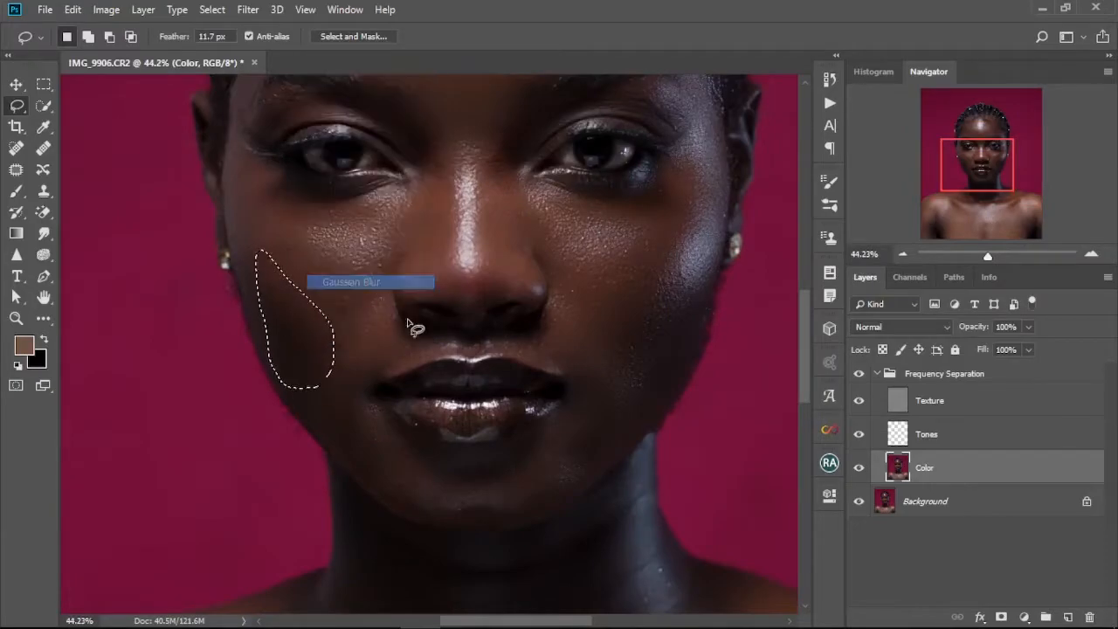
Lasso and blur areas under the eyes beside the nose, deselecting afterwards.
scroll(480, 265, "down", 5)
scroll(479, 266, "up", 5)
left_click_drag(507, 233, 568, 227)
right_click(544, 226)
left_click(587, 461)
mouse_move(370, 239)
left_mouse_down()
mouse_move(449, 309)
mouse_move(456, 285)
left_mouse_up()
right_click(477, 290)
left_click(522, 525)
key("ctrl+d")
Switch to the Mixer Brush Tool and reduce its size to 250.
key("ctrl+0")
scroll(461, 385, "up", 5)
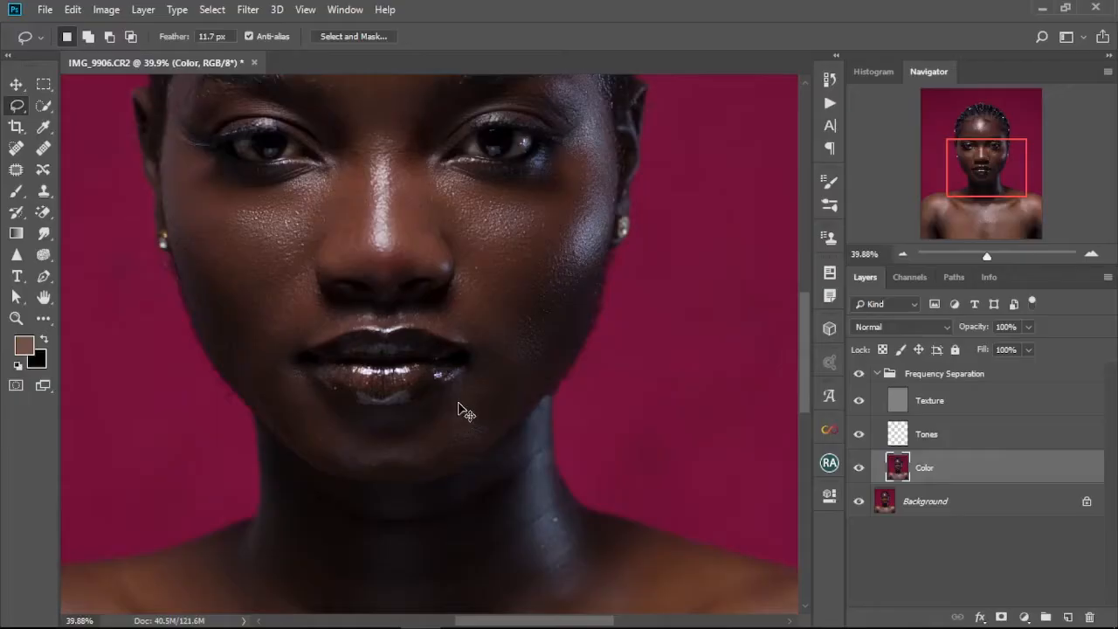
key("ctrl+0")
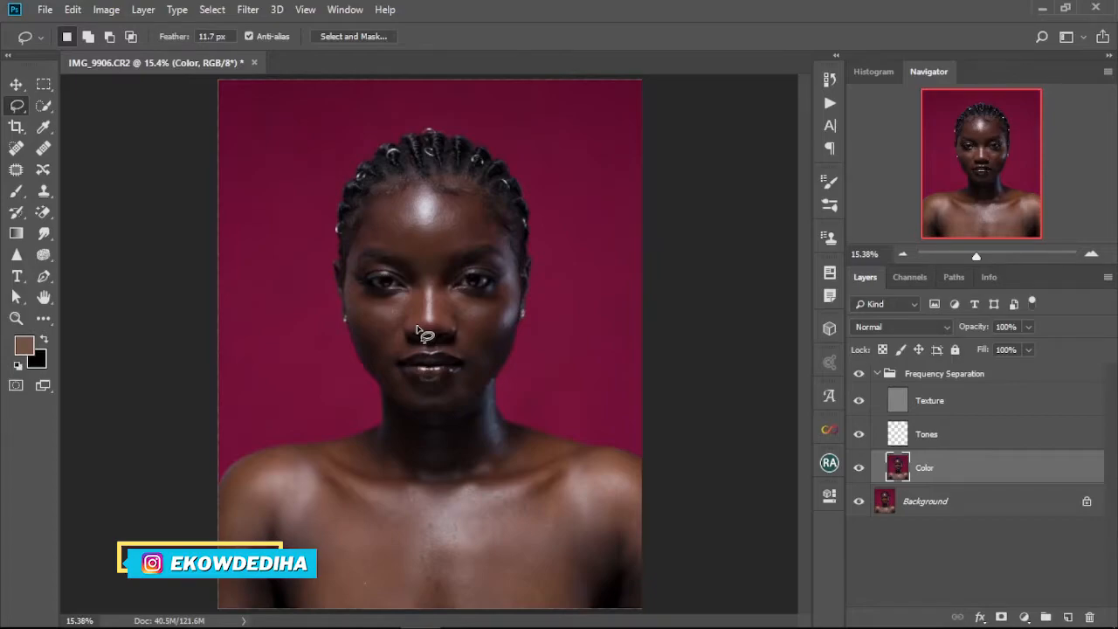
scroll(428, 276, "up", 3)
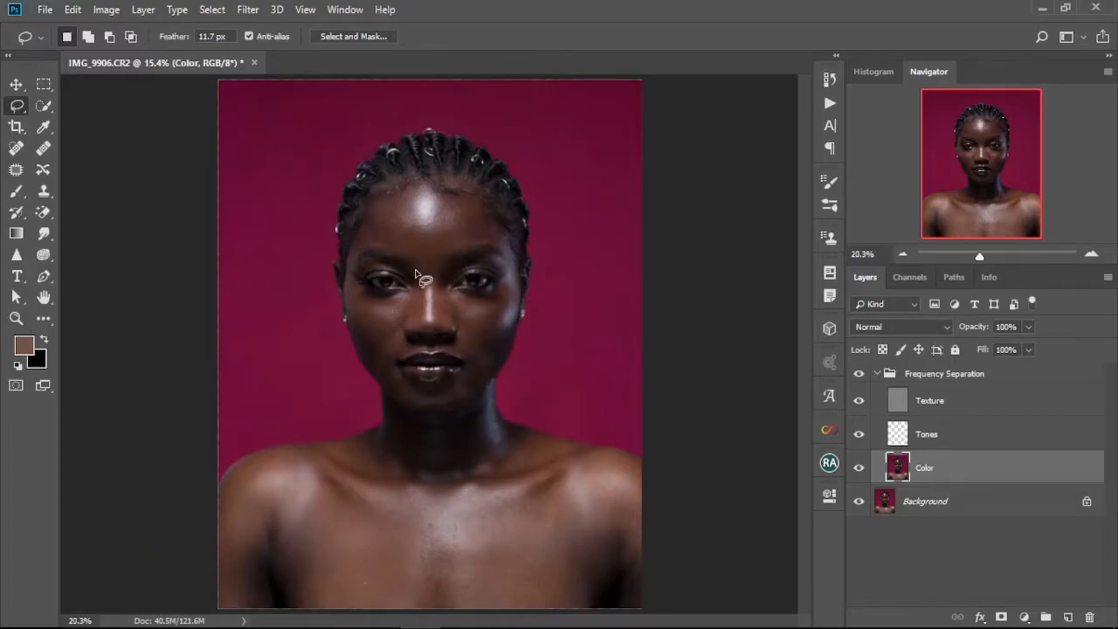
mouse_move(441, 315)
left_mouse_down()
mouse_move(443, 351)
mouse_move(427, 285)
mouse_move(428, 303)
left_mouse_up()
scroll(439, 330, "down", 1)
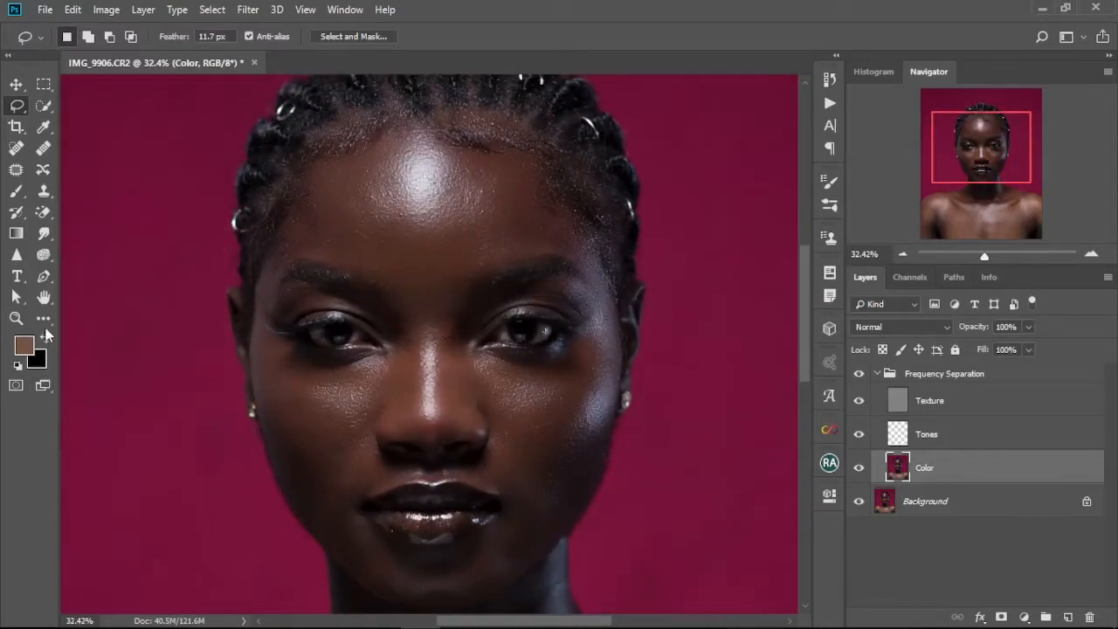
left_click(43, 323)
left_click(61, 419)
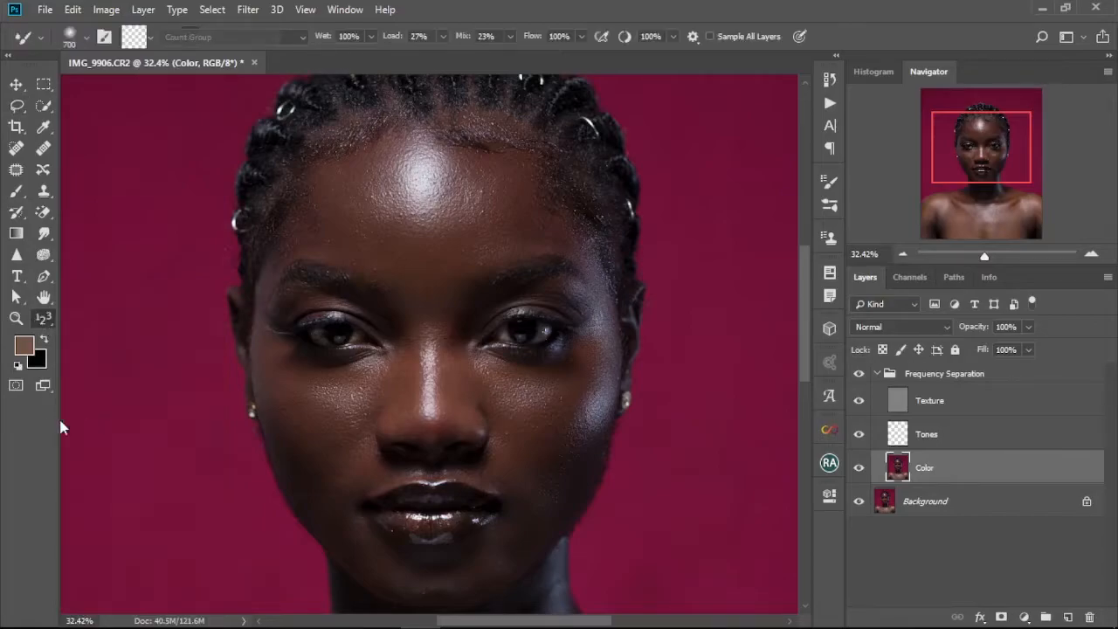
left_click(39, 325)
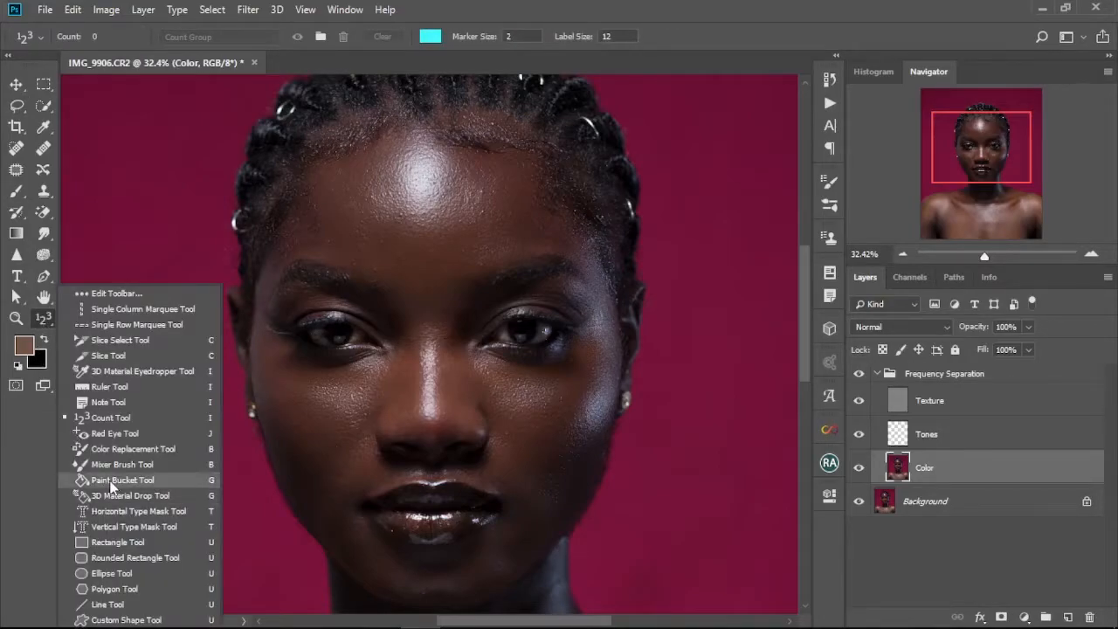
left_click(127, 393)
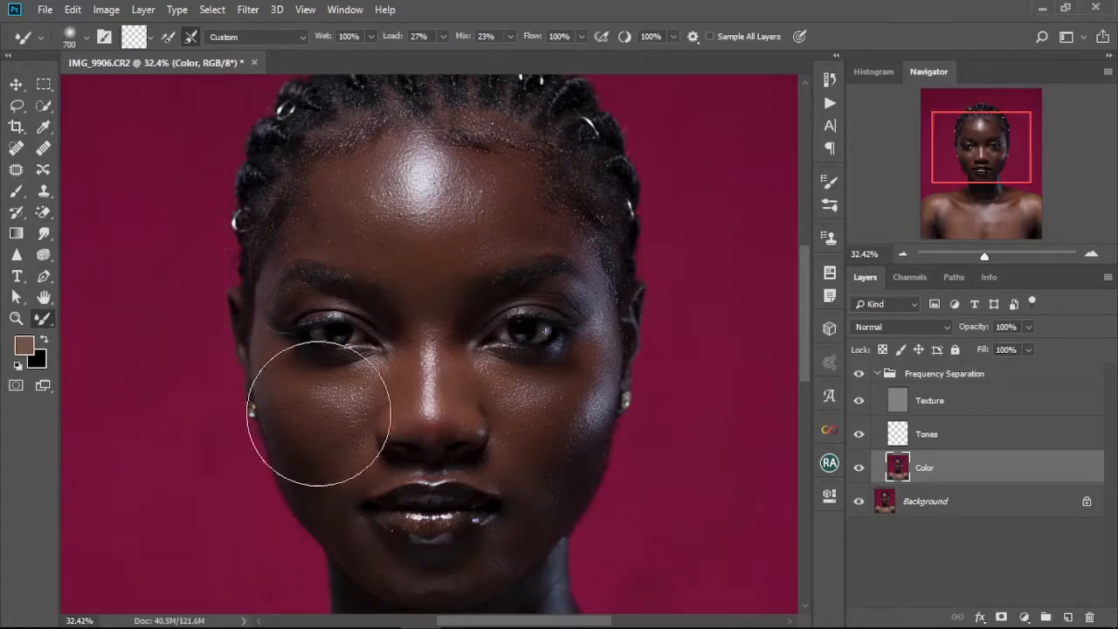
key("bracketleft")
key("bracketleft")
key("bracketleft")
key("bracketleft")
key("bracketleft")
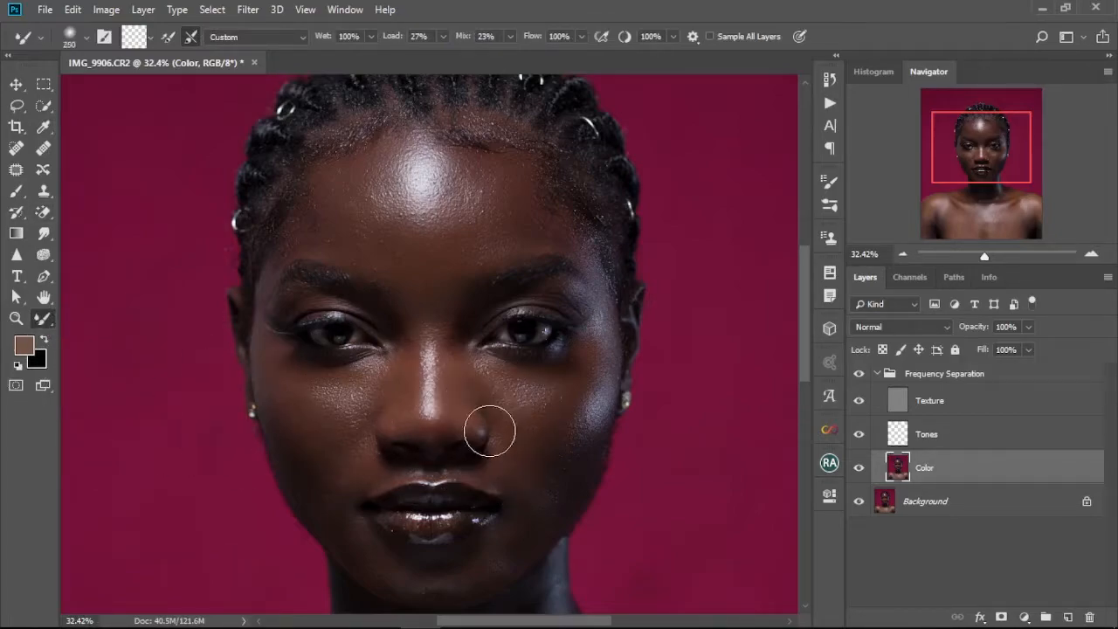
Blend the skin between the eyebrows with a Mixer Brush stroke.
scroll(449, 360, "up", 2)
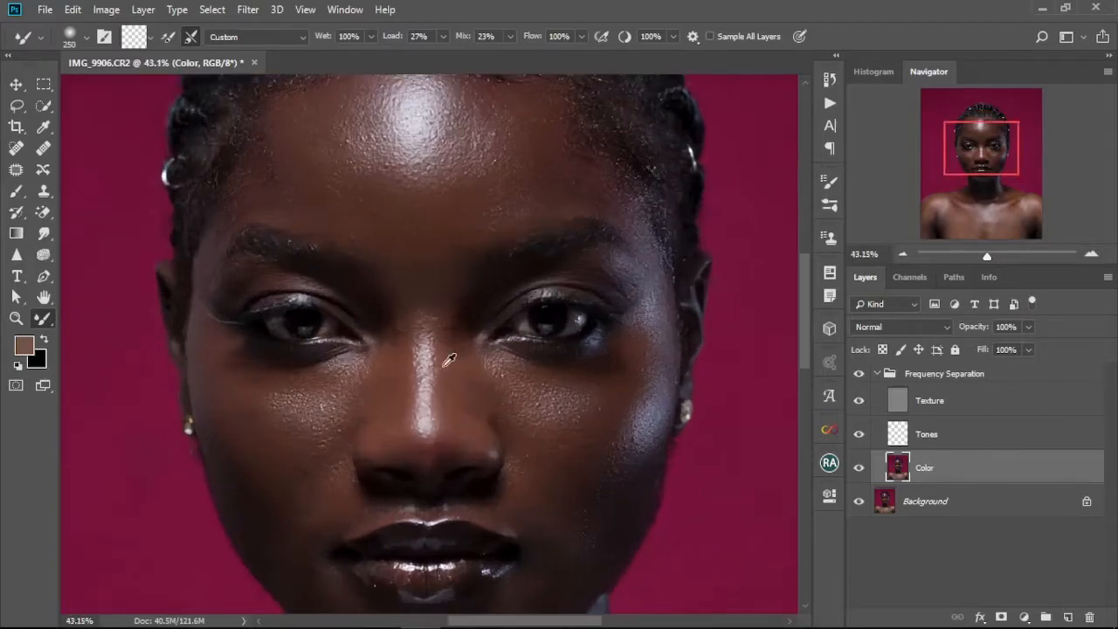
left_click_drag(437, 295, 443, 333)
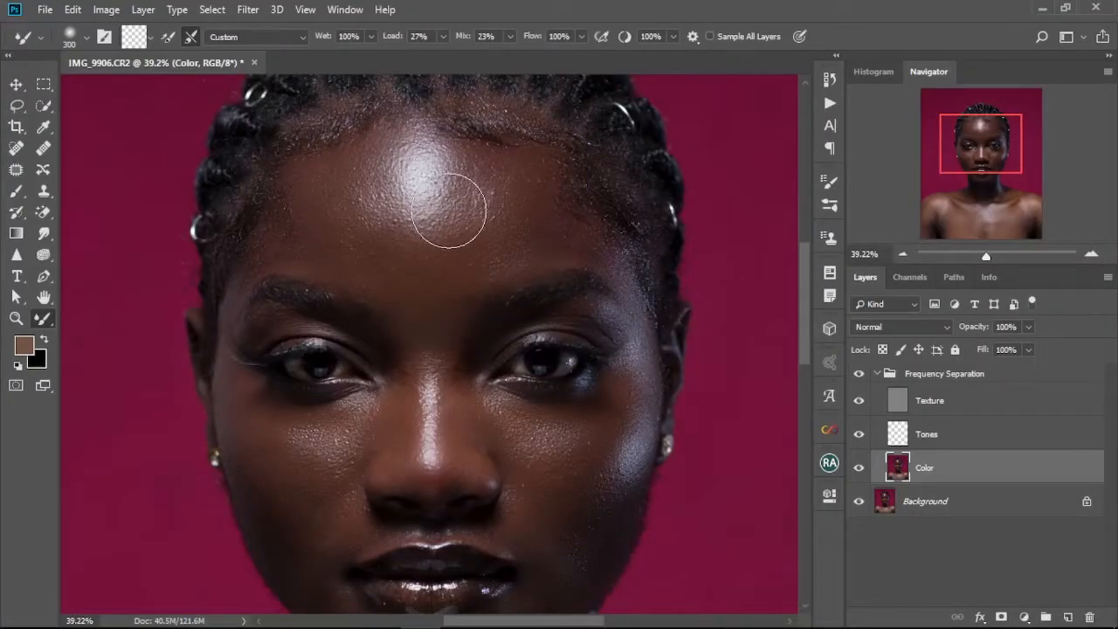
scroll(464, 369, "up", 5)
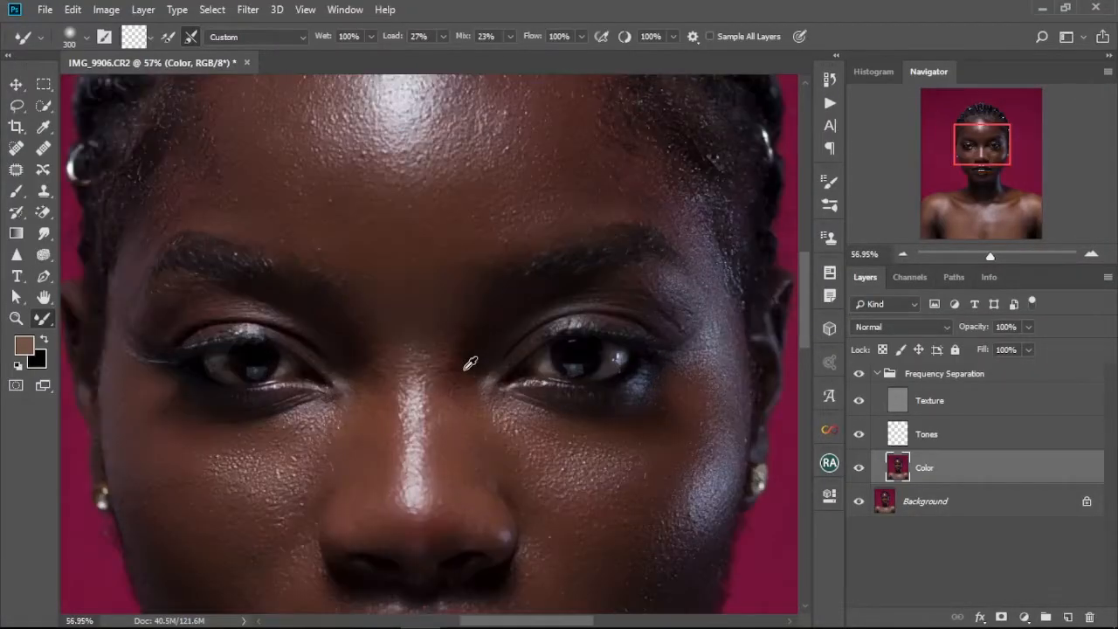
scroll(464, 370, "down", 5)
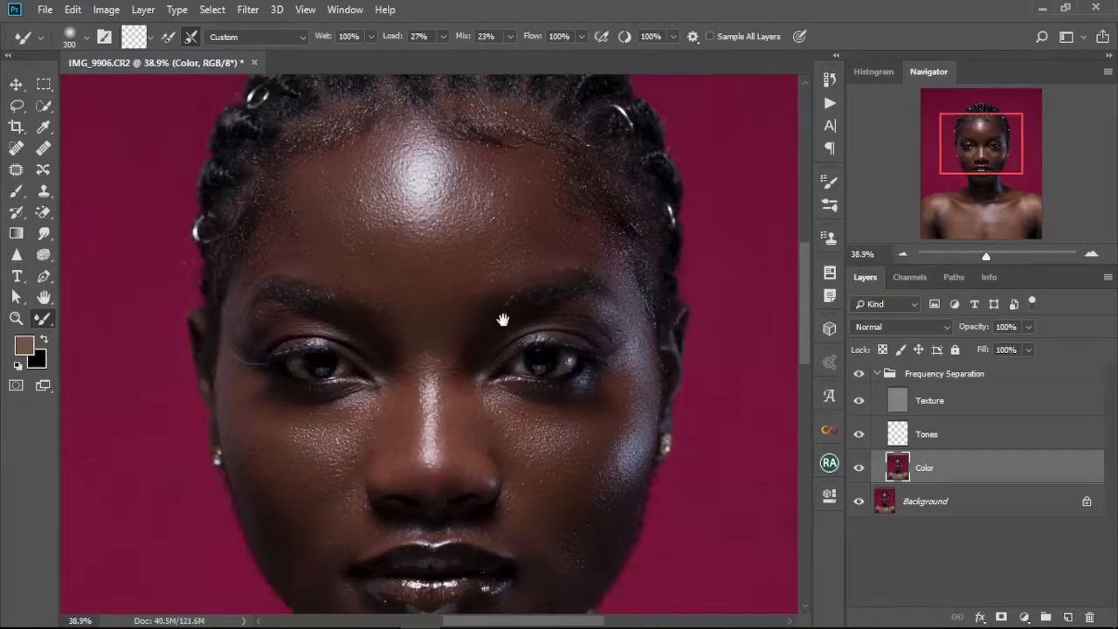
left_click_drag(507, 317, 502, 367)
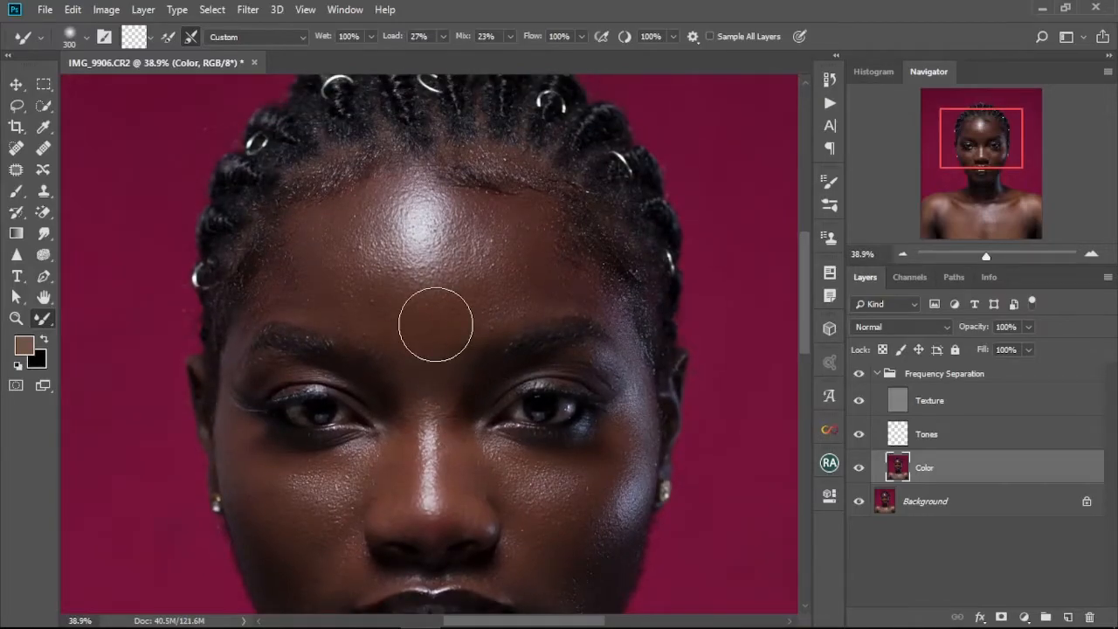
scroll(450, 319, "up", 3)
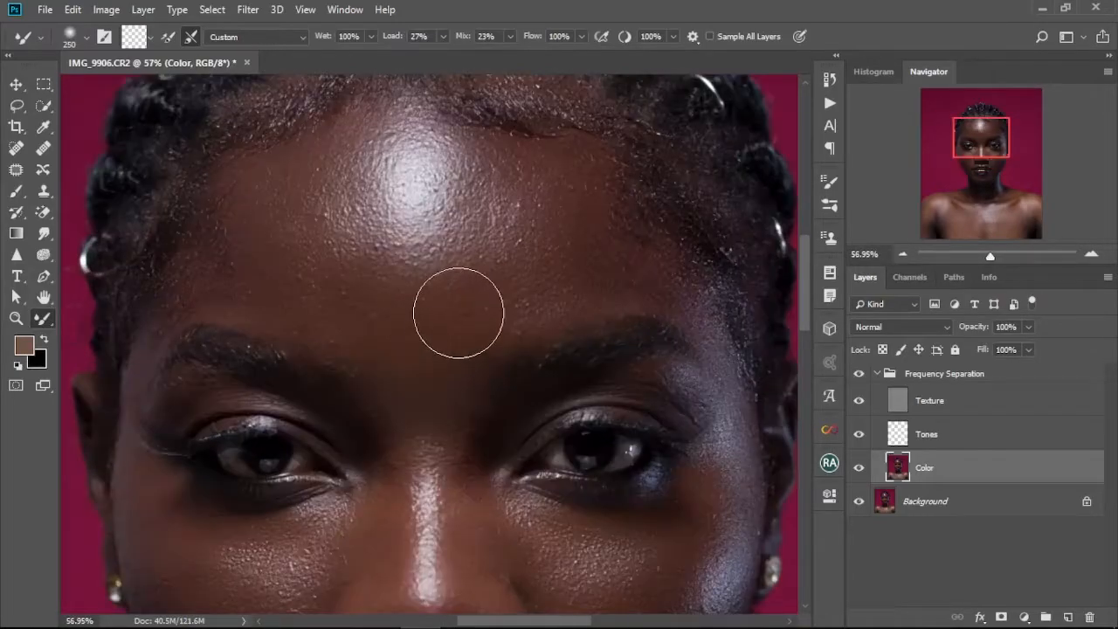
Smooth the forehead highlight with Mixer Brush strokes, resizing the brush between strokes.
key("bracketleft")
mouse_move(379, 269)
left_mouse_down()
mouse_move(370, 259)
mouse_move(355, 281)
left_mouse_up()
mouse_move(423, 332)
left_mouse_down()
mouse_move(375, 281)
mouse_move(404, 283)
mouse_move(360, 230)
mouse_move(361, 198)
mouse_move(381, 198)
mouse_move(353, 273)
mouse_move(341, 259)
mouse_move(403, 334)
mouse_move(375, 300)
mouse_move(440, 355)
mouse_move(369, 307)
mouse_move(465, 357)
mouse_move(387, 313)
mouse_move(412, 340)
mouse_move(520, 287)
mouse_move(451, 325)
mouse_move(529, 296)
mouse_move(522, 230)
mouse_move(544, 236)
mouse_move(529, 307)
mouse_move(566, 257)
mouse_move(542, 207)
mouse_move(552, 183)
mouse_move(517, 188)
mouse_move(559, 189)
mouse_move(368, 294)
mouse_move(389, 335)
mouse_move(375, 339)
mouse_move(358, 290)
mouse_move(358, 305)
mouse_move(433, 372)
mouse_move(369, 316)
mouse_move(449, 376)
mouse_move(422, 350)
mouse_move(517, 339)
mouse_move(439, 377)
mouse_move(494, 360)
mouse_move(531, 249)
mouse_move(554, 291)
mouse_move(524, 347)
mouse_move(550, 279)
mouse_move(535, 321)
mouse_move(466, 356)
mouse_move(542, 287)
mouse_move(407, 245)
left_mouse_up()
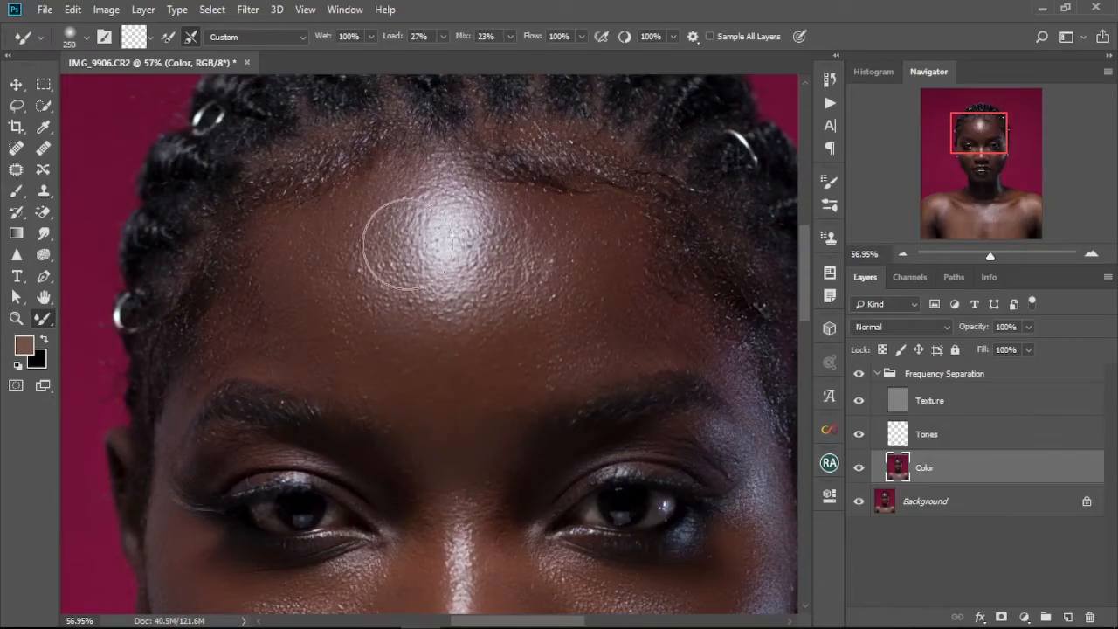
key("bracketleft")
key("bracketleft")
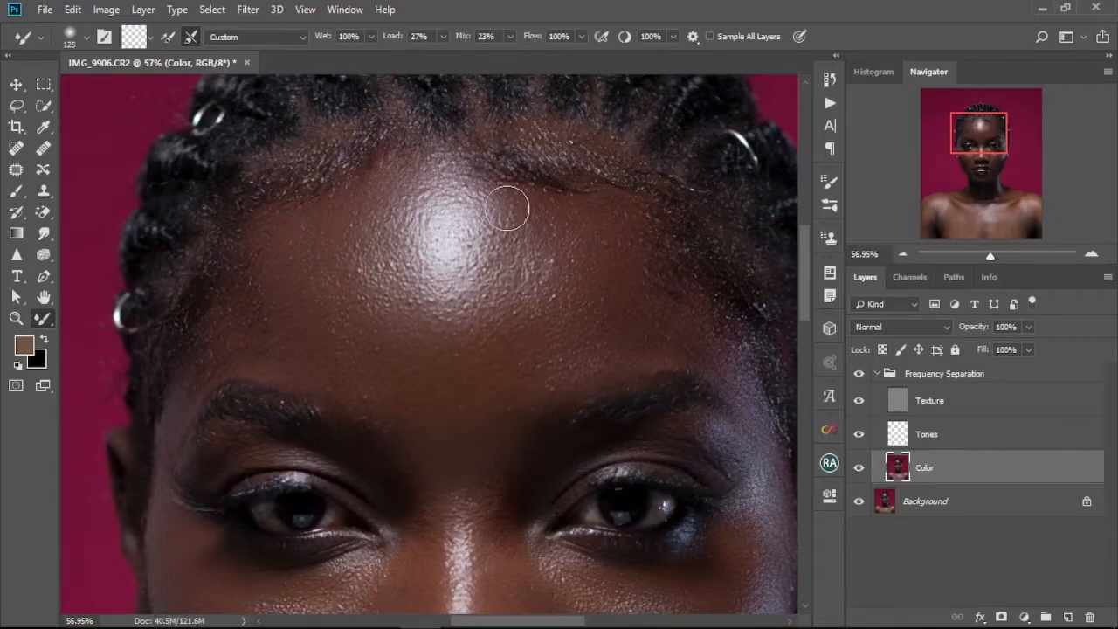
key("bracketright")
key("bracketright")
mouse_move(512, 202)
left_mouse_down()
mouse_move(507, 293)
mouse_move(503, 247)
mouse_move(456, 287)
mouse_move(441, 286)
mouse_move(466, 291)
mouse_move(414, 233)
left_mouse_up()
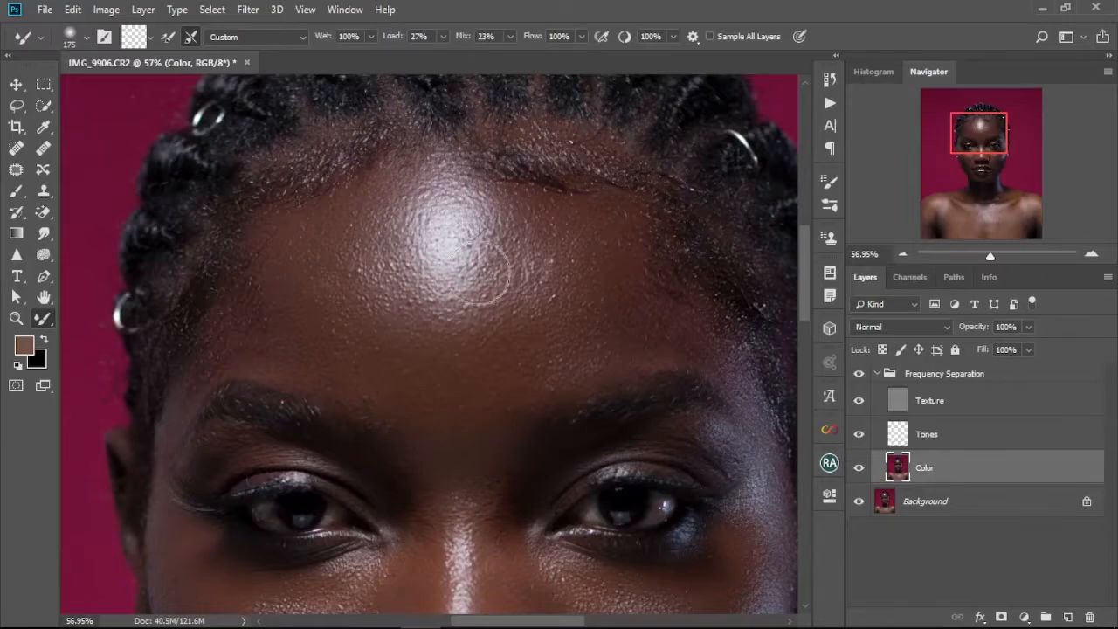
mouse_move(506, 221)
left_mouse_down()
mouse_move(510, 302)
mouse_move(455, 303)
left_mouse_up()
Continue brushing across the forehead and brow toward the right temple with a larger brush.
key("bracketright")
key("bracketright")
key("bracketright")
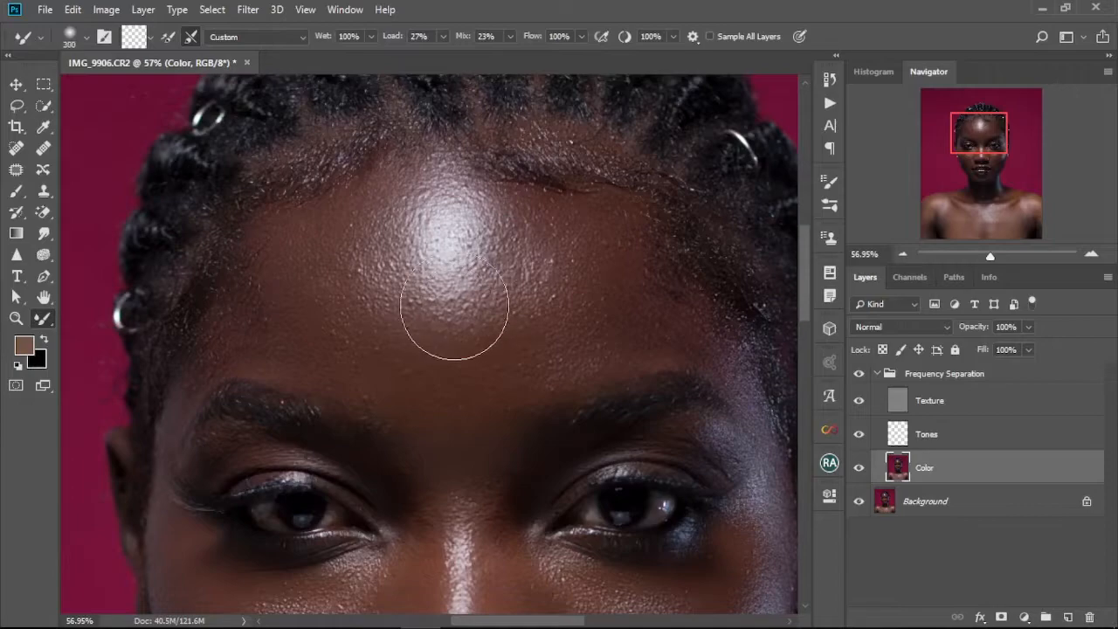
mouse_move(411, 307)
left_mouse_down()
mouse_move(566, 282)
mouse_move(564, 243)
mouse_move(528, 185)
mouse_move(551, 273)
mouse_move(575, 240)
mouse_move(564, 267)
mouse_move(609, 308)
mouse_move(581, 294)
mouse_move(561, 300)
mouse_move(567, 331)
mouse_move(463, 391)
mouse_move(530, 341)
mouse_move(484, 352)
mouse_move(497, 365)
mouse_move(467, 352)
mouse_move(368, 359)
mouse_move(403, 374)
mouse_move(479, 358)
mouse_move(547, 304)
mouse_move(553, 320)
mouse_move(567, 255)
mouse_move(631, 247)
mouse_move(570, 235)
mouse_move(544, 174)
mouse_move(585, 247)
mouse_move(475, 145)
mouse_move(575, 244)
mouse_move(602, 251)
mouse_move(590, 293)
mouse_move(418, 367)
mouse_move(387, 365)
mouse_move(308, 262)
mouse_move(327, 342)
mouse_move(320, 332)
mouse_move(419, 401)
mouse_move(383, 309)
mouse_move(384, 329)
mouse_move(440, 366)
mouse_move(498, 368)
mouse_move(525, 341)
mouse_move(566, 346)
mouse_move(594, 258)
mouse_move(485, 377)
mouse_move(481, 417)
mouse_move(527, 327)
mouse_move(526, 261)
mouse_move(476, 213)
mouse_move(463, 290)
left_mouse_up()
key("bracketleft")
key("bracketleft")
key("bracketleft")
key("bracketleft")
mouse_move(480, 418)
left_mouse_down()
mouse_move(482, 347)
mouse_move(467, 464)
mouse_move(465, 349)
mouse_move(470, 470)
mouse_move(475, 384)
mouse_move(484, 445)
mouse_move(487, 323)
mouse_move(465, 342)
mouse_move(525, 259)
mouse_move(477, 286)
mouse_move(448, 333)
mouse_move(632, 243)
mouse_move(559, 255)
mouse_move(679, 242)
mouse_move(607, 234)
mouse_move(679, 242)
mouse_move(645, 258)
left_mouse_up()
key("bracketright")
key("bracketright")
key("bracketright")
mouse_move(691, 202)
left_mouse_down()
mouse_move(563, 191)
mouse_move(558, 208)
mouse_move(532, 206)
mouse_move(523, 235)
mouse_move(597, 223)
mouse_move(646, 183)
mouse_move(679, 234)
mouse_move(455, 283)
mouse_move(349, 340)
mouse_move(335, 221)
mouse_move(261, 187)
mouse_move(291, 215)
mouse_move(195, 191)
mouse_move(247, 202)
mouse_move(160, 215)
mouse_move(253, 178)
mouse_move(201, 184)
mouse_move(376, 275)
left_mouse_up()
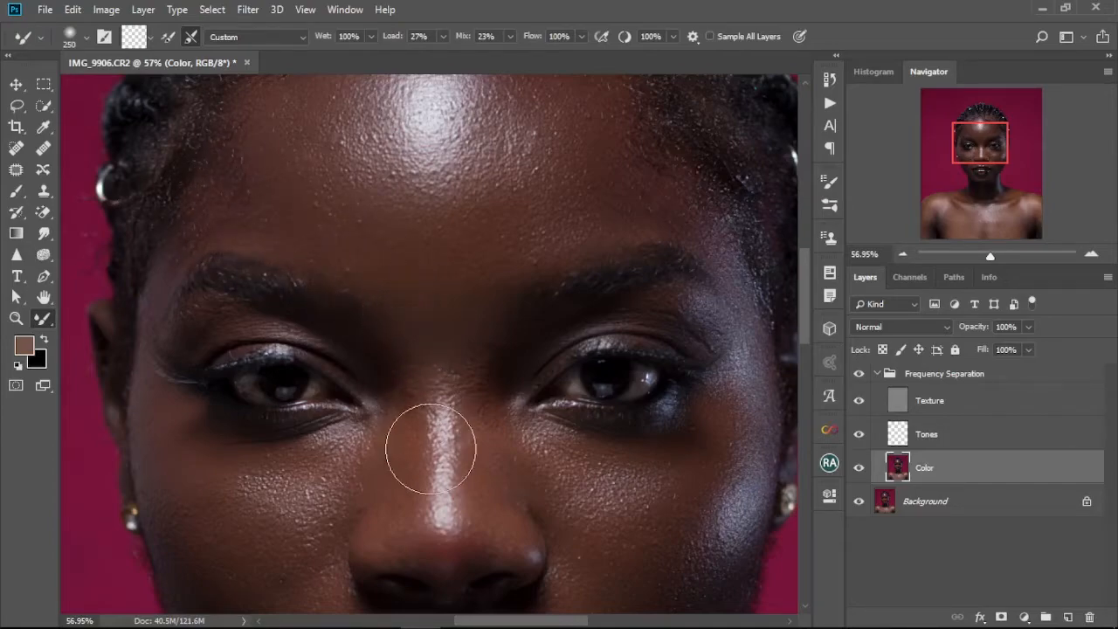
Shrink the brush to 125 and smooth the bridge of the nose.
key("bracketleft")
key("bracketleft")
key("bracketleft")
key("bracketleft")
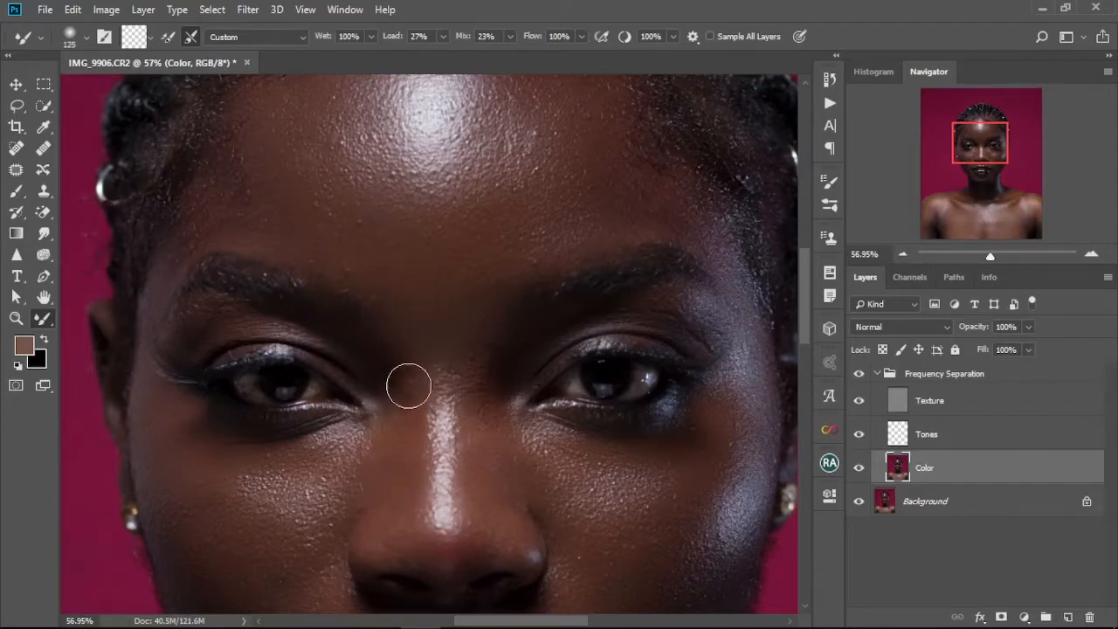
left_click_drag(482, 398, 481, 462)
left_click_drag(507, 424, 483, 434)
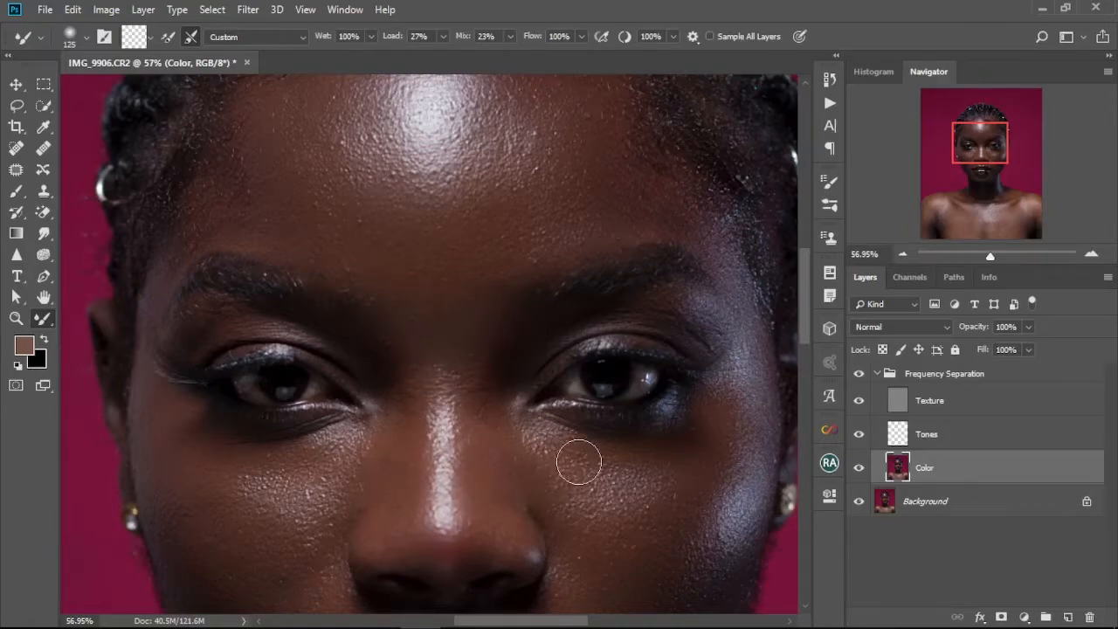
Resize the brush repeatedly while smoothing the cheeks and under-eye areas.
key("bracketright")
key("bracketright")
key("bracketright")
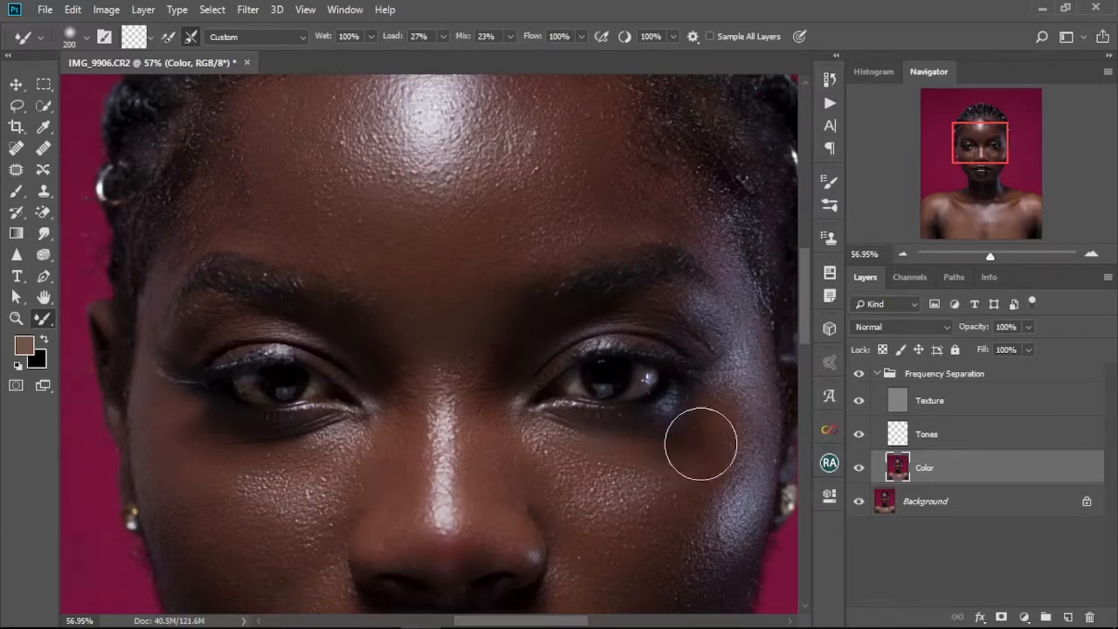
key("bracketleft")
key("bracketleft")
key("bracketleft")
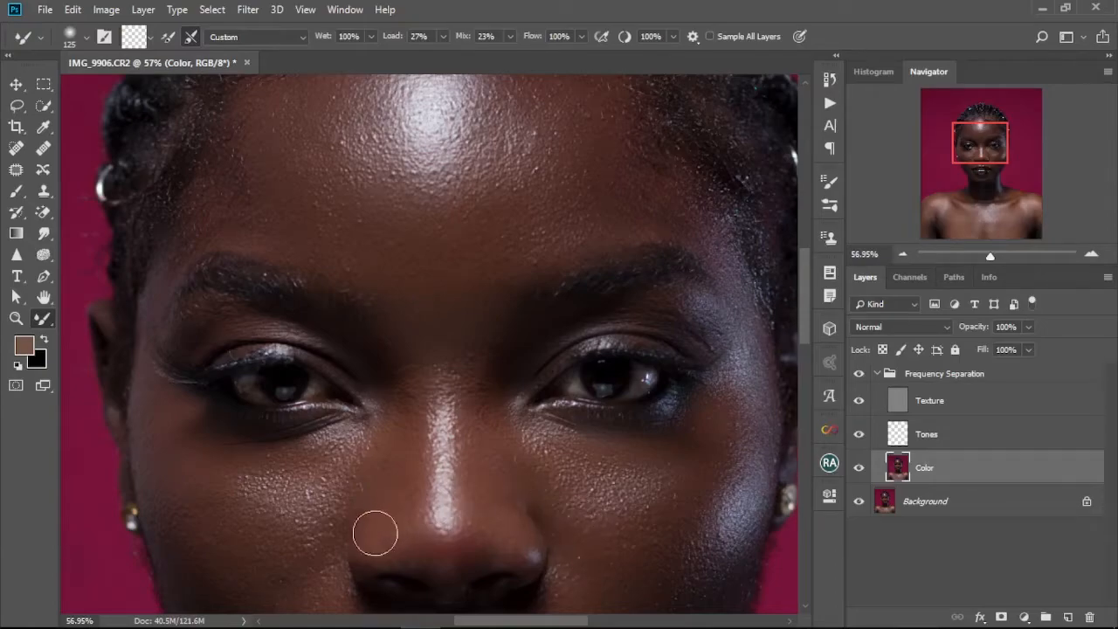
key("bracketright")
key("bracketright")
key("bracketright")
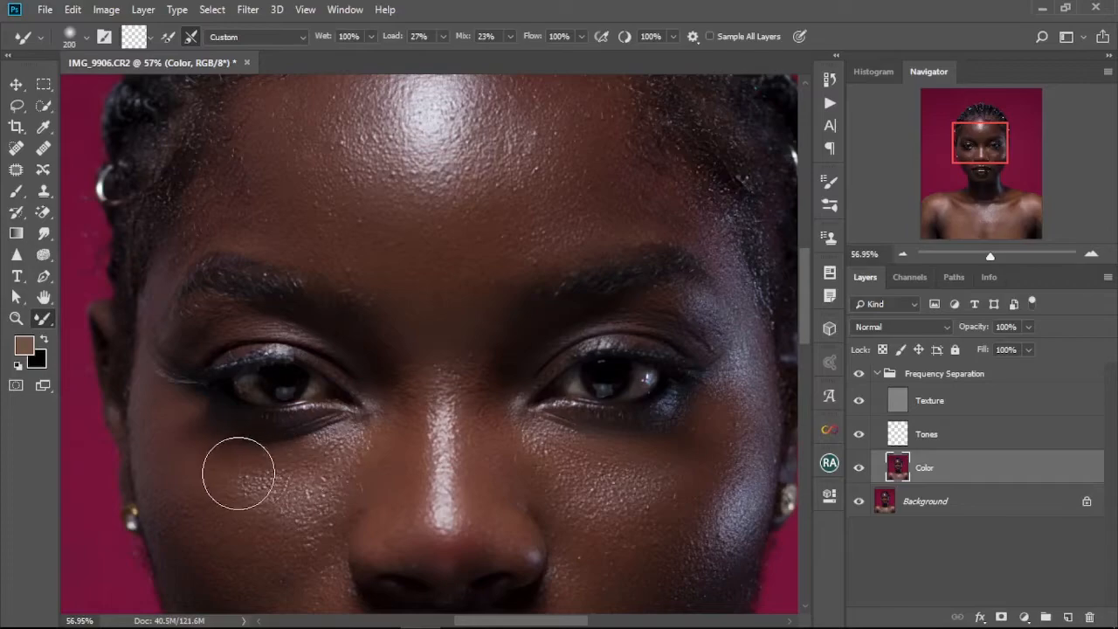
key("bracketleft")
key("bracketleft")
key("bracketleft")
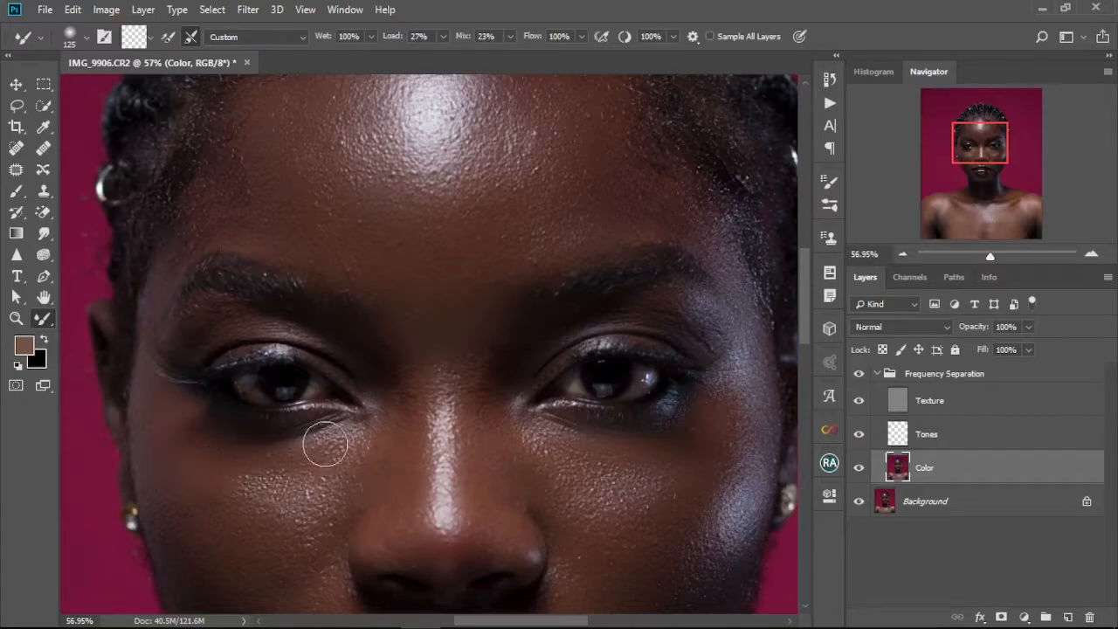
key("bracketright")
key("bracketright")
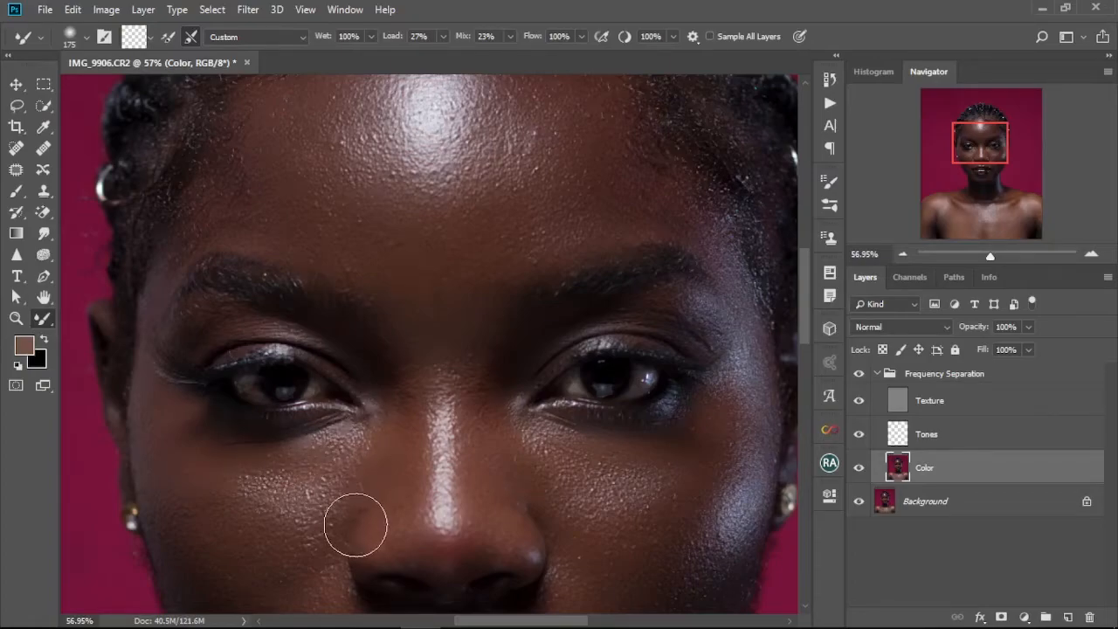
Resize the brush and touch up the right side of the forehead.
scroll(376, 486, "down", 2)
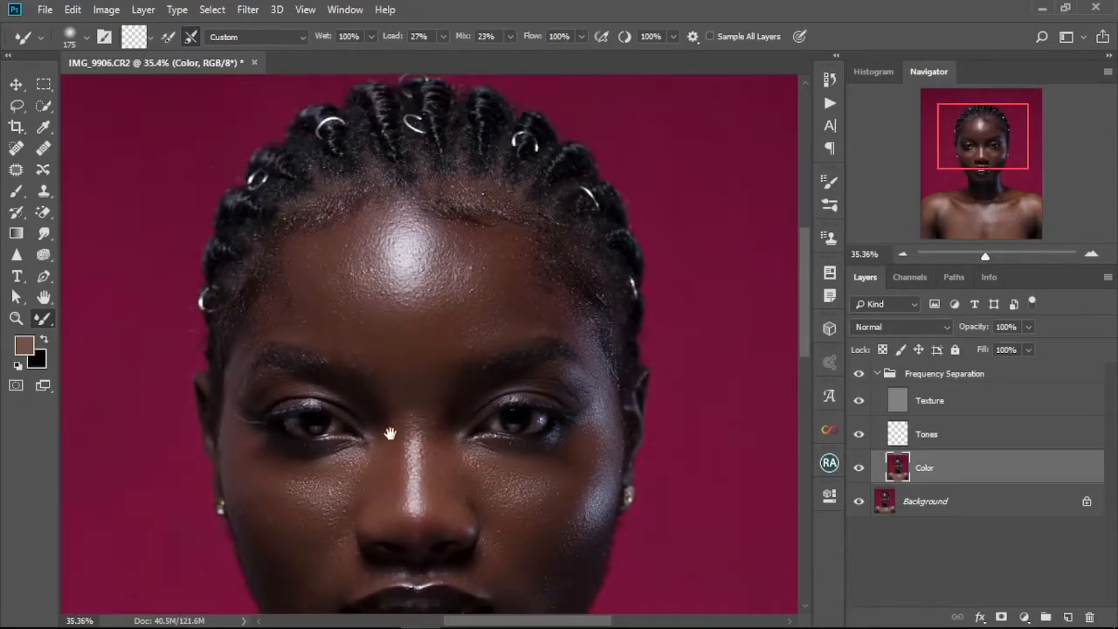
scroll(365, 482, "down", 3)
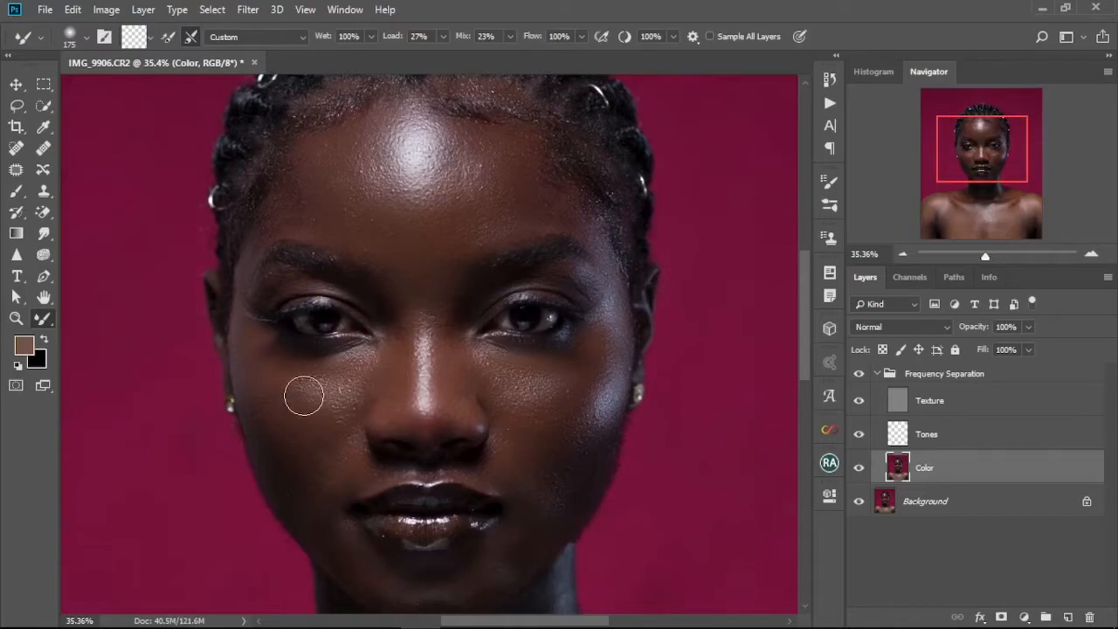
key("bracketright")
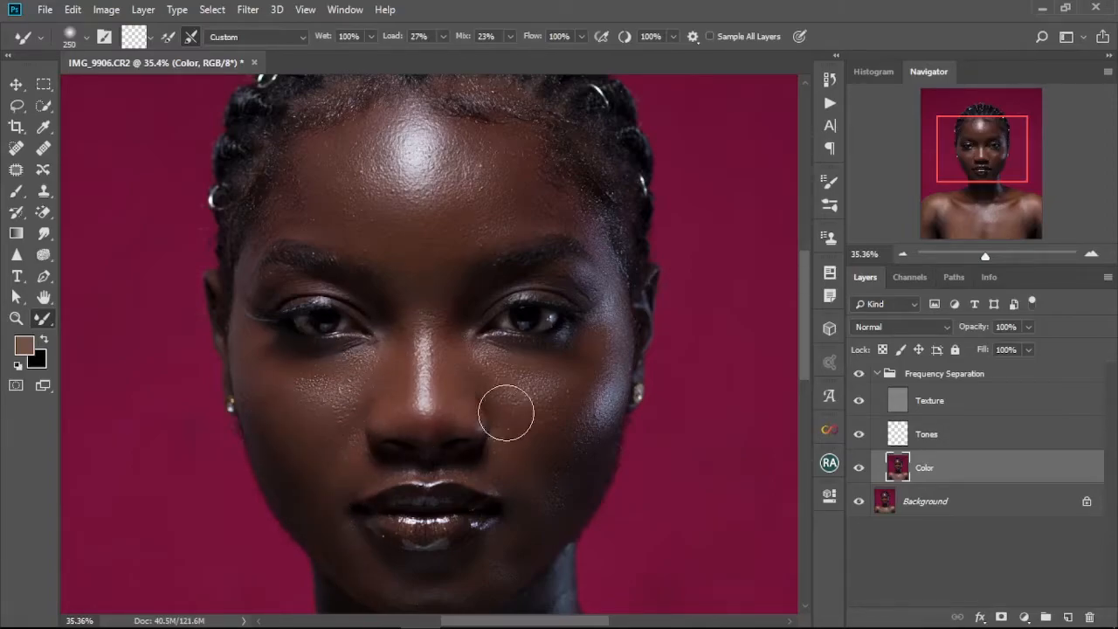
key("bracketleft")
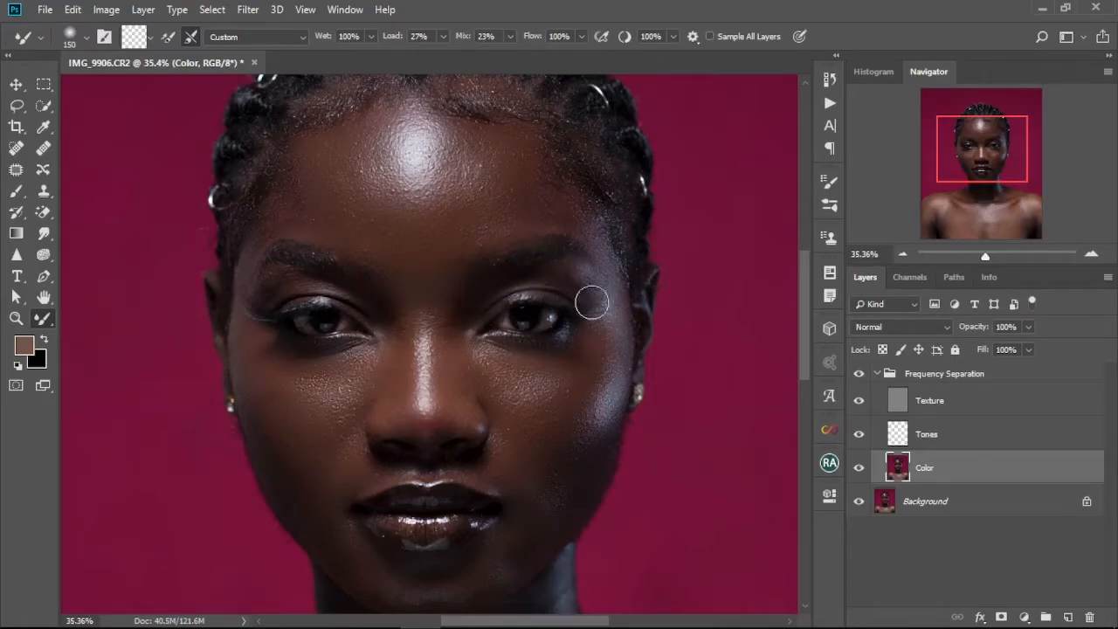
key("bracketright")
key("bracketright")
mouse_move(550, 176)
left_mouse_down()
mouse_move(551, 157)
mouse_move(592, 200)
mouse_move(544, 185)
mouse_move(541, 173)
left_mouse_up()
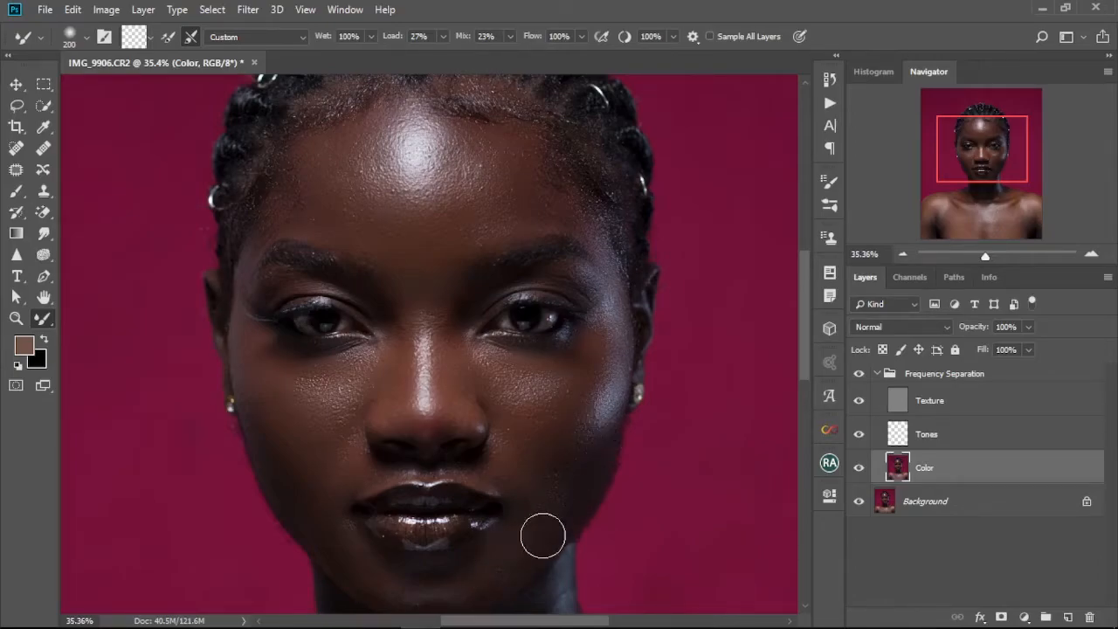
scroll(524, 524, "down", 5)
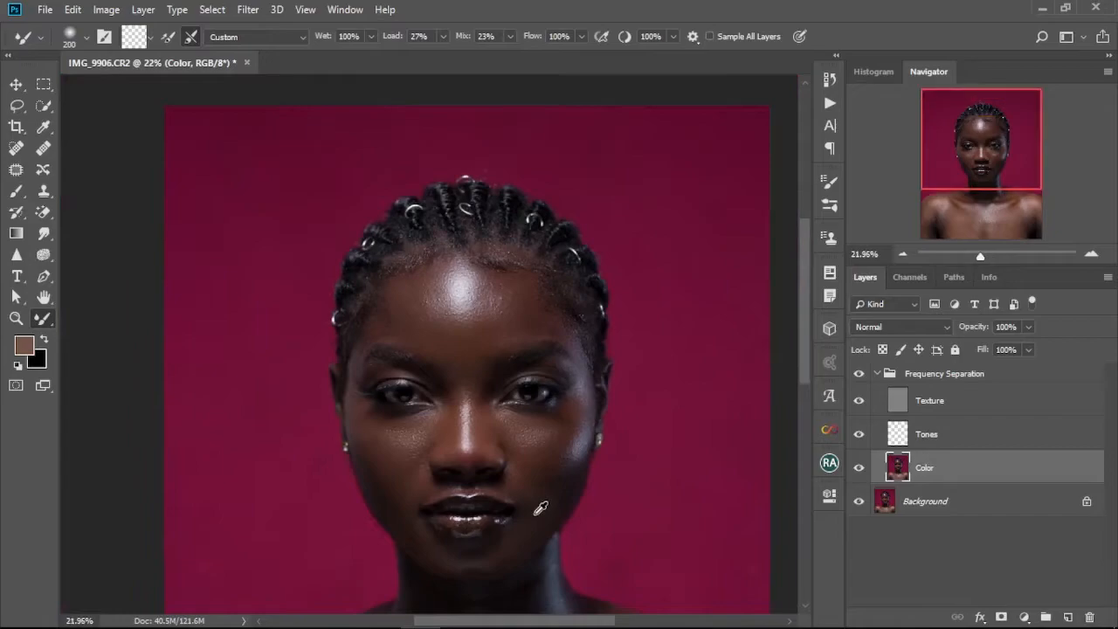
scroll(501, 514, "up", 3)
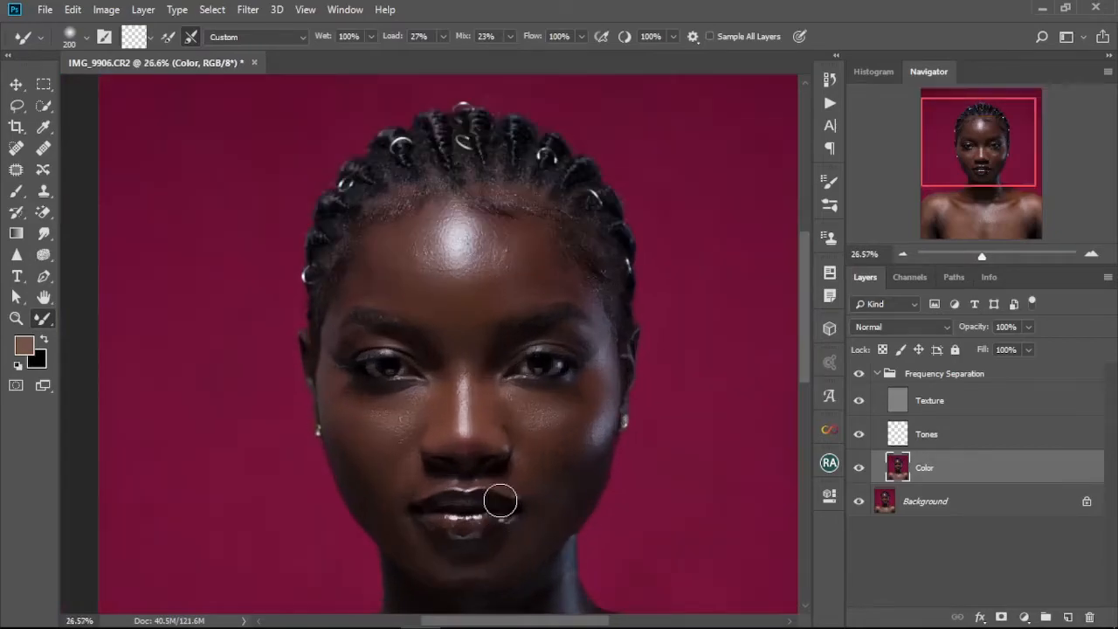
Toggle the Frequency Separation group's visibility to compare the retouch with the original.
left_click(863, 374)
left_click(863, 374)
left_click(863, 374)
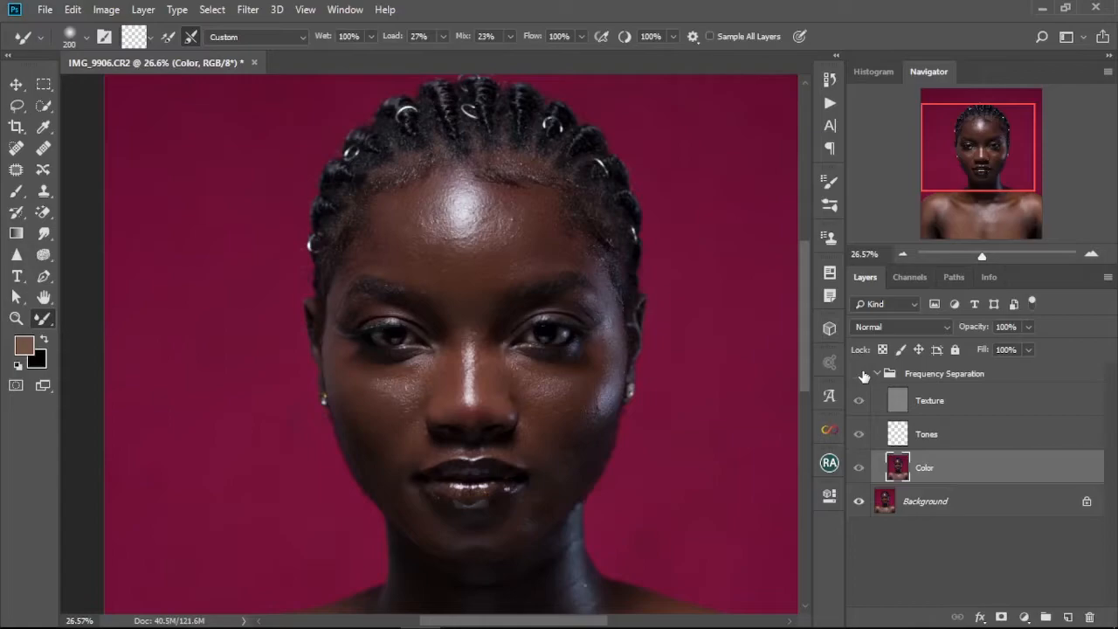
left_click(863, 374)
scroll(442, 507, "up", 8)
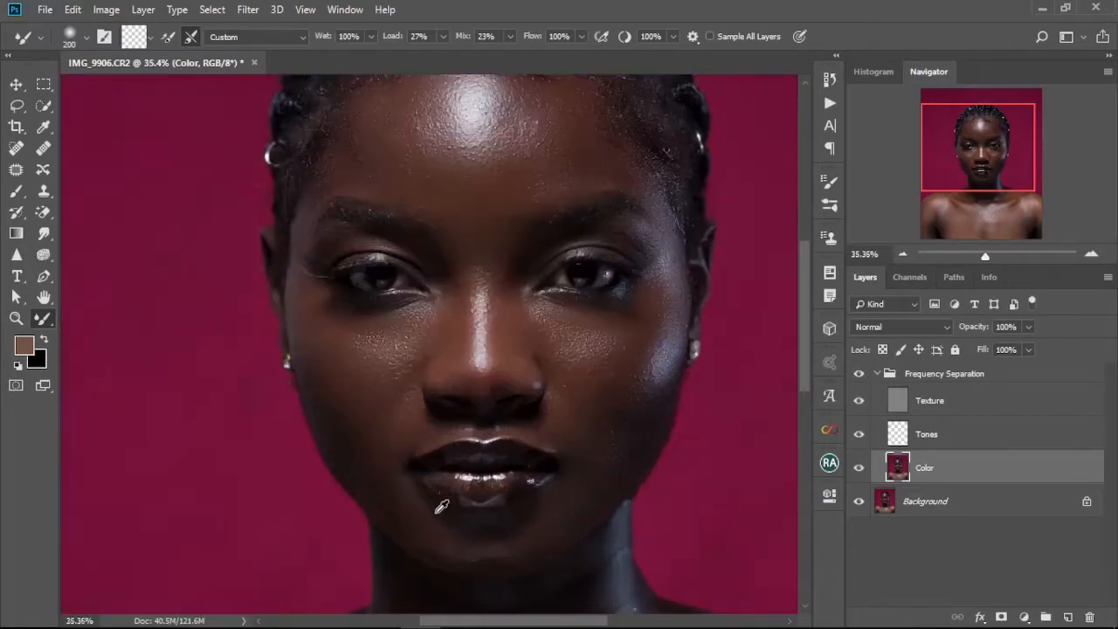
Resize the Mixer Brush between 125 and 250 while working around the chin and jaw.
left_click_drag(501, 491, 467, 364)
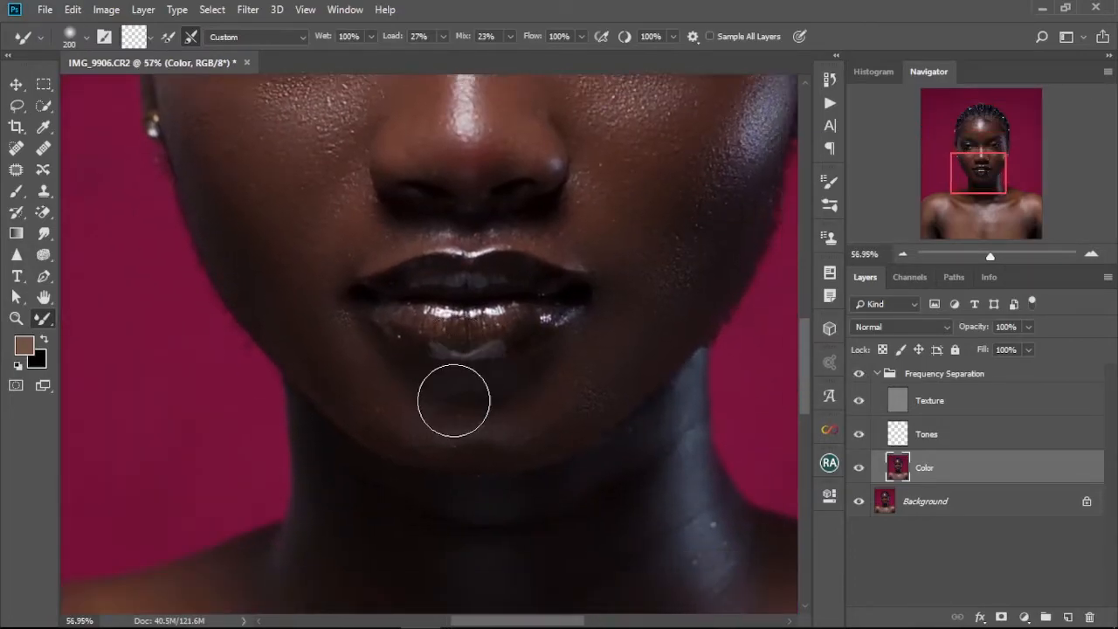
key("bracketleft")
key("bracketleft")
key("bracketleft")
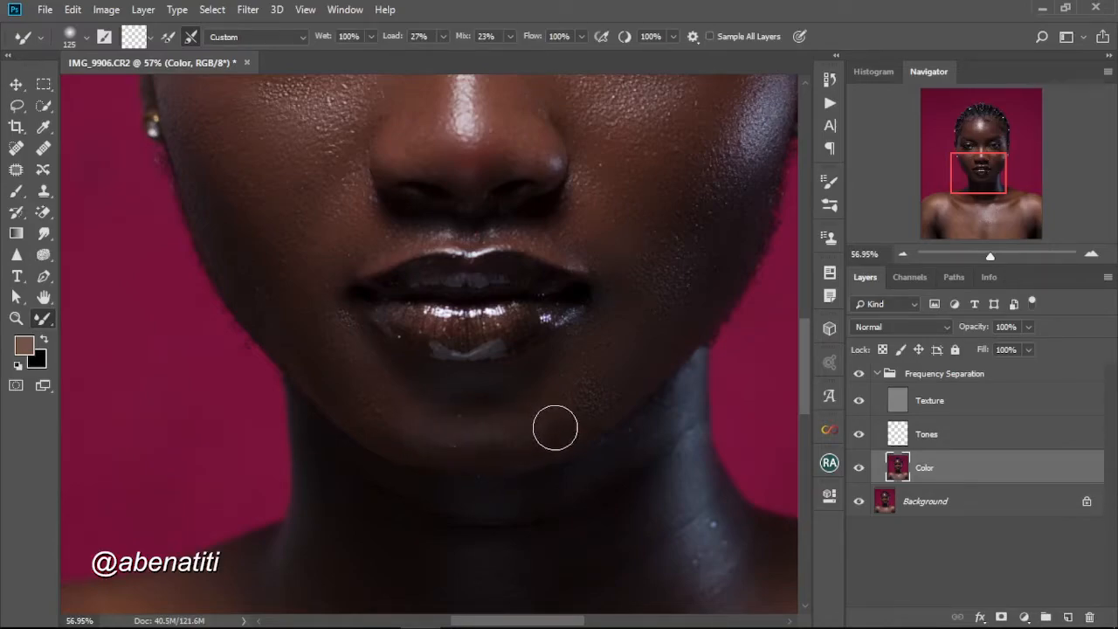
key("bracketright")
key("bracketright")
key("bracketright")
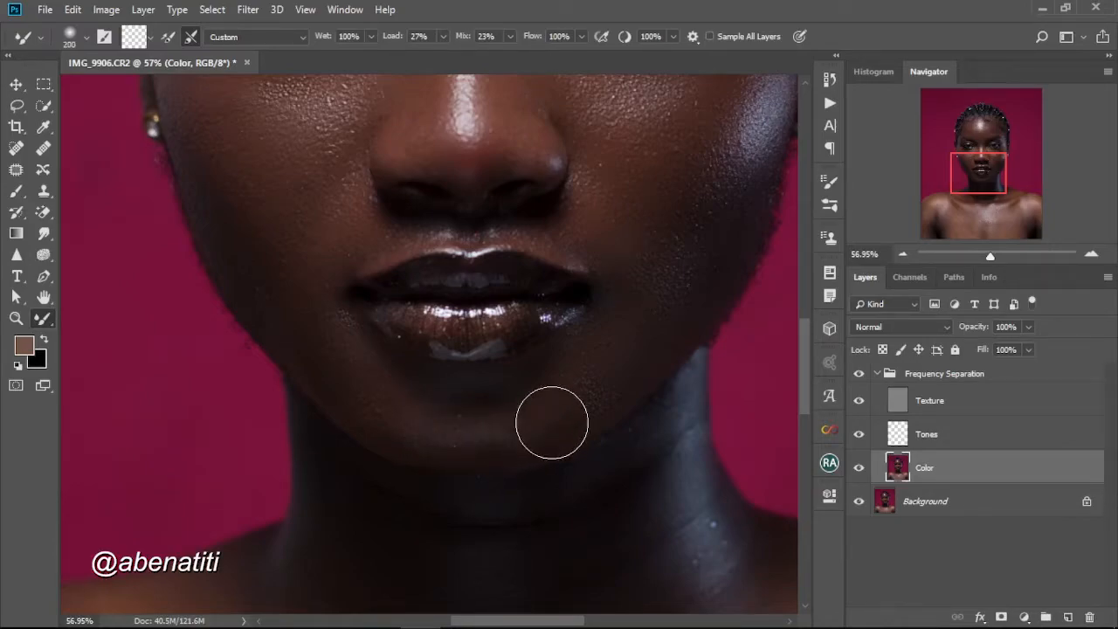
key("bracketleft")
key("bracketleft")
key("bracketleft")
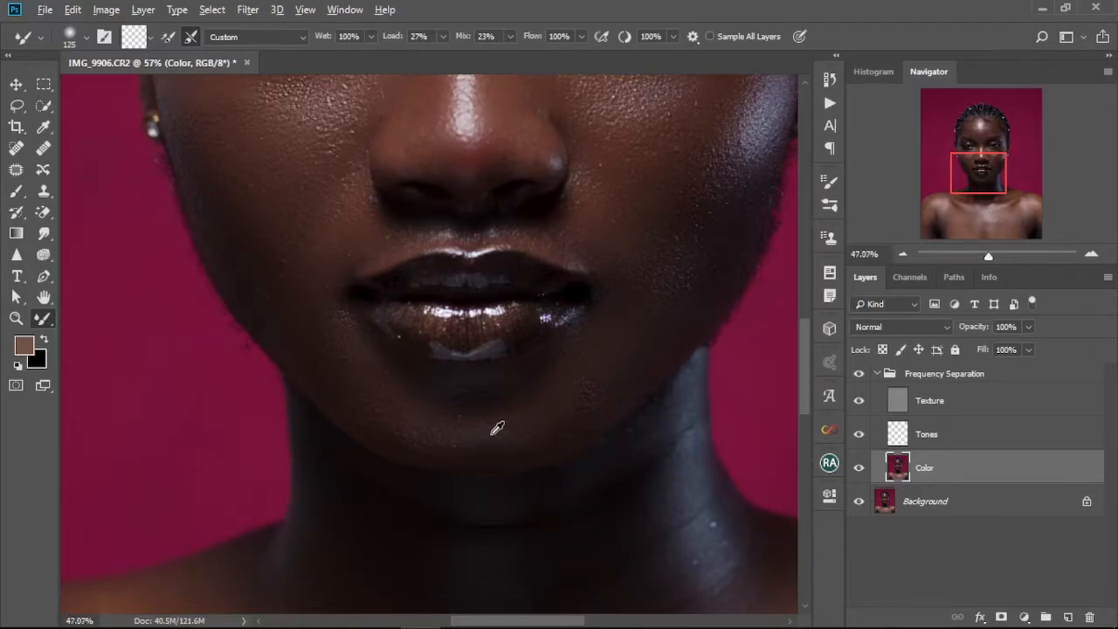
scroll(497, 428, "down", 5)
scroll(497, 428, "down", 2)
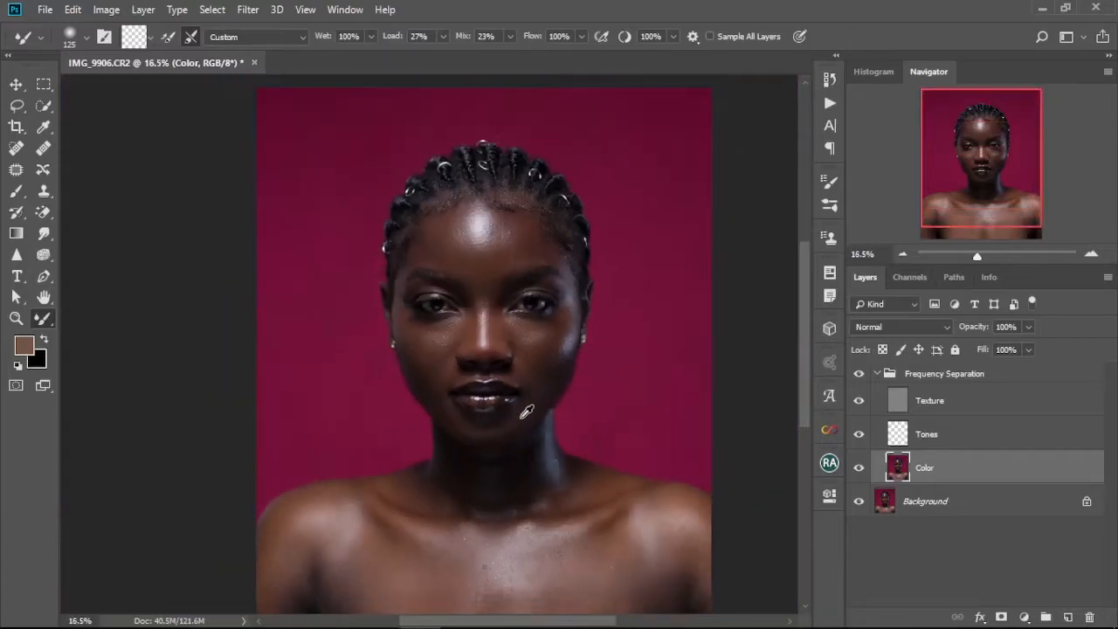
scroll(516, 419, "up", 4)
key("bracketright")
key("bracketright")
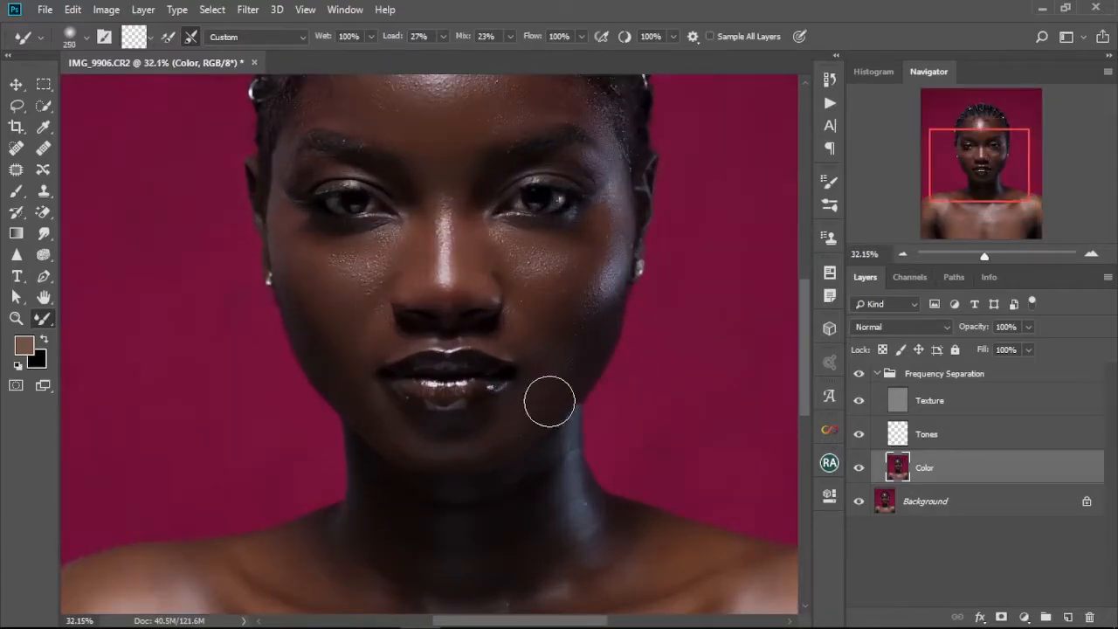
key("bracketright")
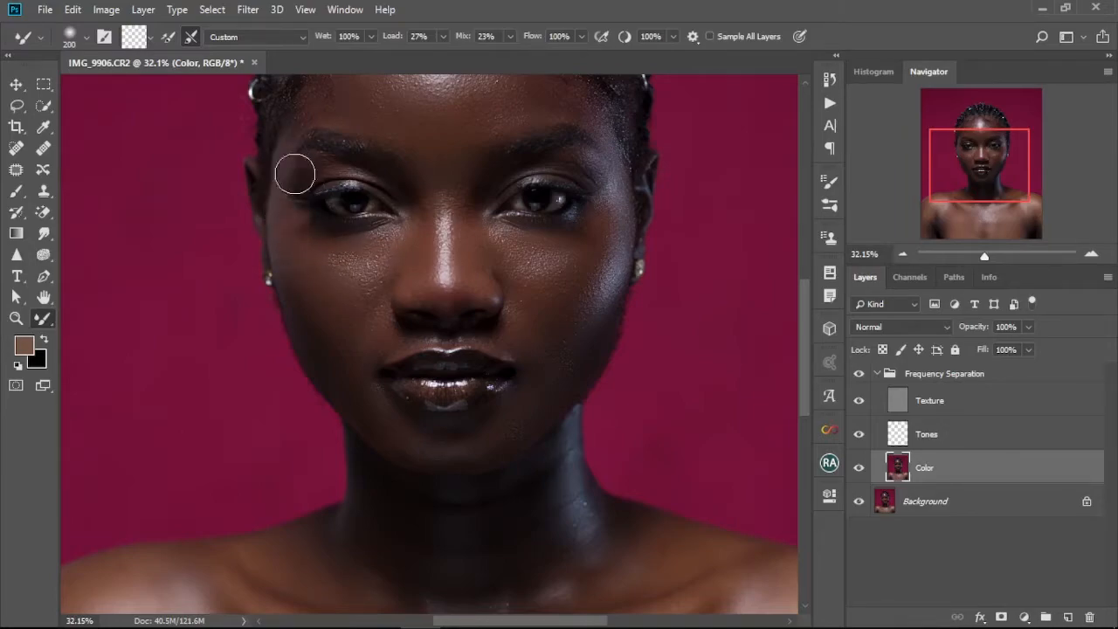
Enlarge the brush and smooth the forehead and the area between the brows with broad strokes.
scroll(483, 325, "down", 4)
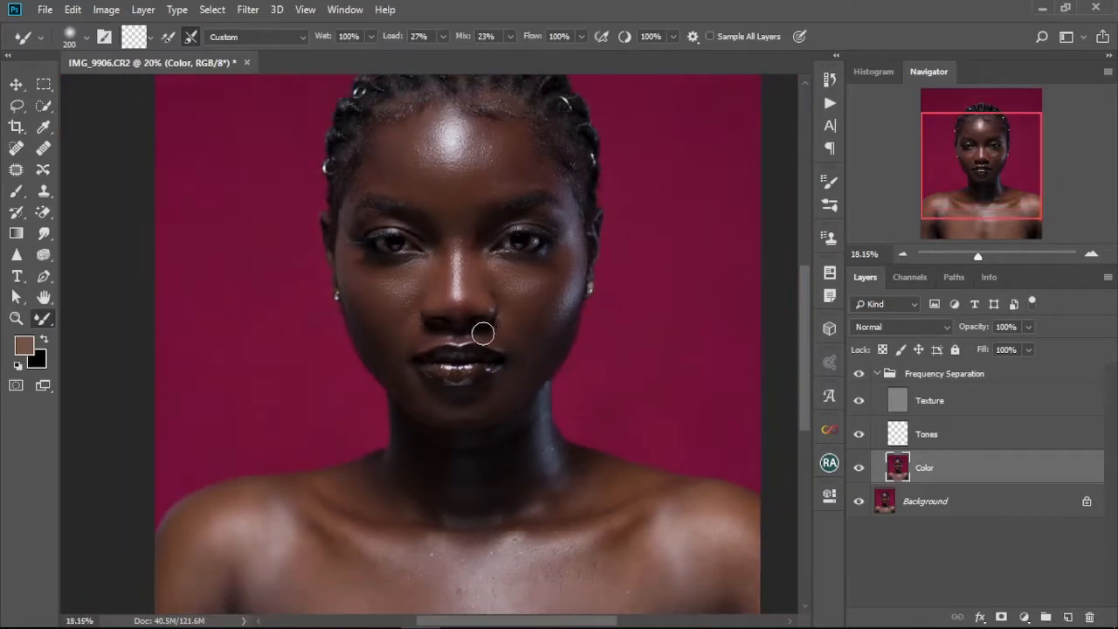
scroll(483, 322, "up", 4)
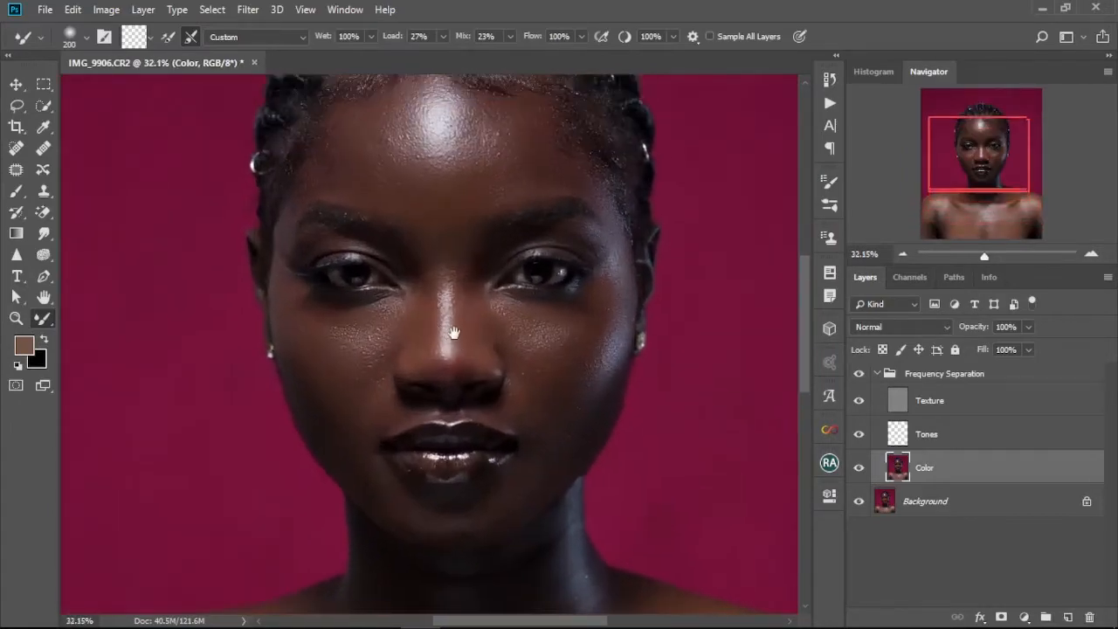
left_click_drag(447, 306, 473, 393)
key("bracketright")
key("bracketright")
key("bracketright")
key("bracketright")
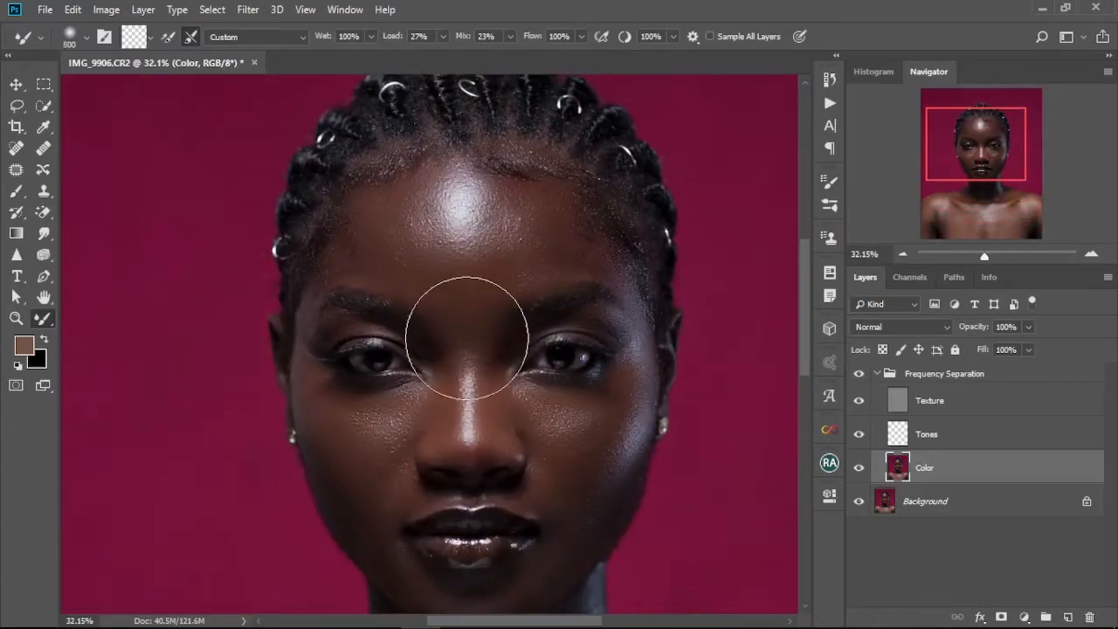
scroll(442, 396, "down", 2)
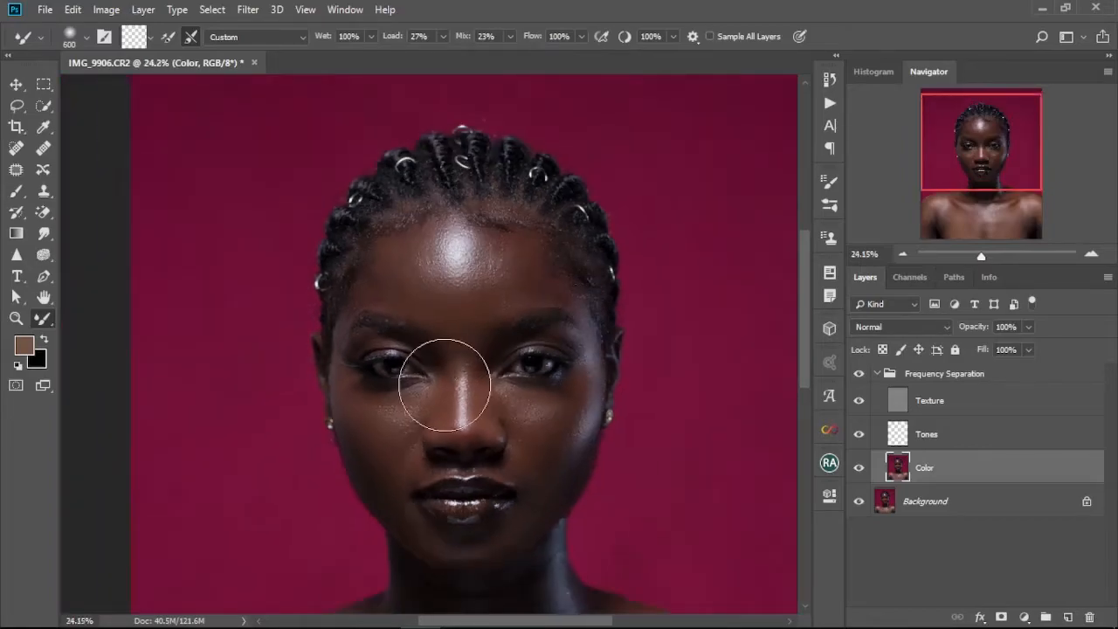
mouse_move(487, 396)
left_mouse_down()
mouse_move(429, 330)
mouse_move(447, 360)
left_mouse_up()
mouse_move(430, 286)
left_mouse_down()
mouse_move(444, 357)
mouse_move(423, 309)
left_mouse_up()
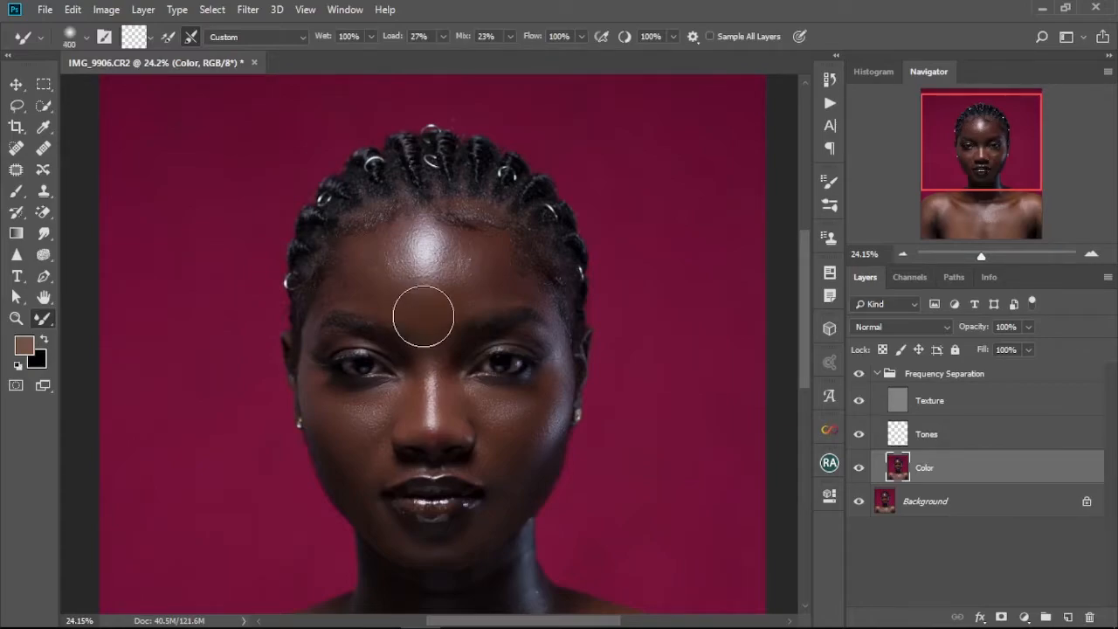
key("bracketright")
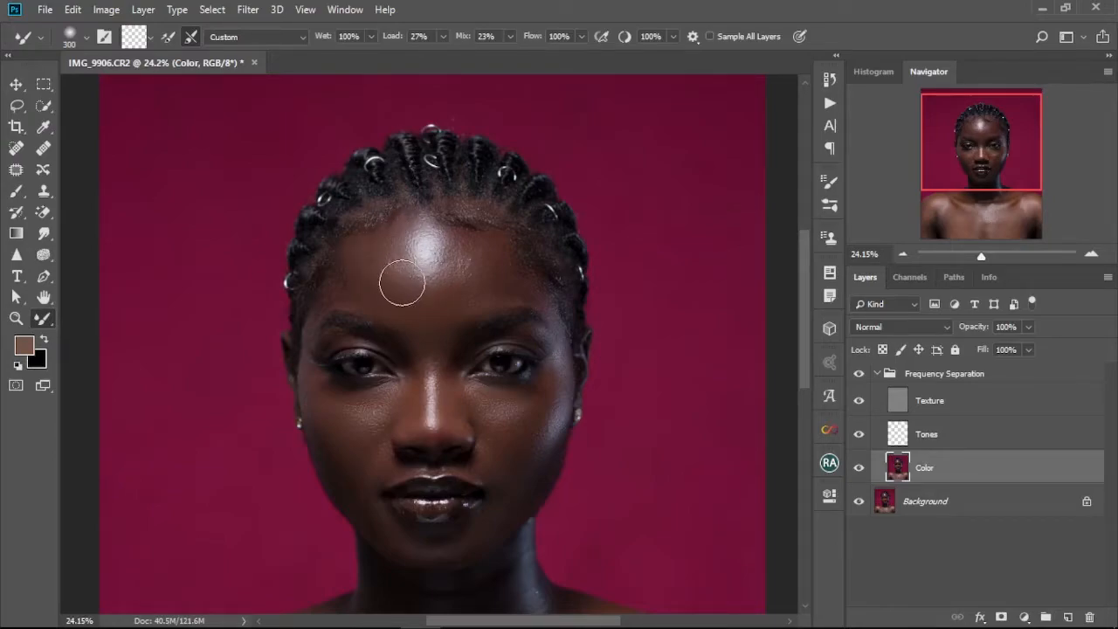
mouse_move(428, 283)
left_mouse_down()
mouse_move(476, 248)
mouse_move(473, 272)
mouse_move(427, 298)
mouse_move(485, 264)
mouse_move(462, 290)
mouse_move(437, 295)
mouse_move(469, 272)
mouse_move(479, 232)
mouse_move(457, 285)
mouse_move(466, 232)
mouse_move(475, 259)
mouse_move(479, 252)
mouse_move(430, 293)
mouse_move(460, 281)
mouse_move(452, 271)
mouse_move(467, 274)
mouse_move(473, 242)
mouse_move(483, 287)
mouse_move(474, 298)
mouse_move(475, 235)
mouse_move(493, 279)
mouse_move(531, 293)
mouse_move(513, 258)
mouse_move(539, 292)
mouse_move(426, 302)
mouse_move(397, 288)
left_mouse_up()
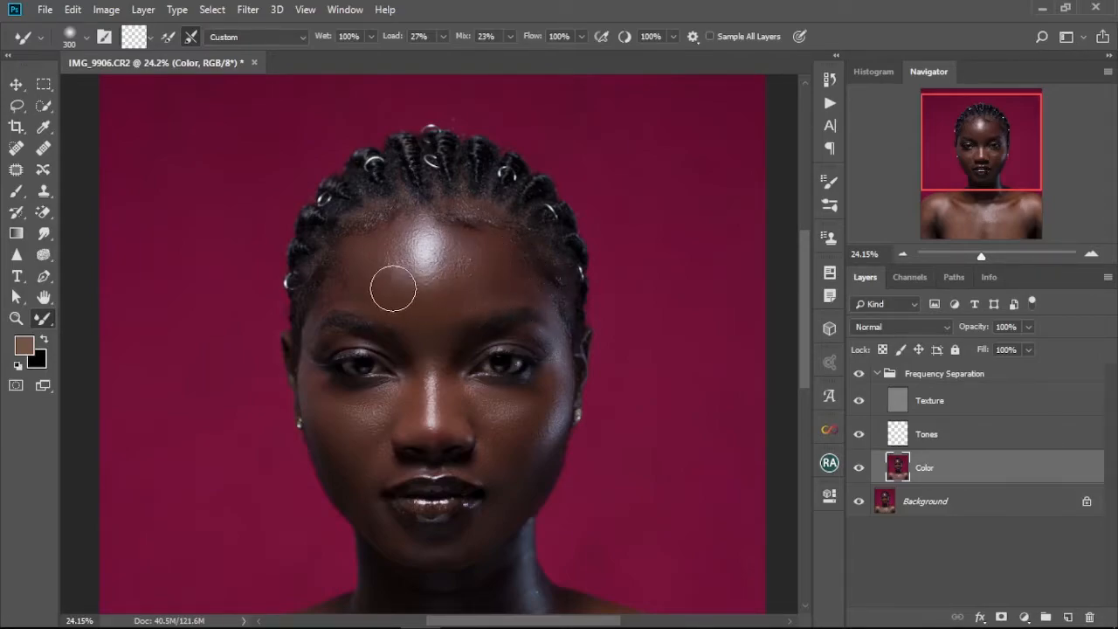
mouse_move(382, 242)
left_mouse_down()
mouse_move(381, 293)
mouse_move(369, 257)
mouse_move(399, 307)
mouse_move(371, 286)
mouse_move(438, 328)
mouse_move(394, 292)
mouse_move(451, 301)
left_mouse_up()
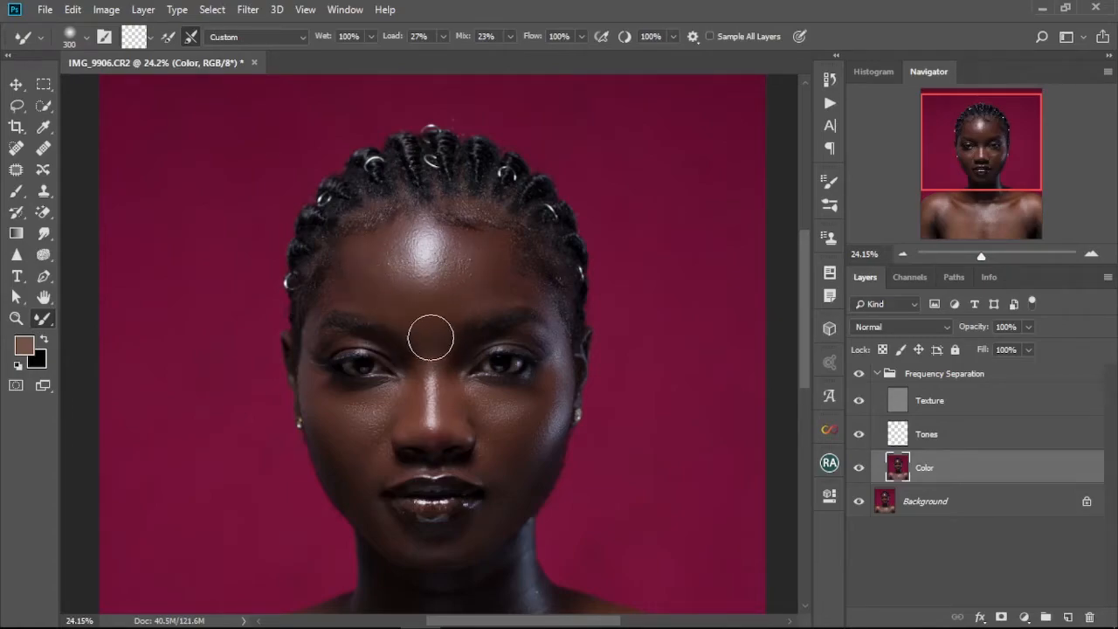
Set the brush to 200 and smooth the sides of the neck and the base of the throat.
scroll(467, 383, "down", 2)
scroll(490, 397, "up", 1)
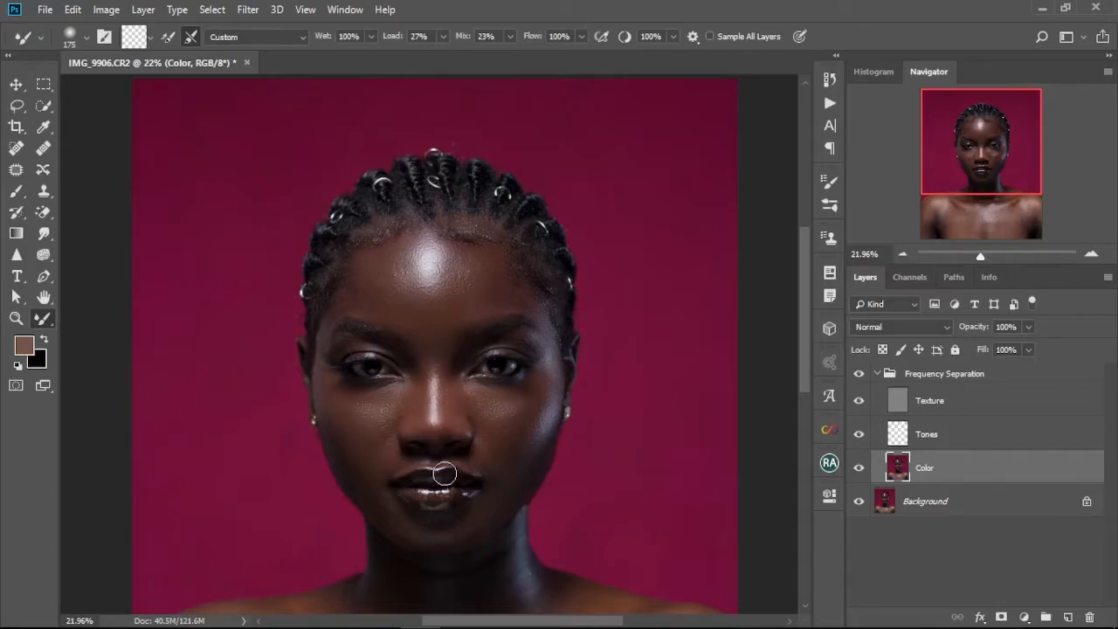
scroll(463, 487, "up", 5)
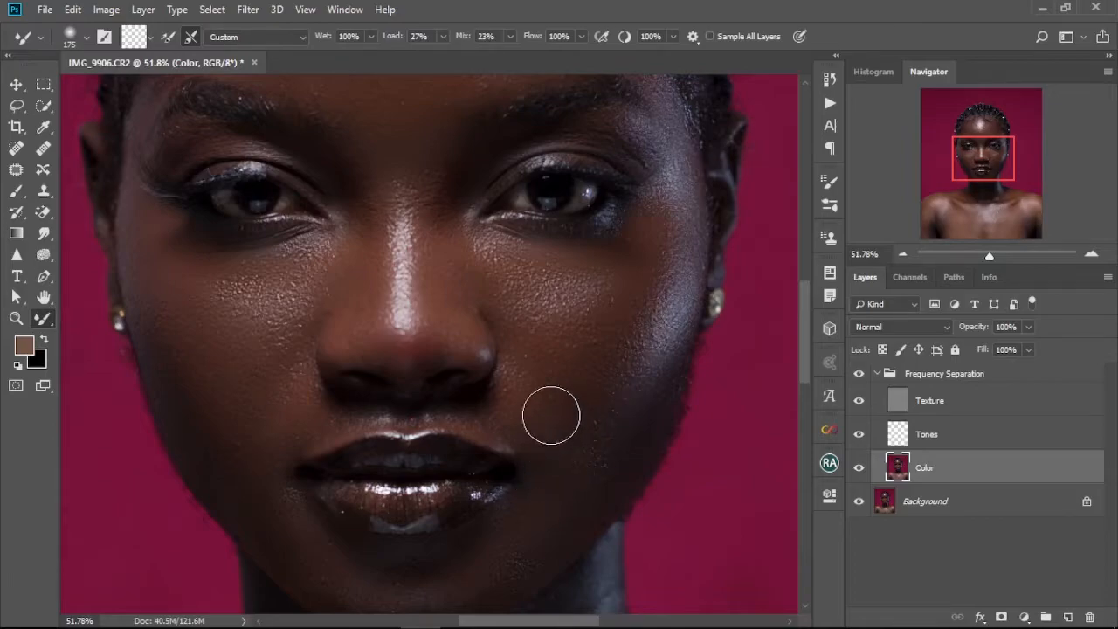
left_click_drag(511, 466, 553, 300)
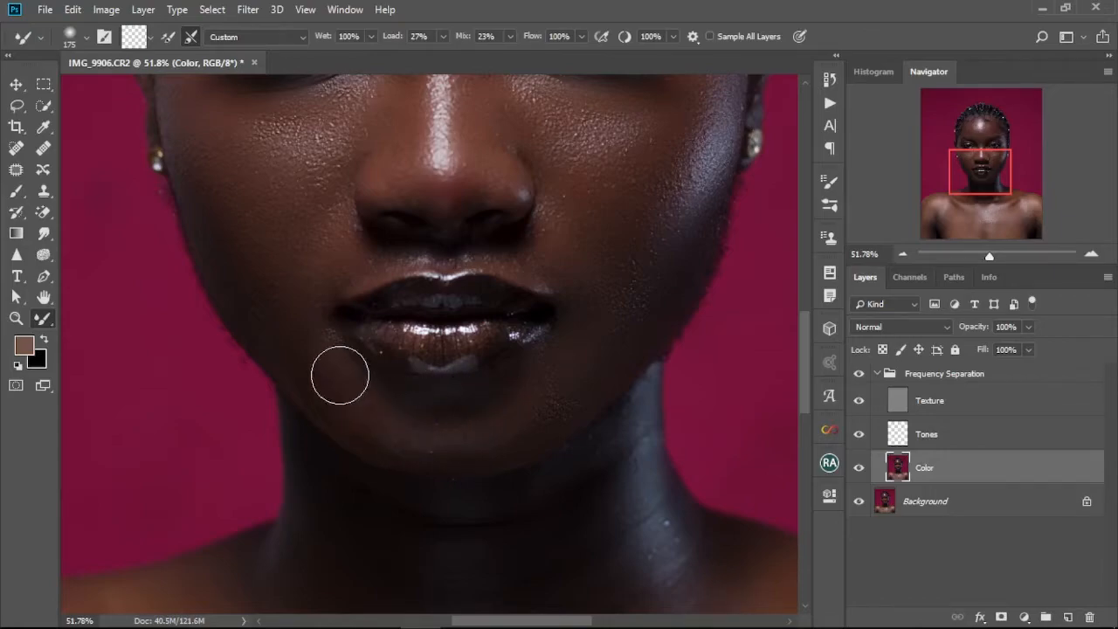
left_click_drag(451, 482, 536, 305)
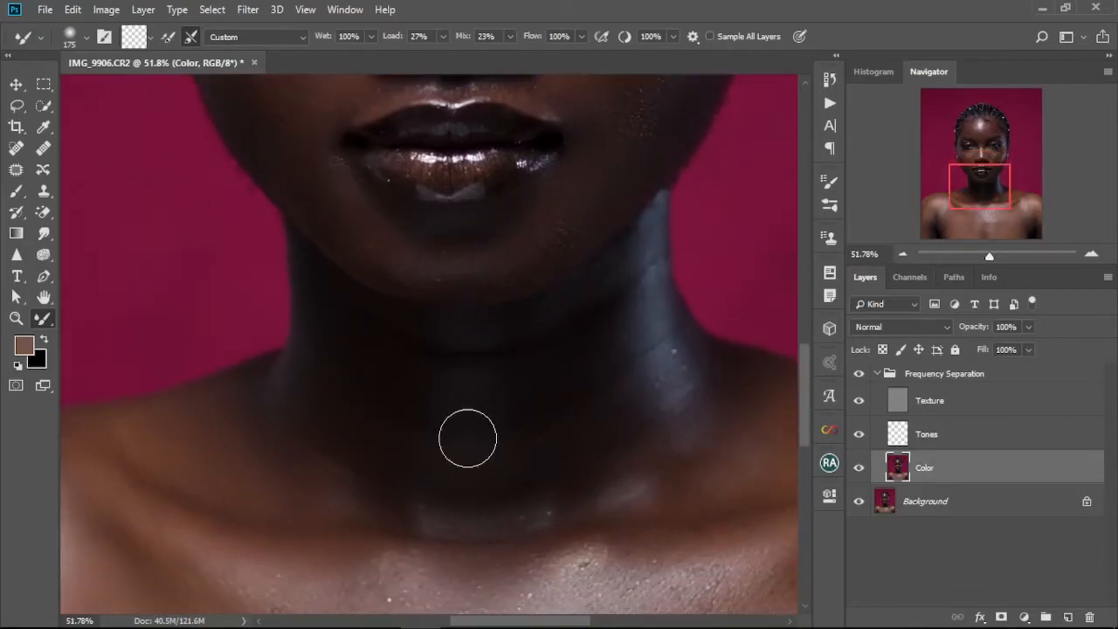
key("bracketright")
key("bracketright")
key("bracketright")
key("bracketright")
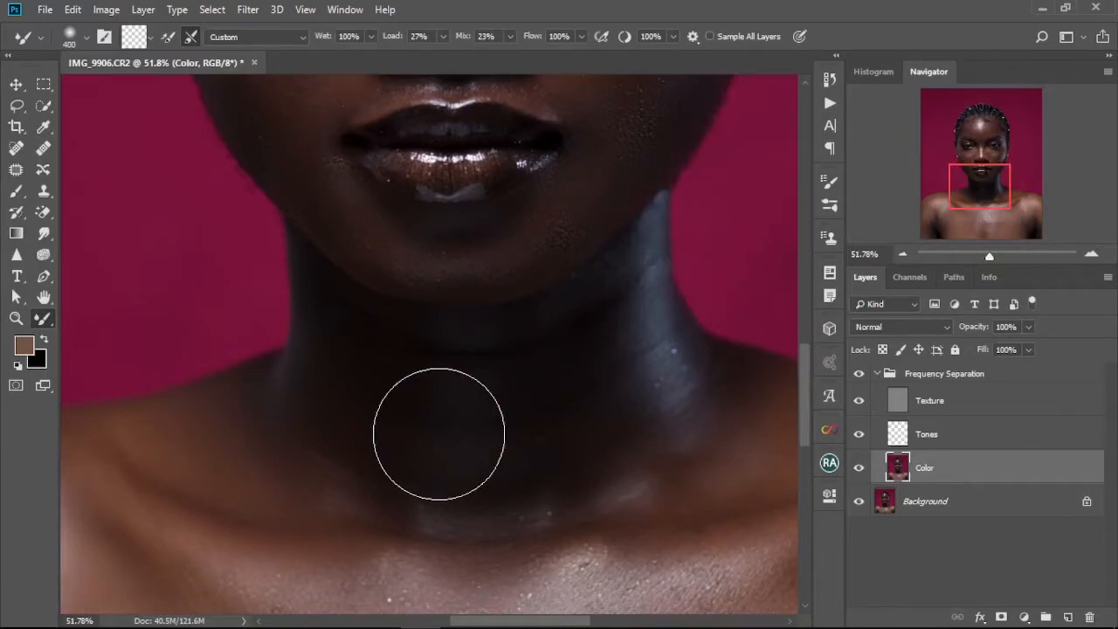
key("bracketleft")
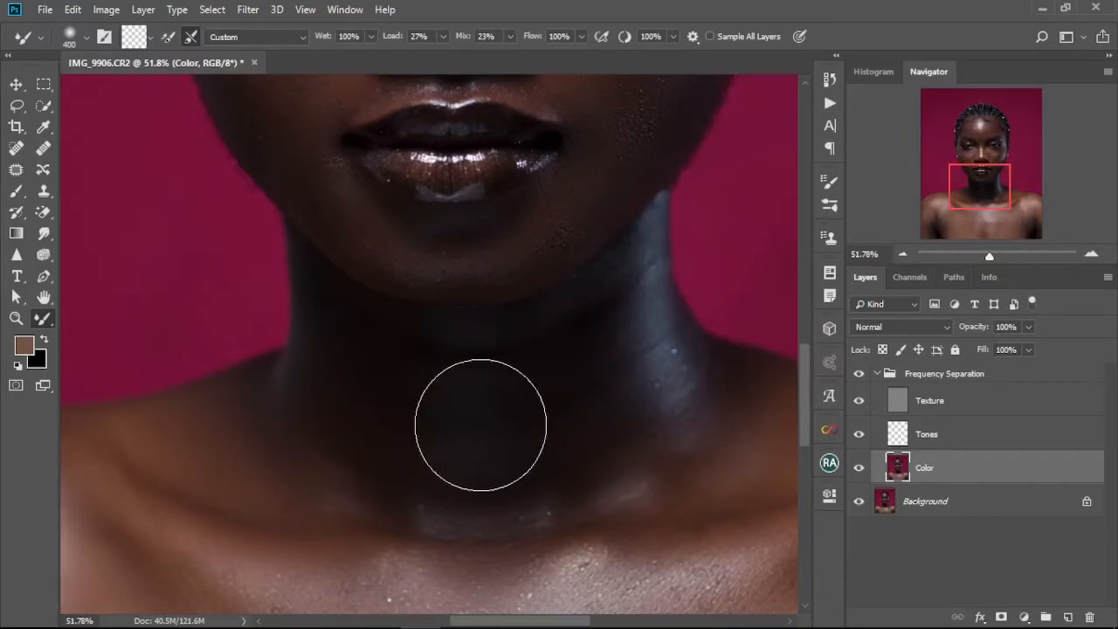
key("bracketleft")
key("bracketleft")
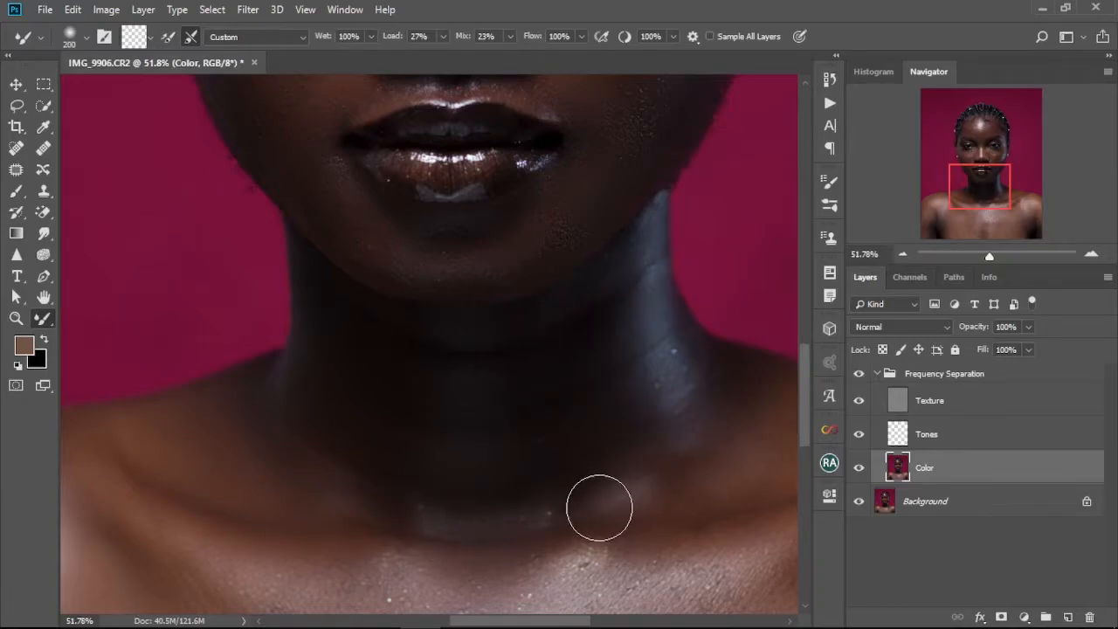
left_click_drag(640, 454, 561, 502)
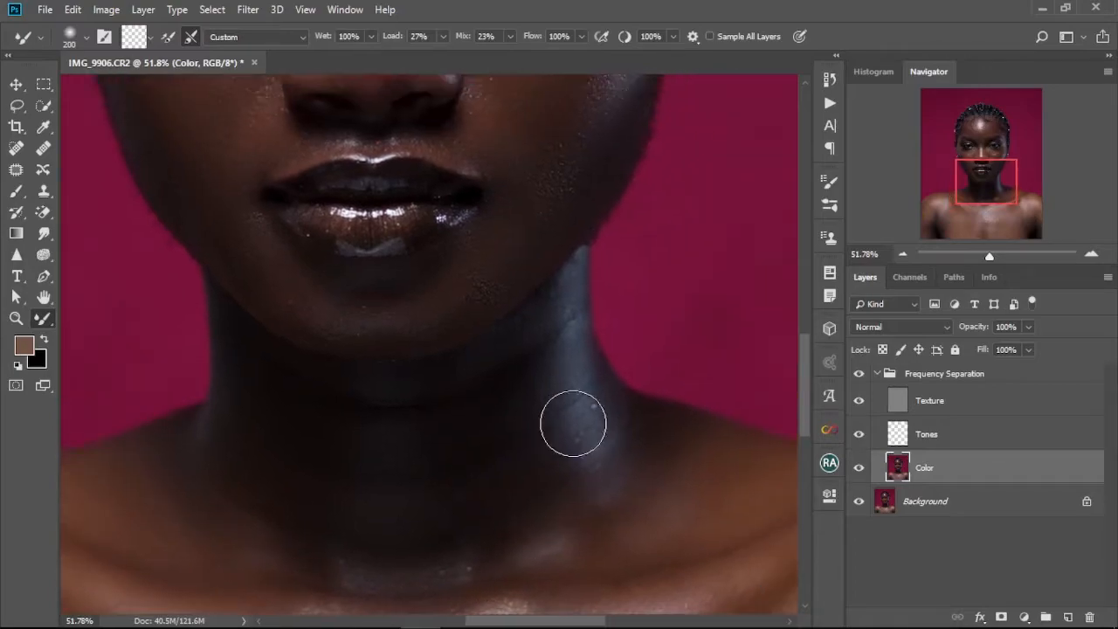
mouse_move(568, 375)
left_mouse_down()
mouse_move(563, 303)
mouse_move(571, 394)
left_mouse_up()
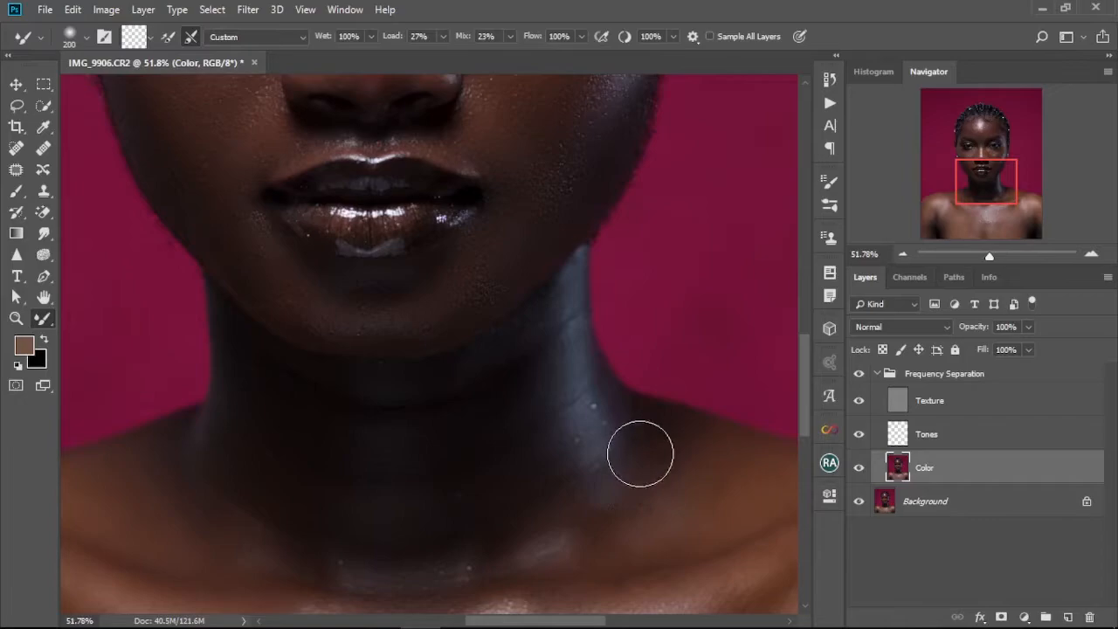
left_click_drag(459, 508, 626, 420)
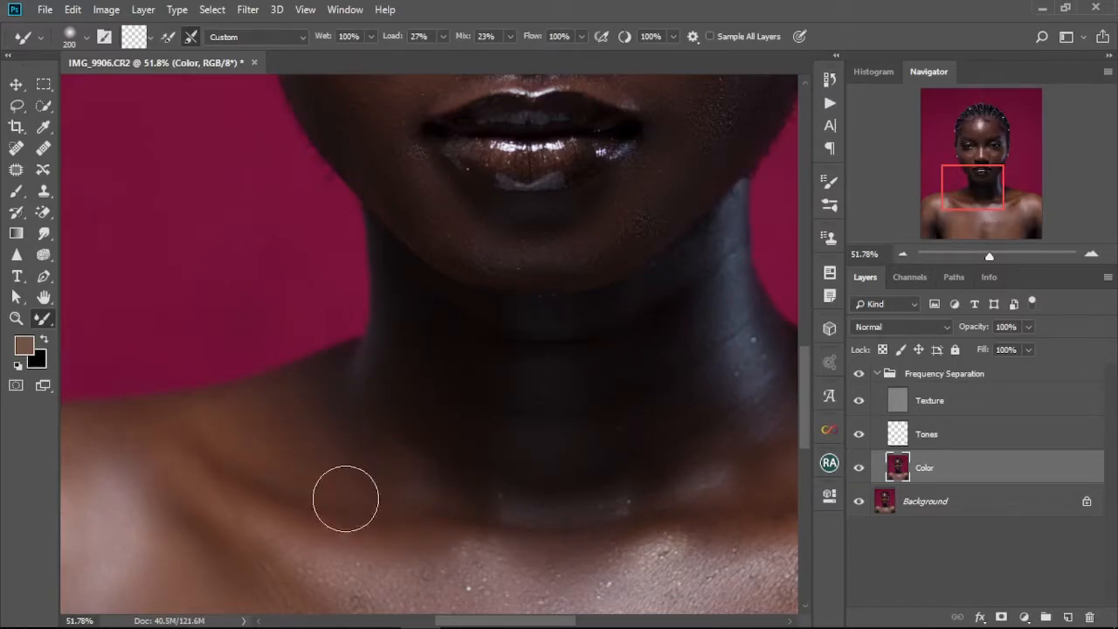
left_click_drag(545, 540, 494, 392)
left_click_drag(567, 405, 525, 459)
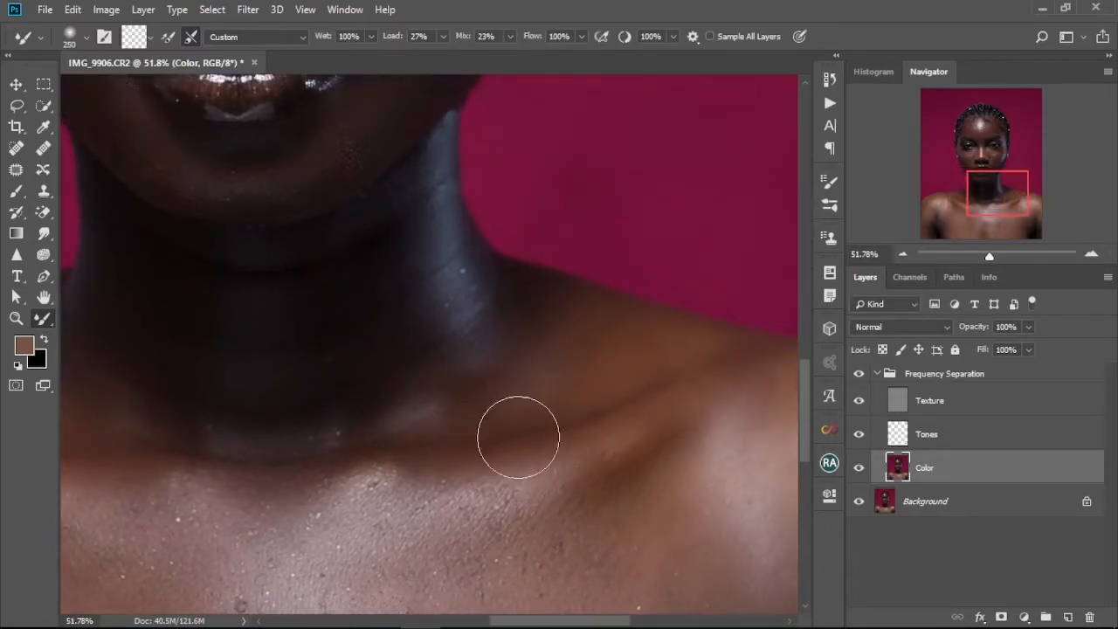
Resize the brush to 400 for working on the left shoulder.
scroll(486, 432, "down", 5)
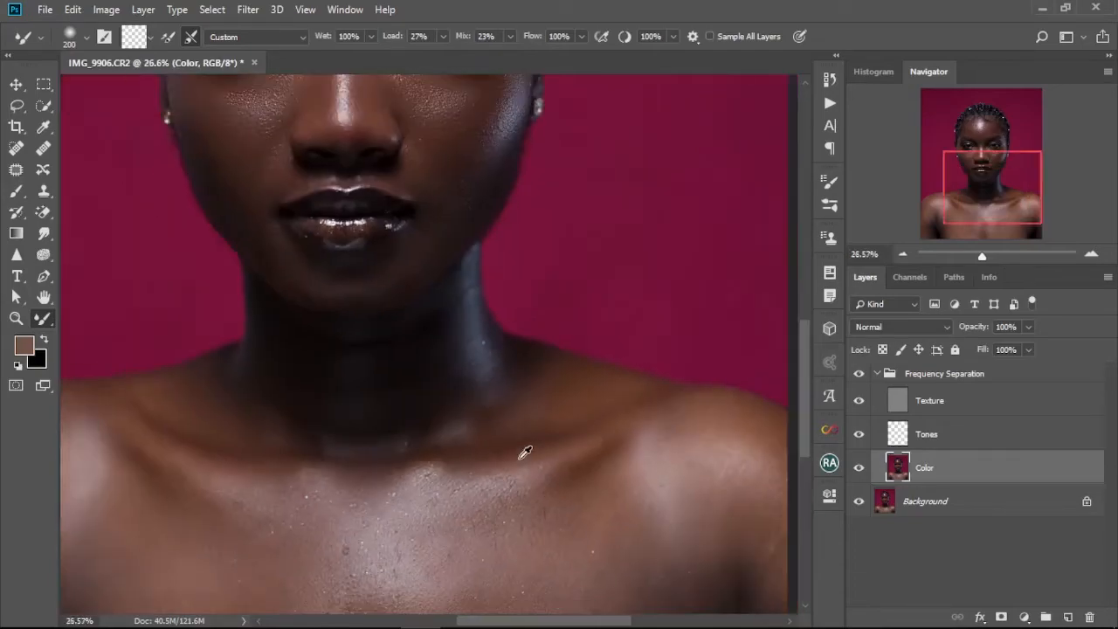
scroll(392, 530, "up", 2)
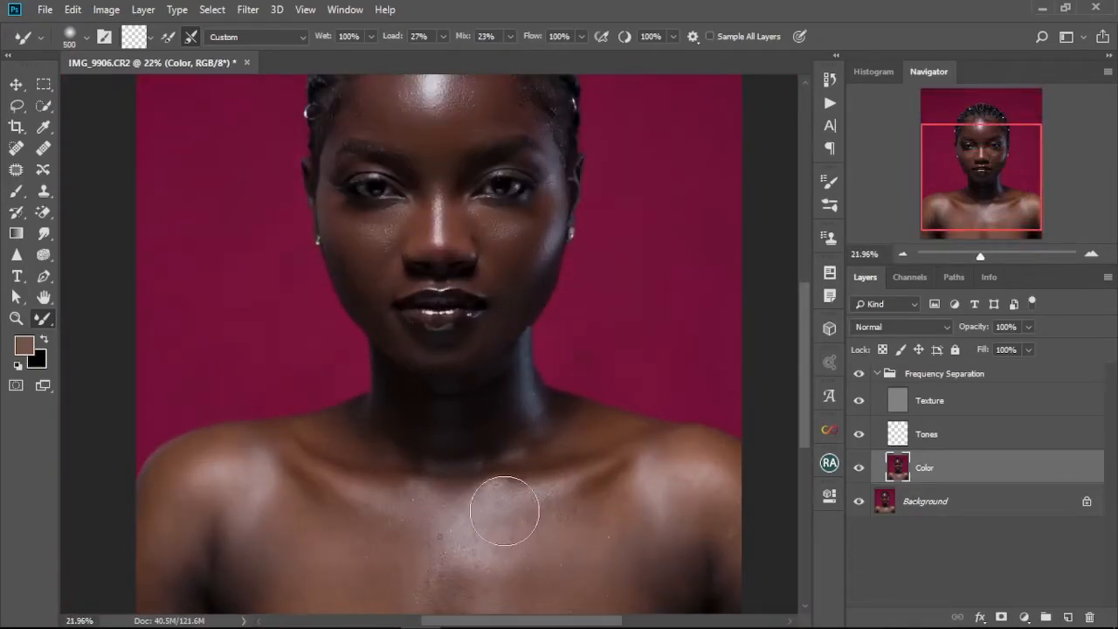
scroll(479, 474, "down", 3)
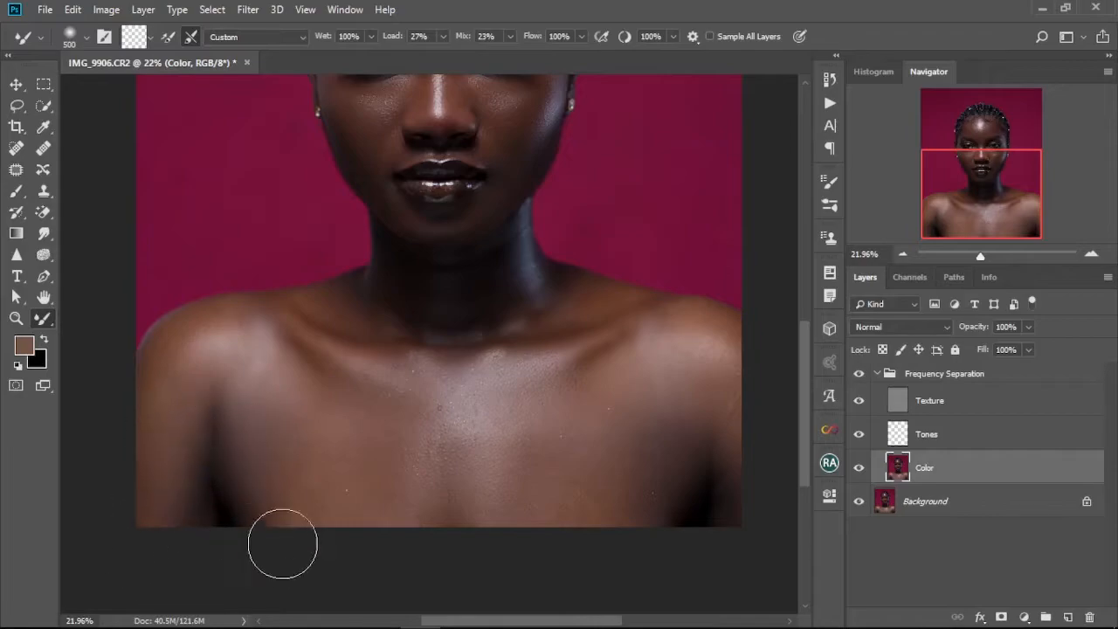
key("bracketleft")
key("bracketleft")
key("bracketleft")
scroll(350, 415, "up", 3)
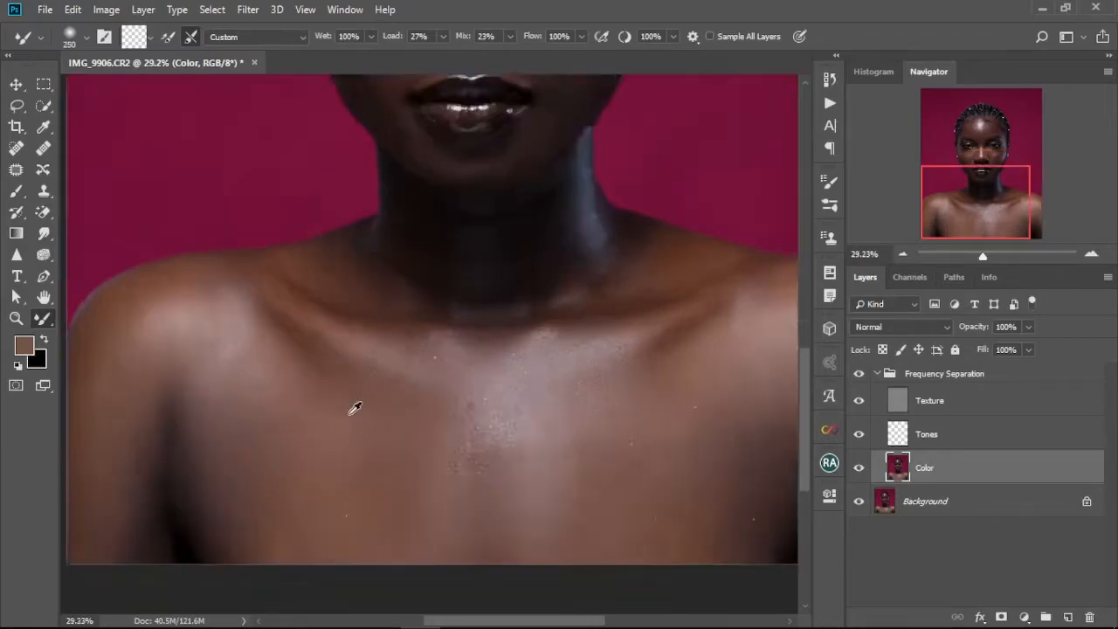
scroll(355, 408, "up", 2)
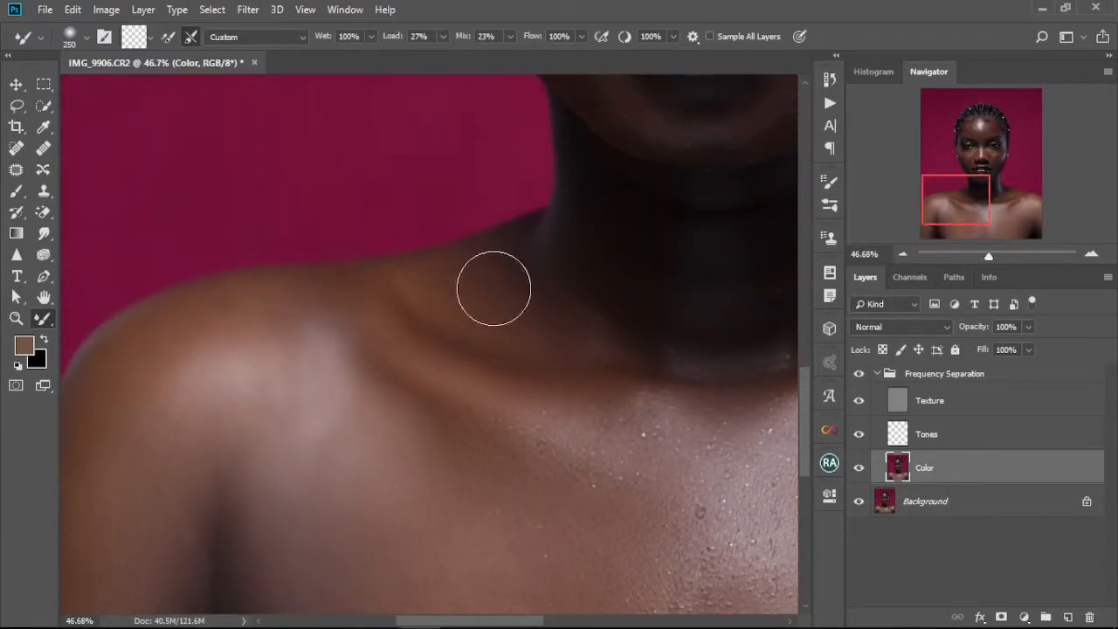
left_click_drag(300, 404, 352, 277)
key("bracketright")
key("bracketright")
key("bracketright")
key("bracketleft")
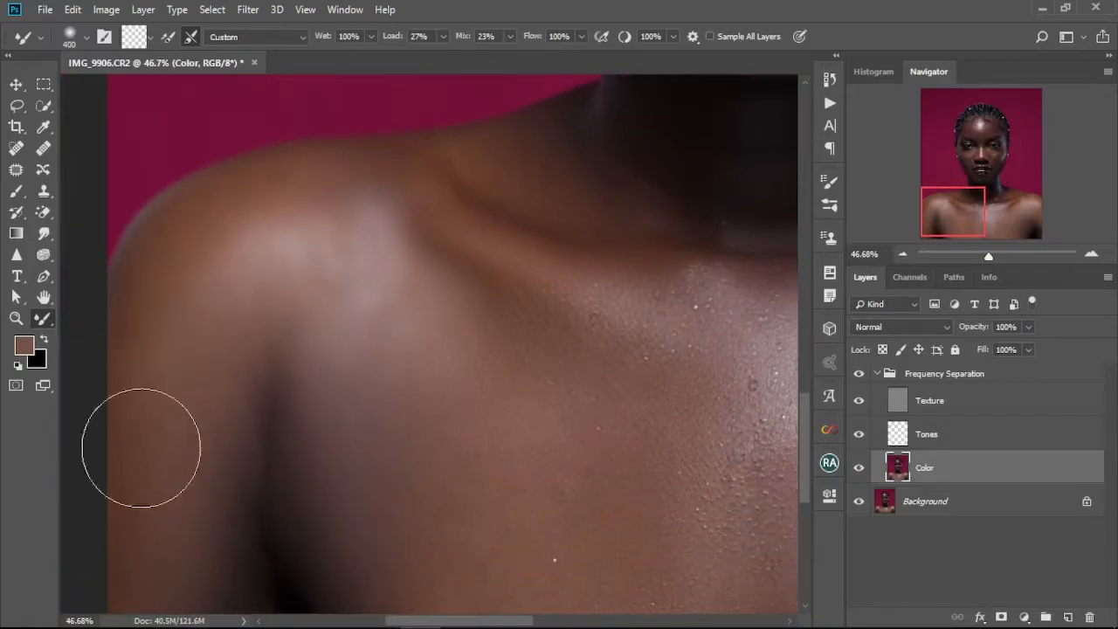
Examine the smoothed shoulders and chest at several zoom levels.
scroll(166, 568, "down", 5)
key("ctrl+0")
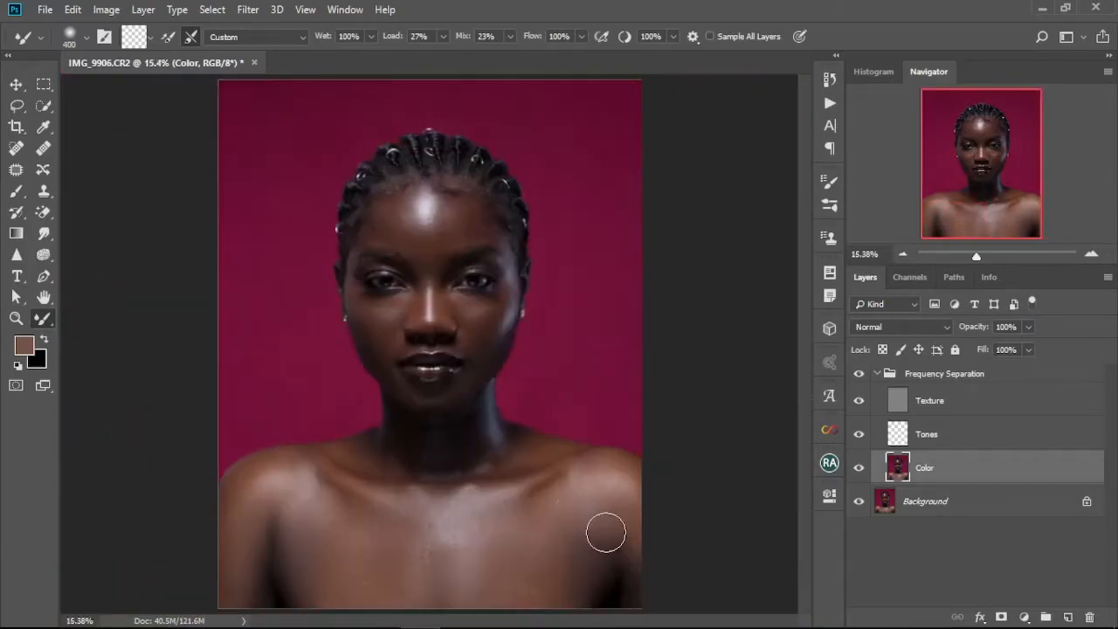
scroll(499, 462, "up", 2)
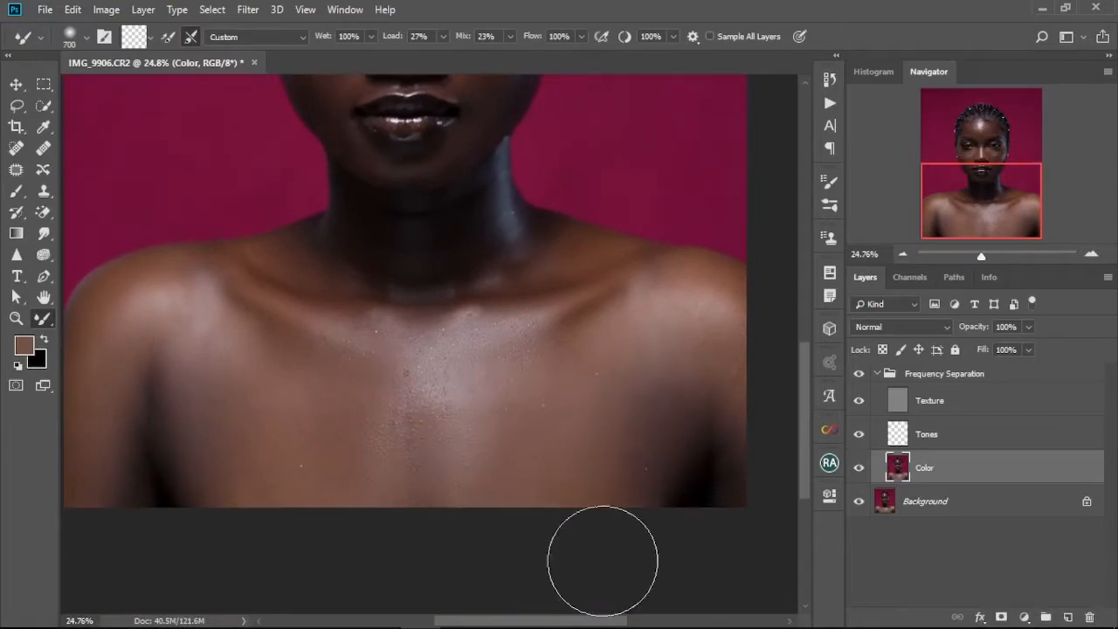
key("bracketleft")
key("bracketleft")
key("bracketleft")
key("bracketleft")
key("bracketleft")
scroll(284, 425, "up", 3)
left_click_drag(282, 427, 339, 537)
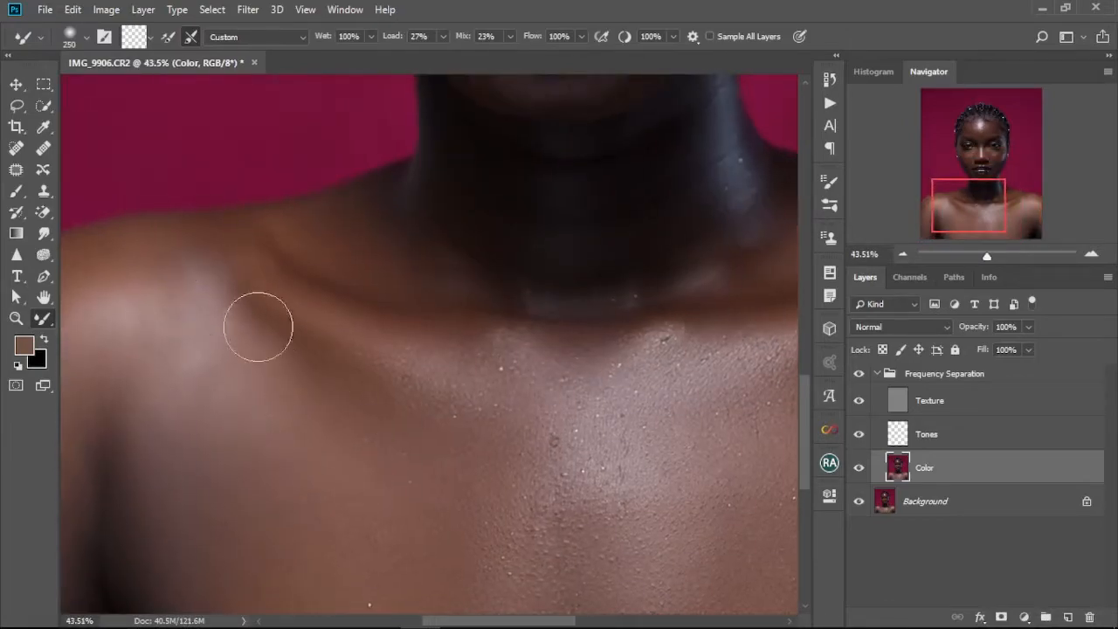
left_click_drag(249, 260, 376, 212)
key("bracketright")
key("bracketright")
key("bracketright")
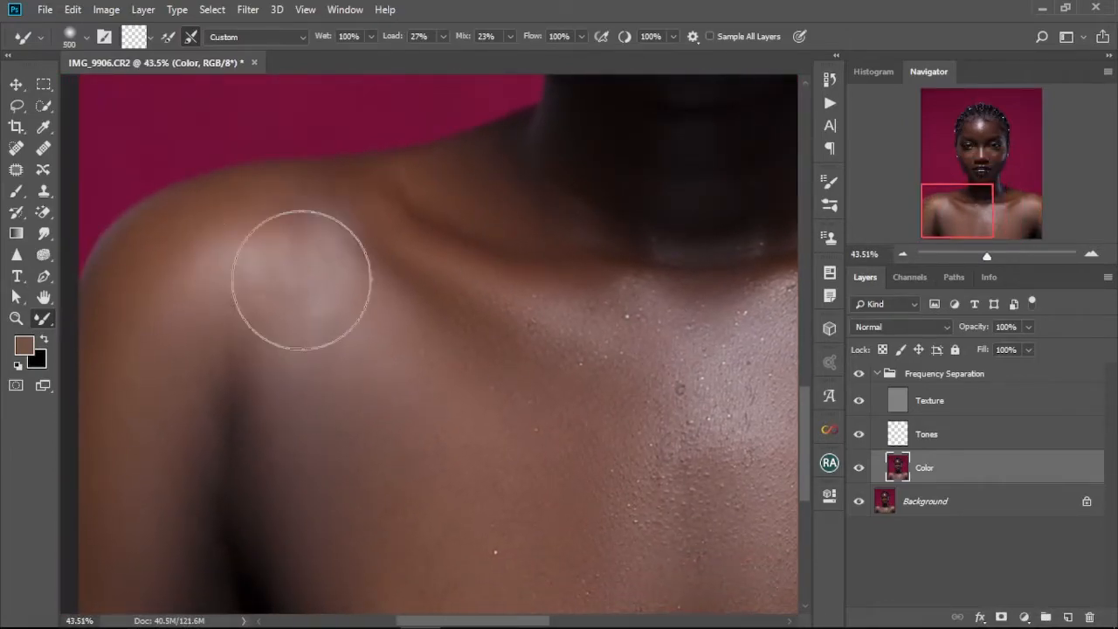
key("ctrl+0")
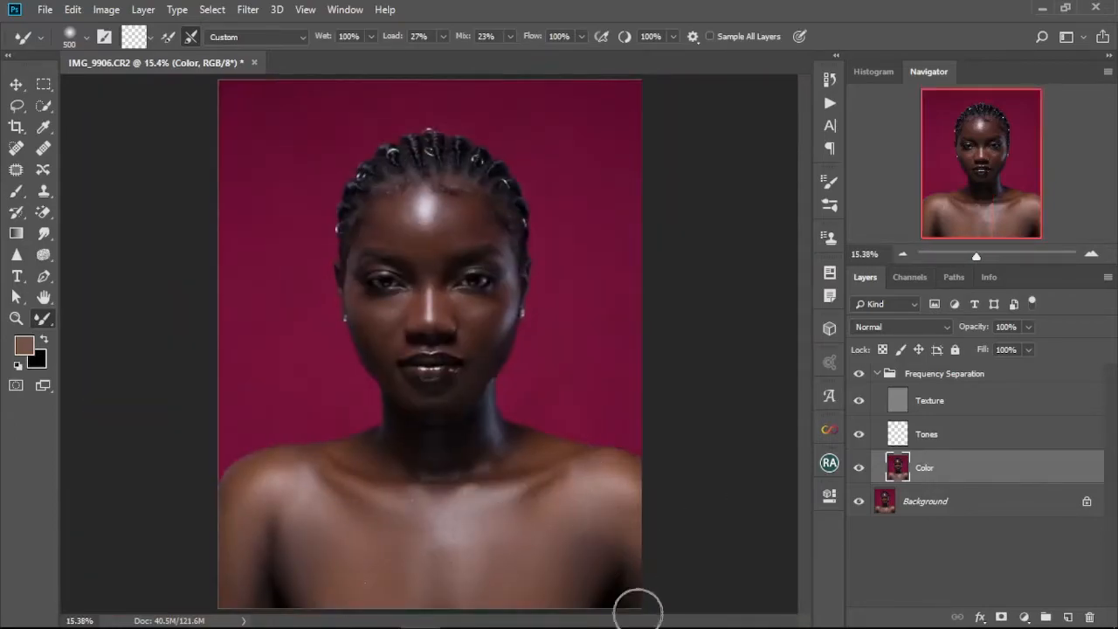
scroll(524, 511, "up", 2)
scroll(577, 493, "down", 3)
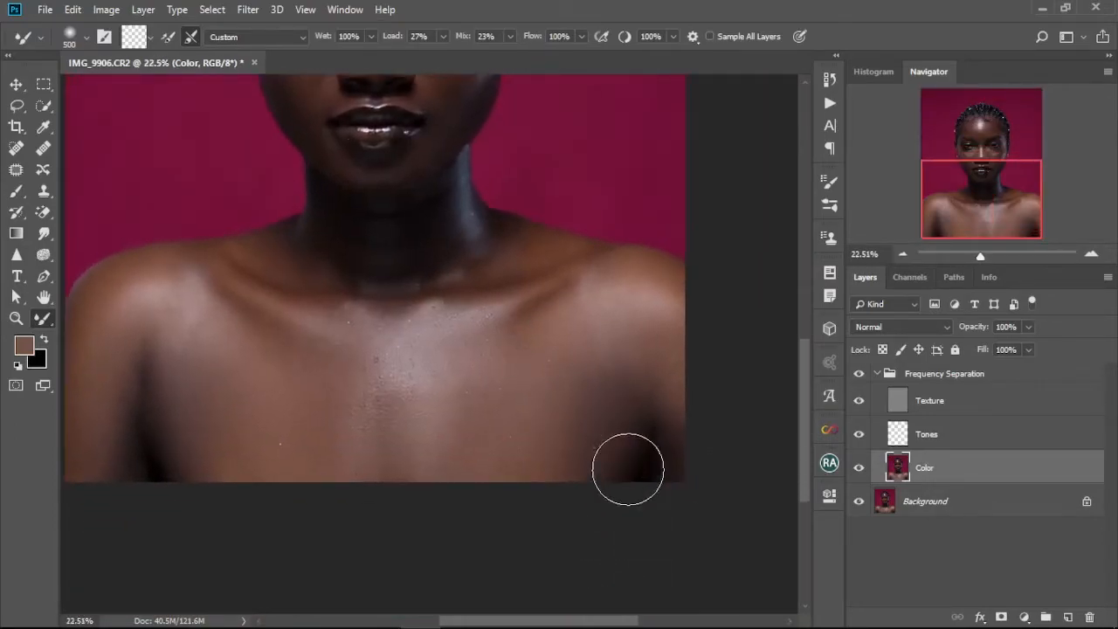
Examine the forehead and face at several zoom levels.
key("bracketleft")
key("bracketleft")
key("bracketleft")
key("bracketleft")
key("bracketleft")
key("bracketleft")
key("bracketleft")
key("bracketleft")
key("bracketleft")
key("bracketleft")
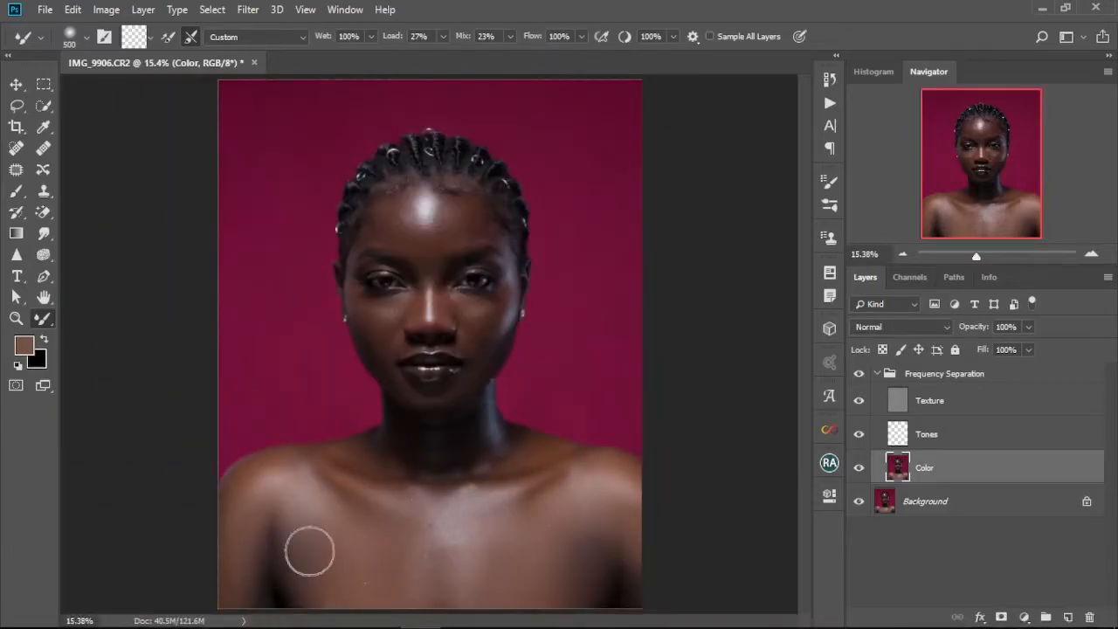
scroll(413, 245, "up", 11)
left_click_drag(460, 248, 501, 318)
key("bracketleft")
key("bracketleft")
key("bracketleft")
key("bracketleft")
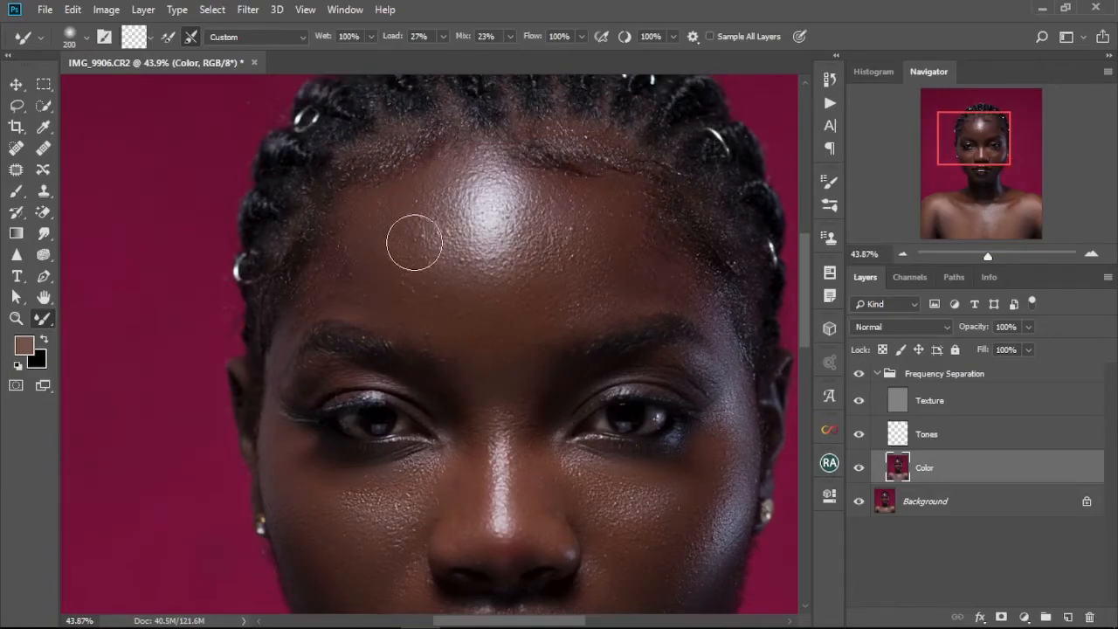
key("ctrl+0")
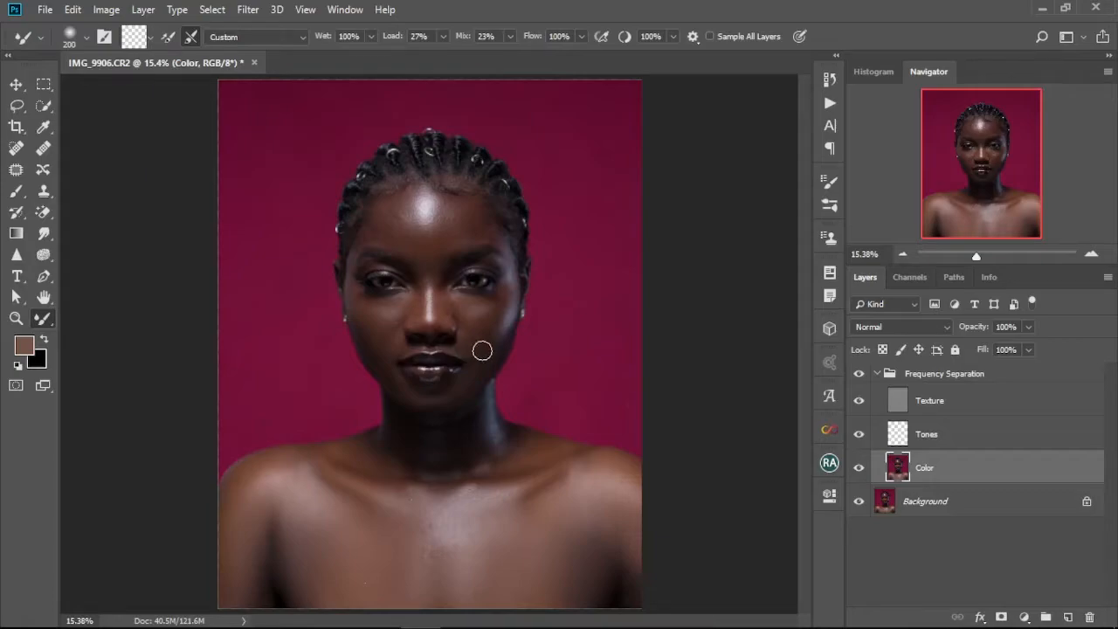
scroll(455, 327, "up", 8)
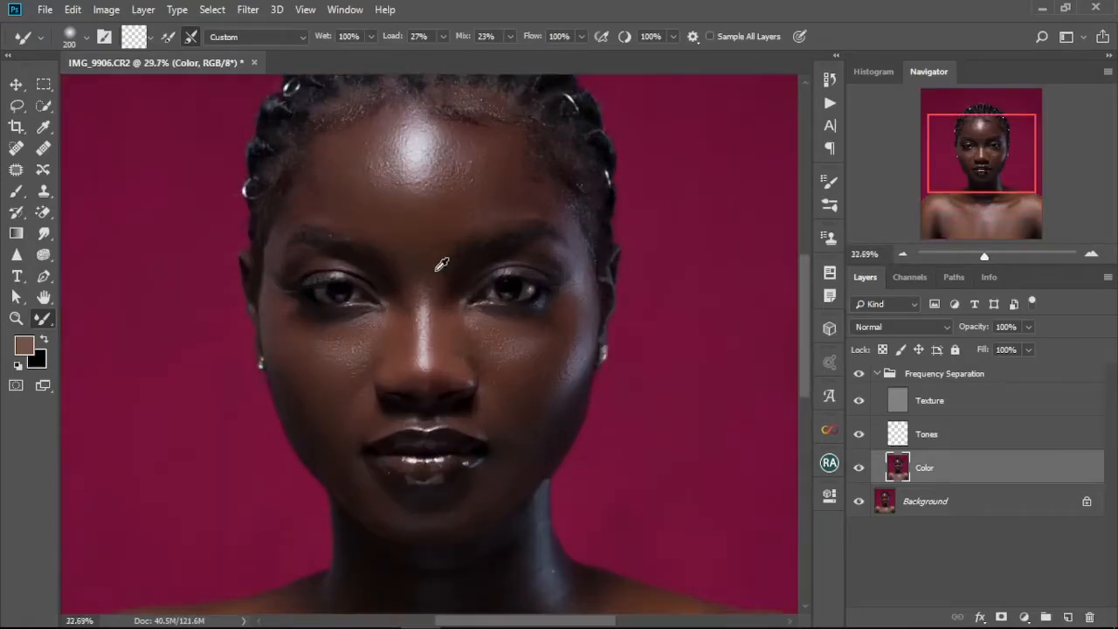
left_click_drag(439, 263, 472, 286)
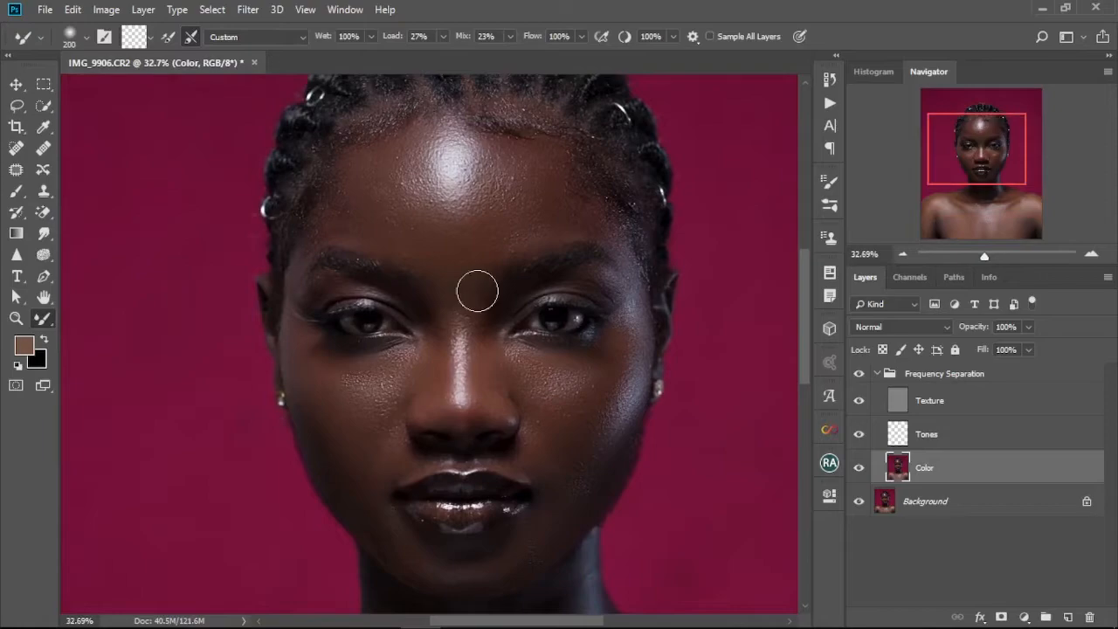
scroll(477, 290, "down", 2)
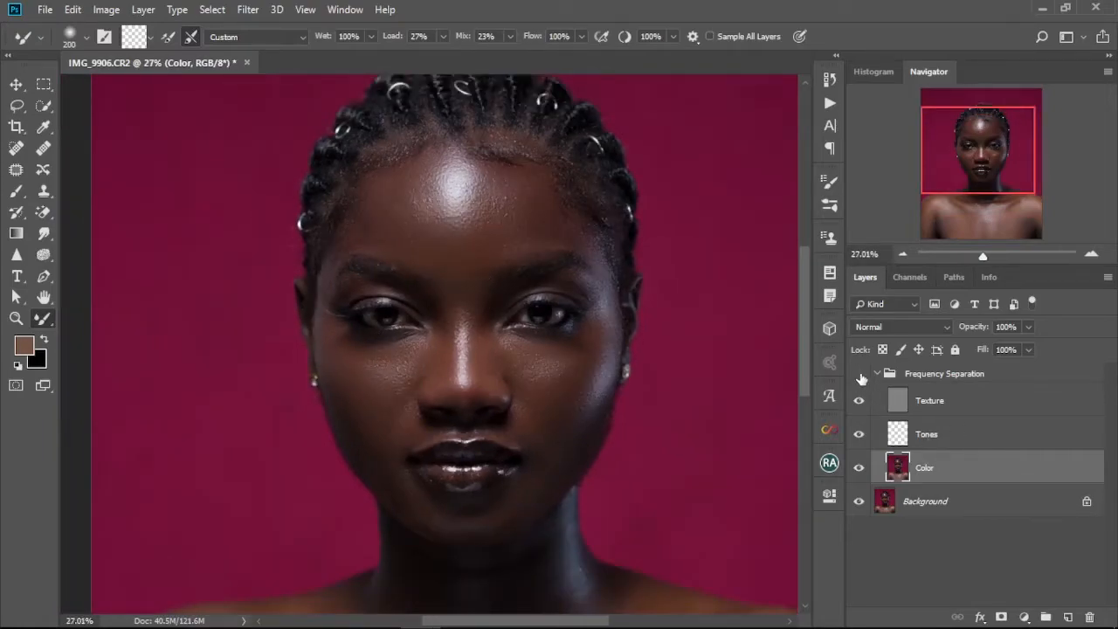
Toggle the Frequency Separation group off and on to compare the retouch with the original face.
left_click(860, 374)
left_click(860, 374)
scroll(522, 352, "up", 3)
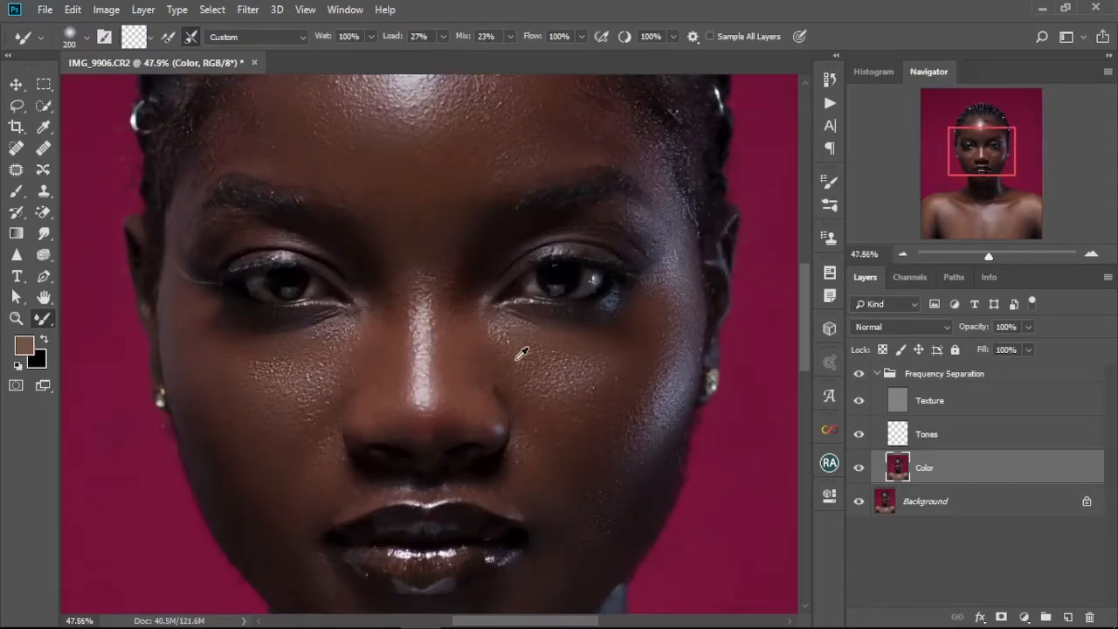
scroll(521, 354, "down", 1)
left_click_drag(498, 356, 505, 298)
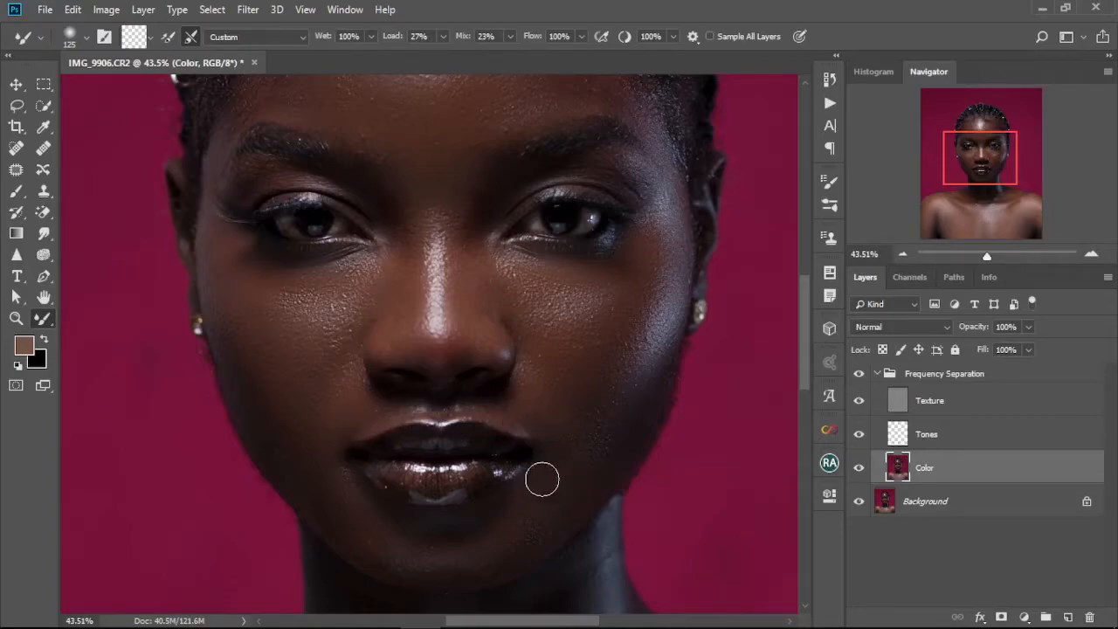
scroll(542, 480, "down", 2)
Select the Tones layer and examine the nose and under-eye skin up close.
left_click(933, 440)
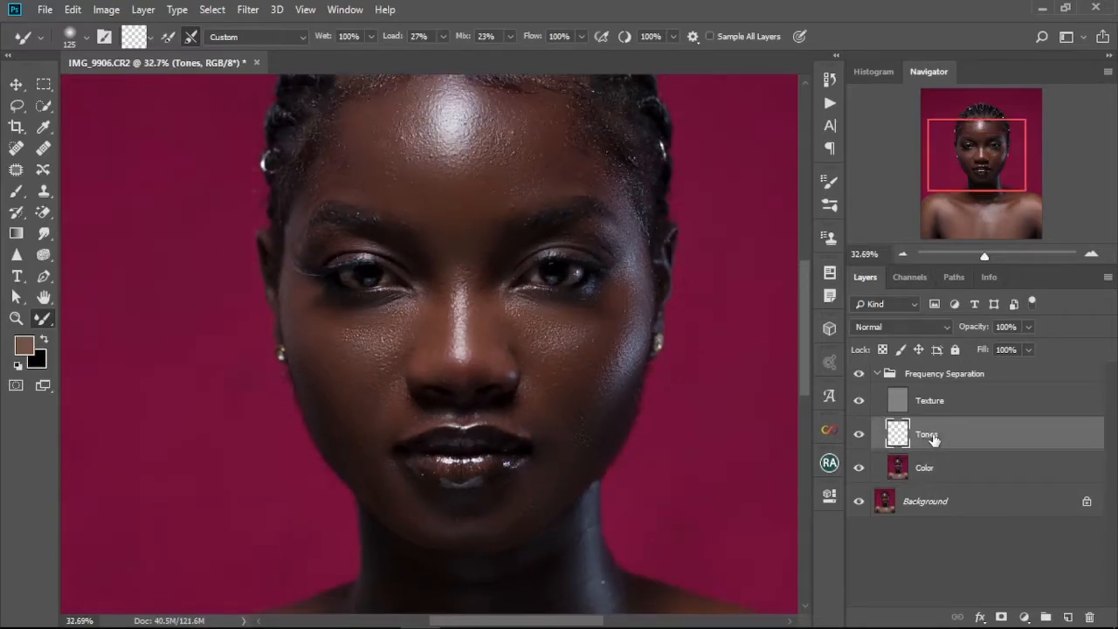
scroll(529, 378, "up", 4)
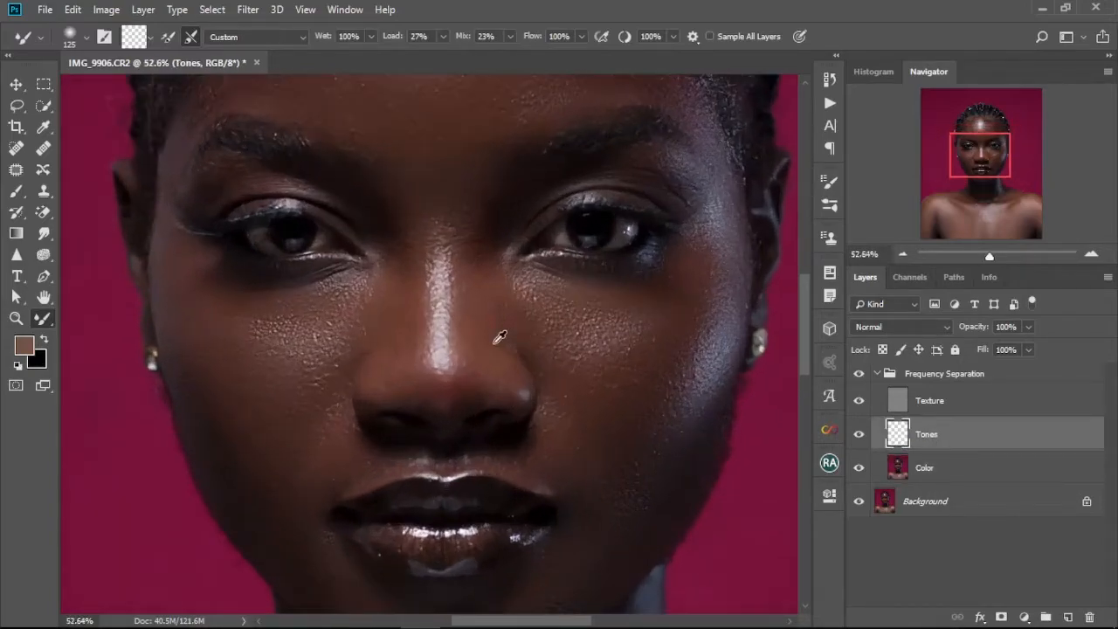
scroll(499, 337, "down", 2)
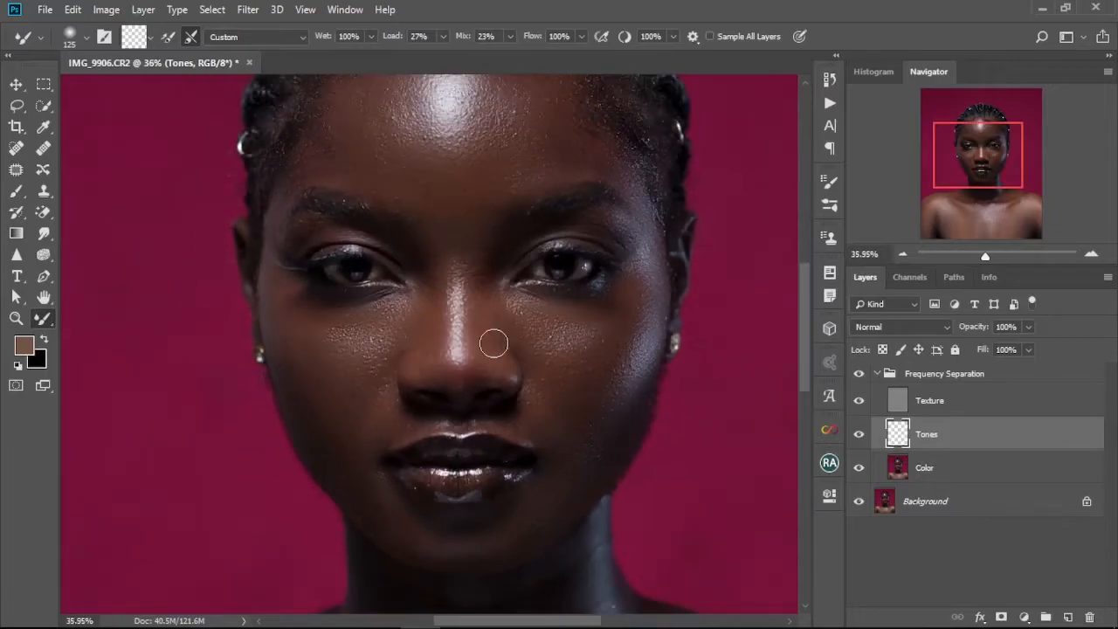
left_click_drag(483, 352, 495, 316)
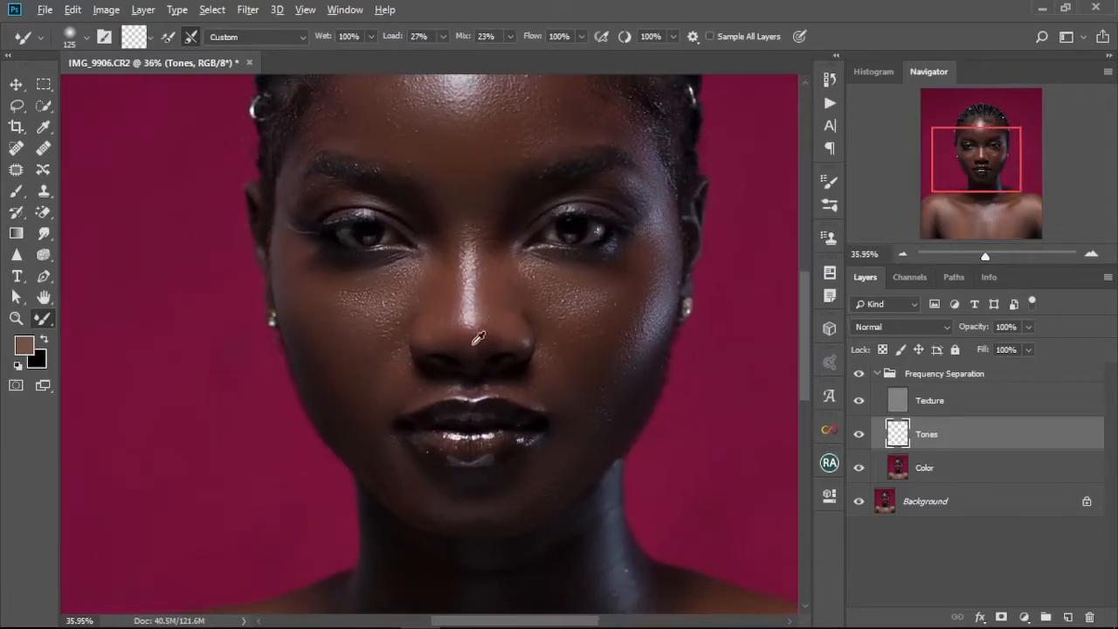
scroll(478, 337, "up", 8)
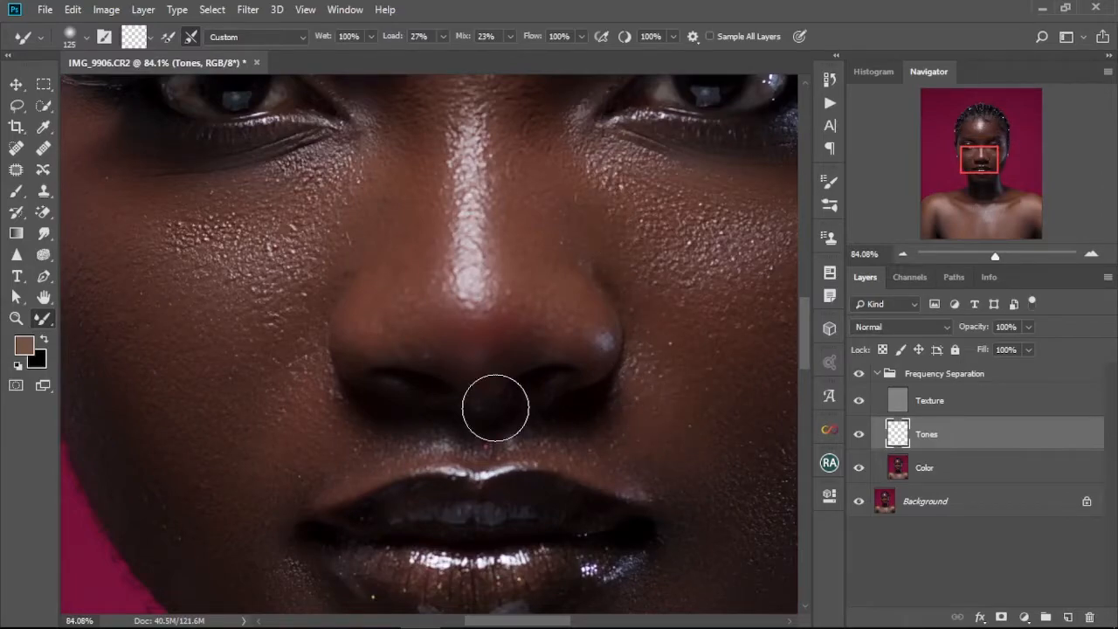
scroll(549, 328, "down", 8)
left_click_drag(607, 317, 530, 352)
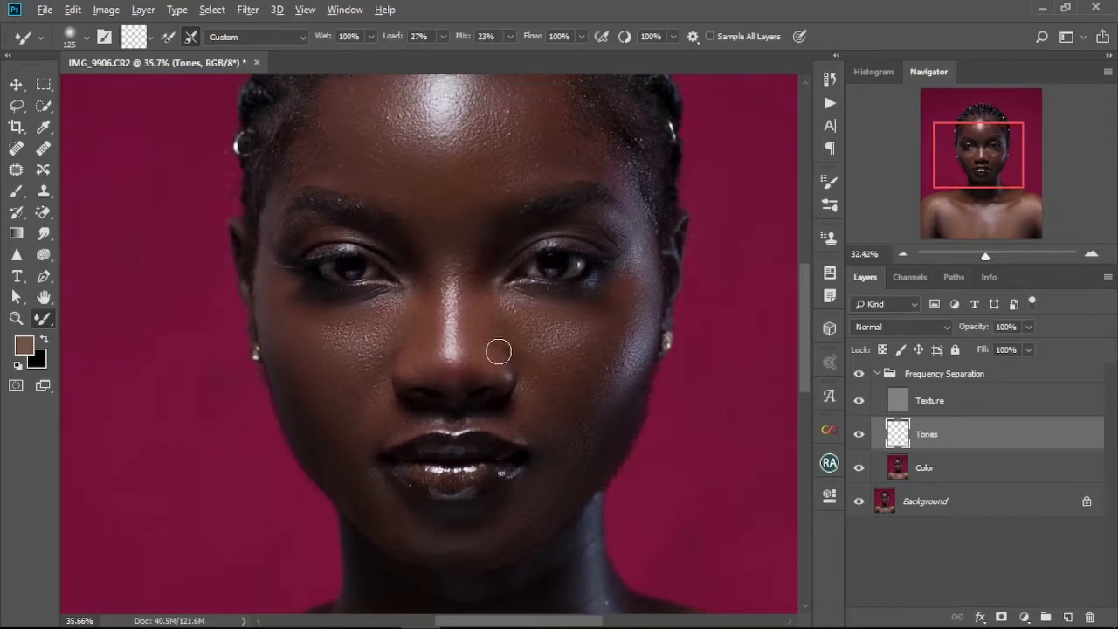
scroll(502, 352, "down", 2)
left_click_drag(493, 307, 499, 354)
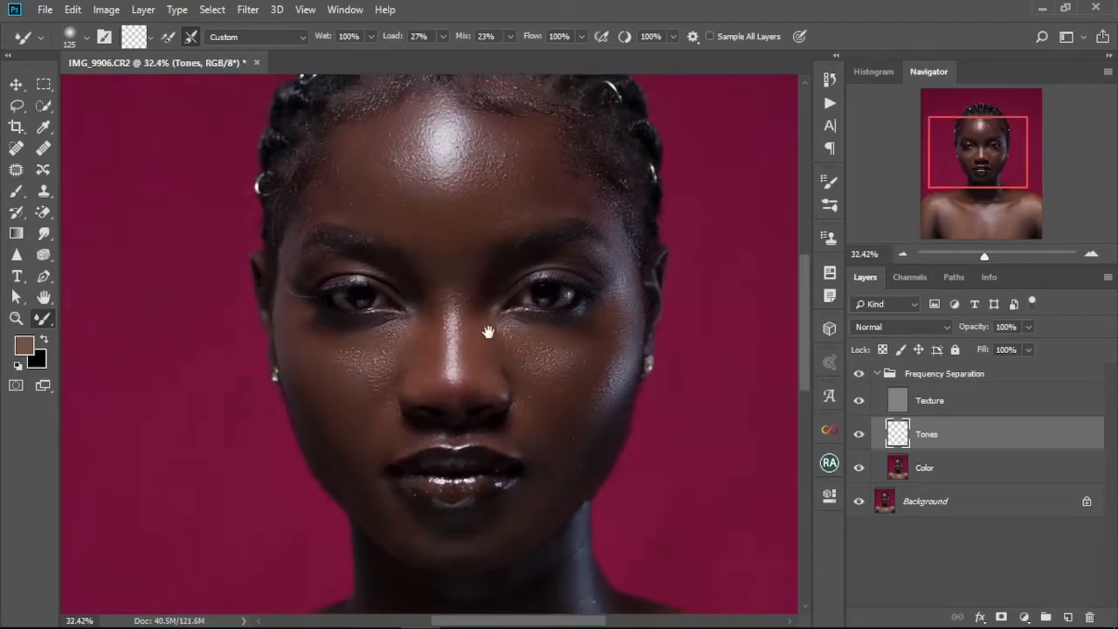
Switch to the Brush tool, set its opacity to 13% and choose a soft round brush with 0% hardness.
left_click(16, 193)
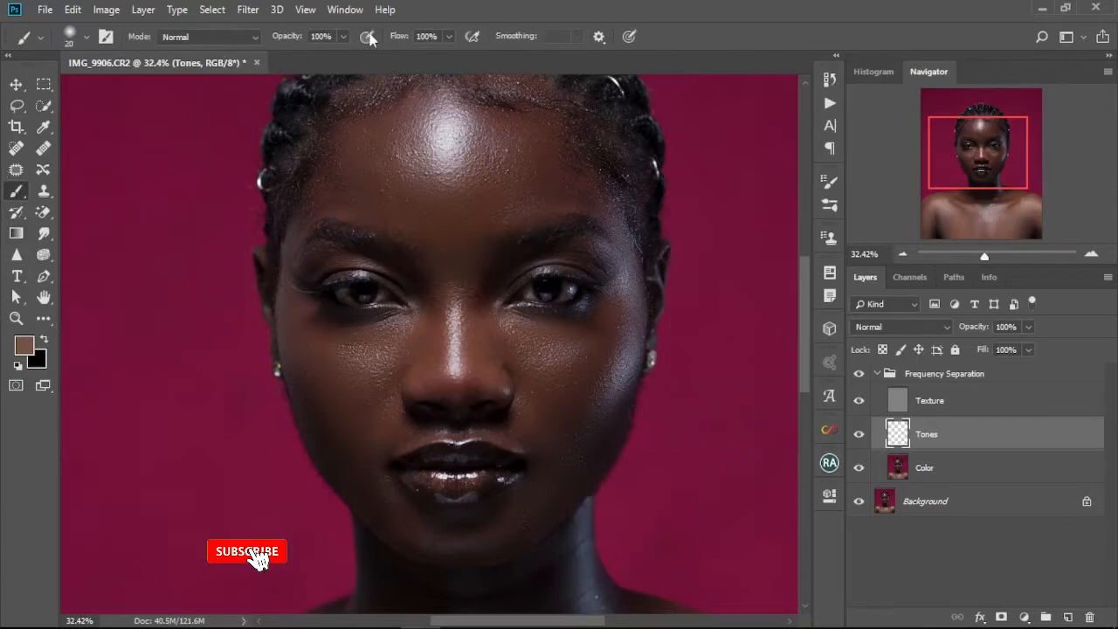
left_click(344, 36)
left_click(280, 56)
left_click(277, 56)
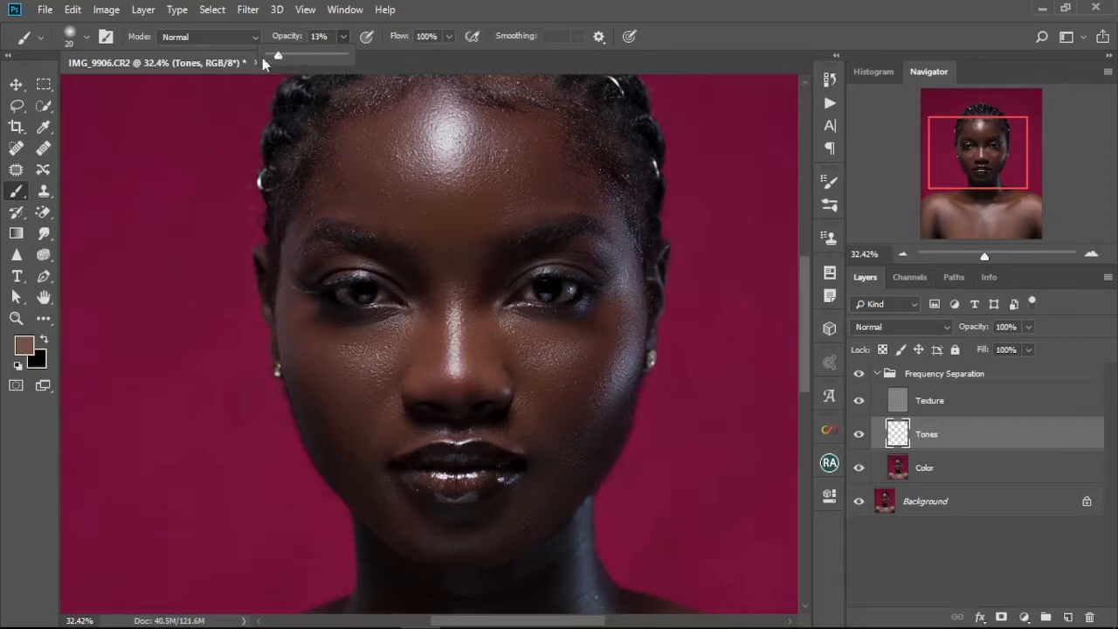
left_click(86, 42)
left_click(85, 41)
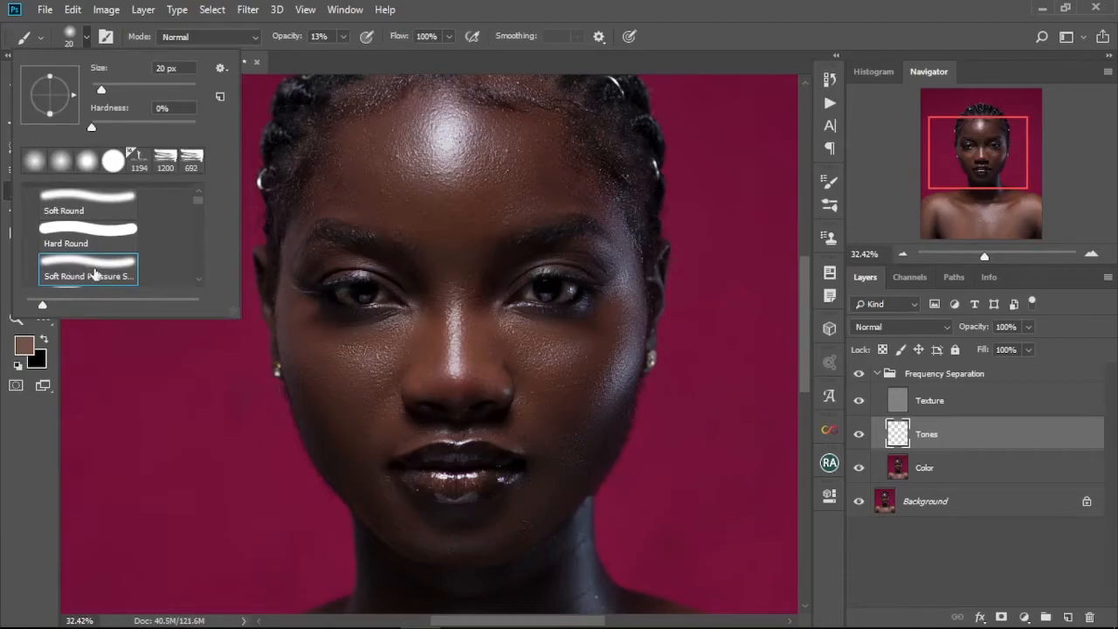
left_click(473, 4)
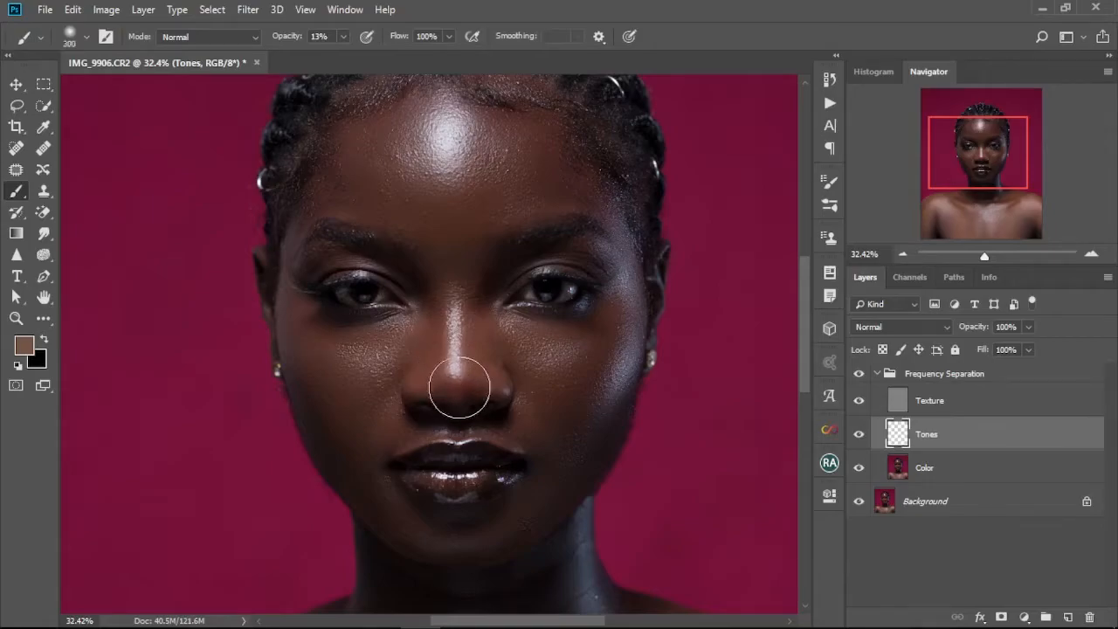
Set the brush to 250 and paint a soft tone stroke over the left side of the forehead.
scroll(454, 332, "up", 5)
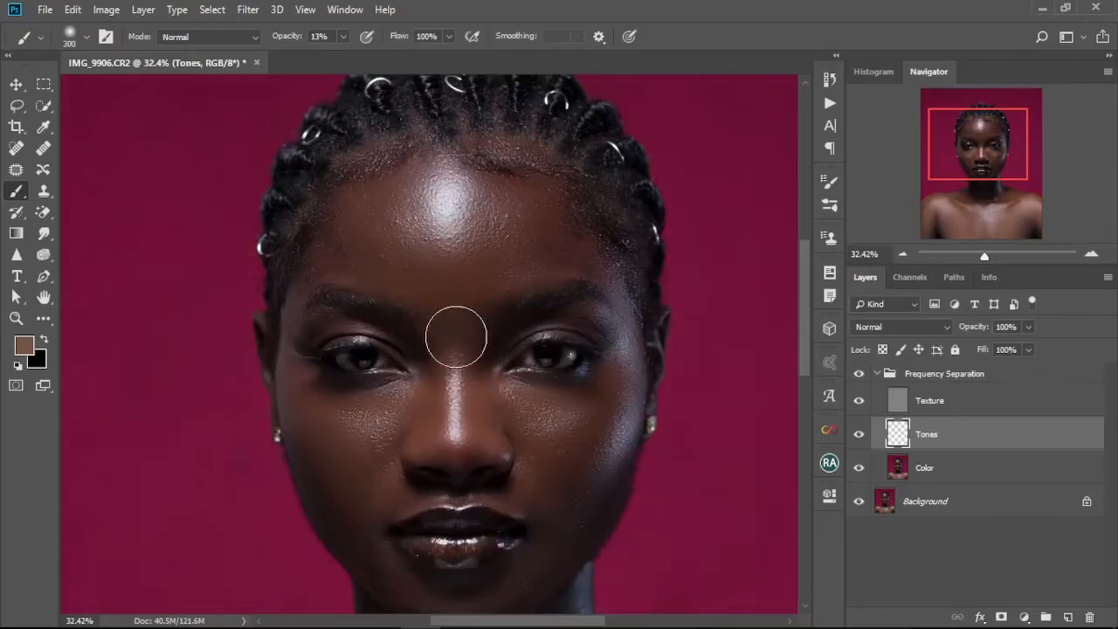
scroll(479, 350, "up", 2)
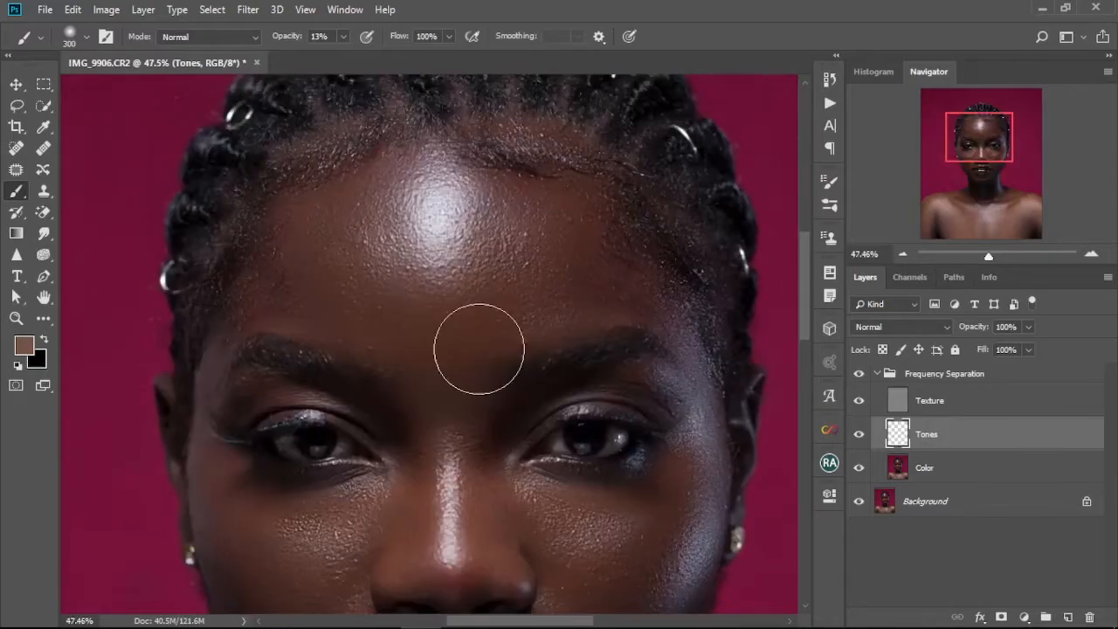
key("bracketleft")
key("bracketleft")
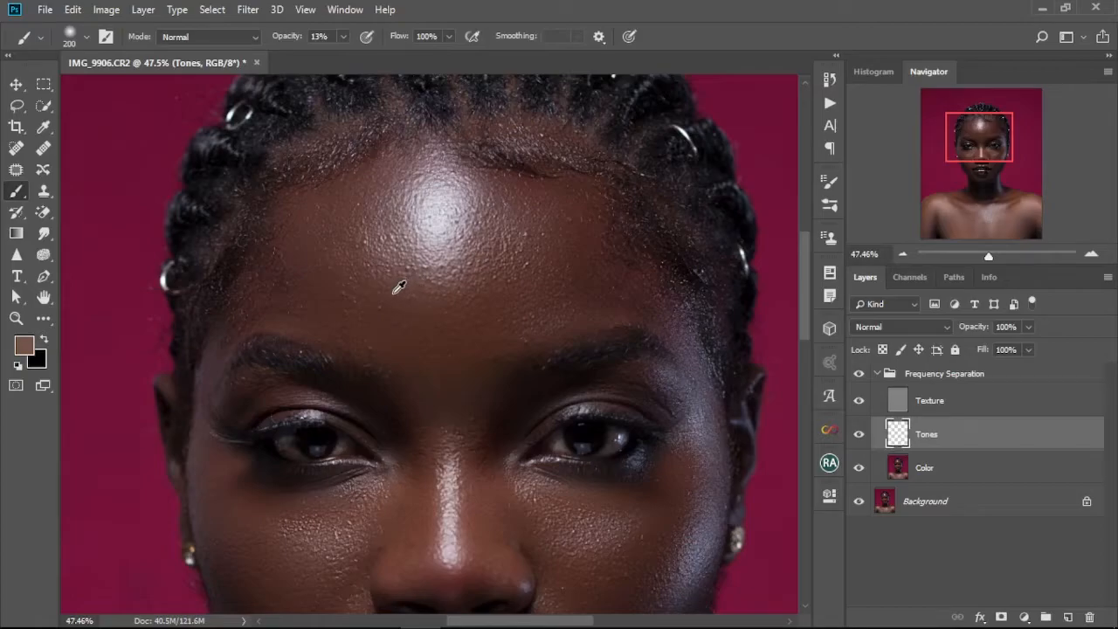
key("bracketright")
mouse_move(372, 288)
left_mouse_down()
mouse_move(355, 311)
mouse_move(368, 256)
mouse_move(364, 269)
mouse_move(349, 213)
mouse_move(342, 235)
mouse_move(373, 297)
mouse_move(323, 245)
mouse_move(415, 314)
mouse_move(375, 282)
mouse_move(452, 306)
mouse_move(427, 302)
mouse_move(496, 280)
mouse_move(502, 292)
mouse_move(519, 245)
mouse_move(460, 297)
mouse_move(494, 277)
mouse_move(512, 241)
mouse_move(513, 269)
mouse_move(512, 210)
mouse_move(520, 249)
mouse_move(535, 224)
mouse_move(489, 302)
mouse_move(507, 256)
mouse_move(414, 319)
mouse_move(389, 319)
mouse_move(301, 261)
mouse_move(328, 288)
mouse_move(300, 268)
mouse_move(254, 313)
mouse_move(277, 258)
mouse_move(220, 310)
mouse_move(263, 271)
mouse_move(303, 300)
left_mouse_up()
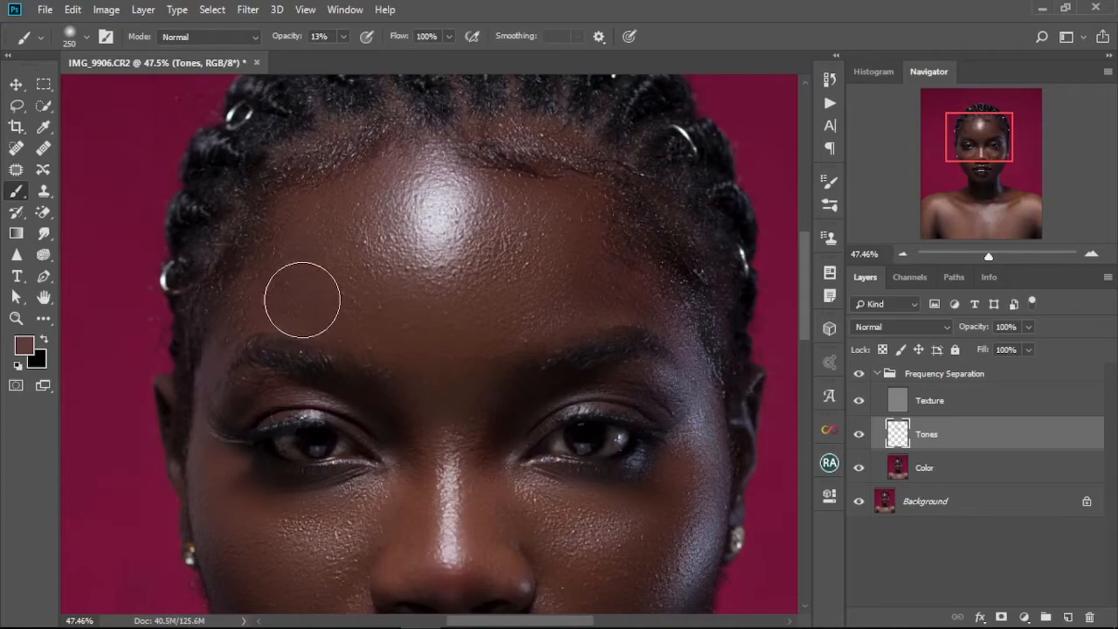
Resize the brush to 125 and paint over the uneven skin near the hairline on the right forehead.
key("bracketleft")
key("bracketleft")
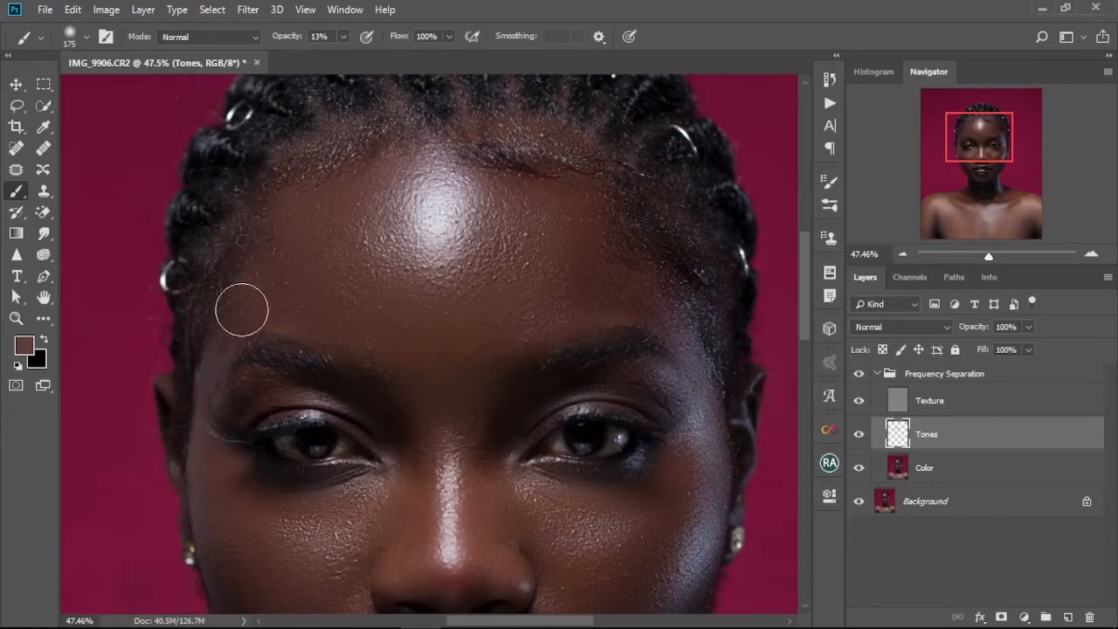
key("bracketright")
key("bracketright")
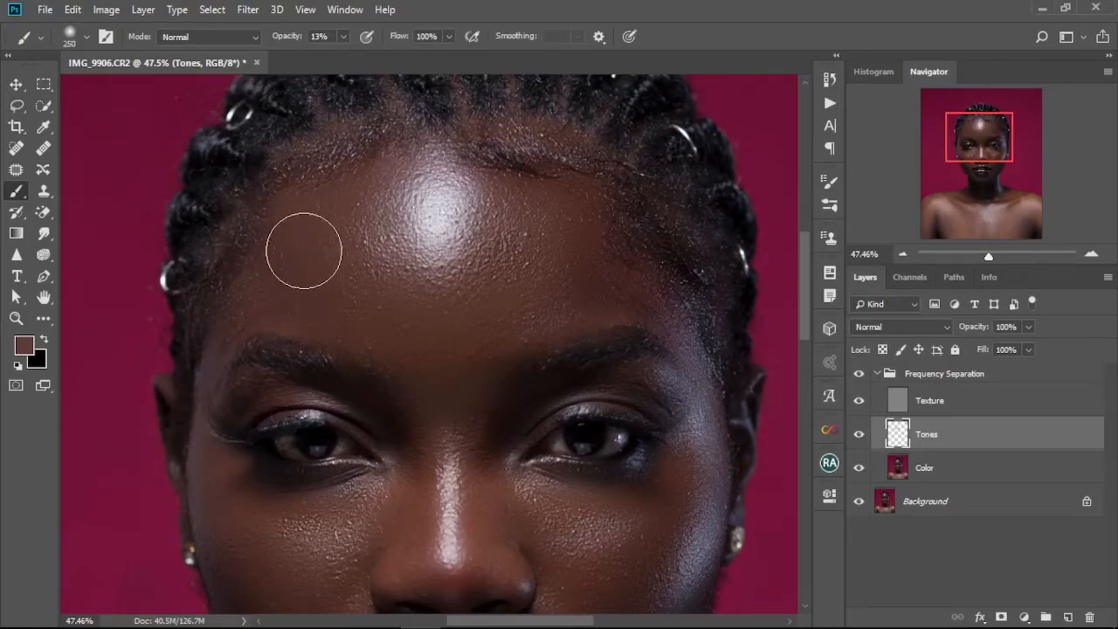
scroll(350, 218, "up", 2)
scroll(354, 213, "up", 2)
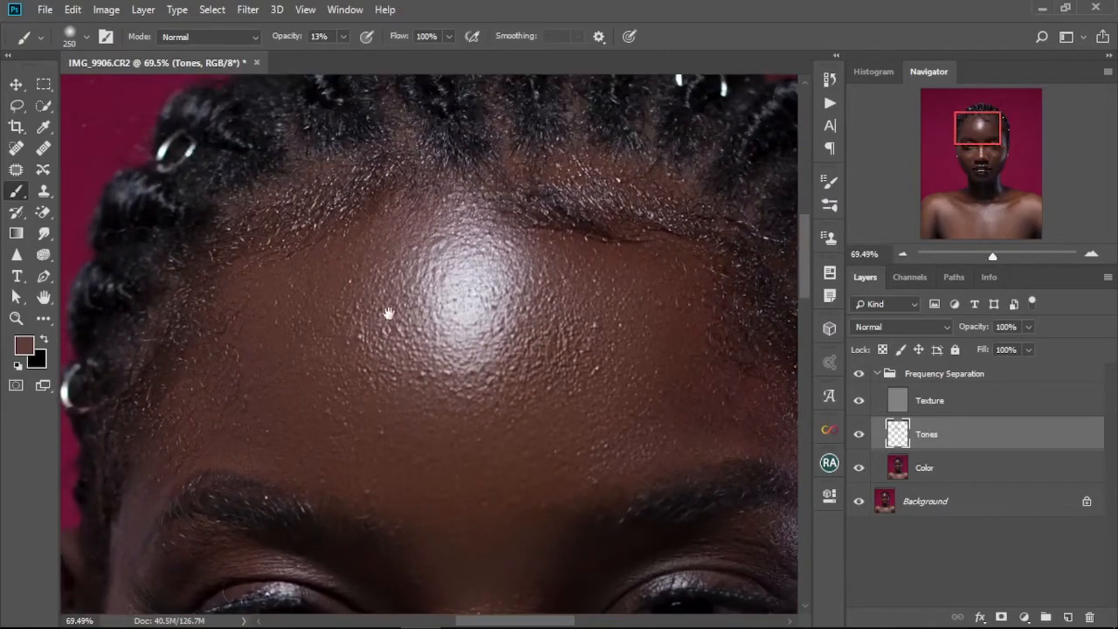
key("bracketleft")
key("bracketleft")
key("bracketleft")
key("bracketleft")
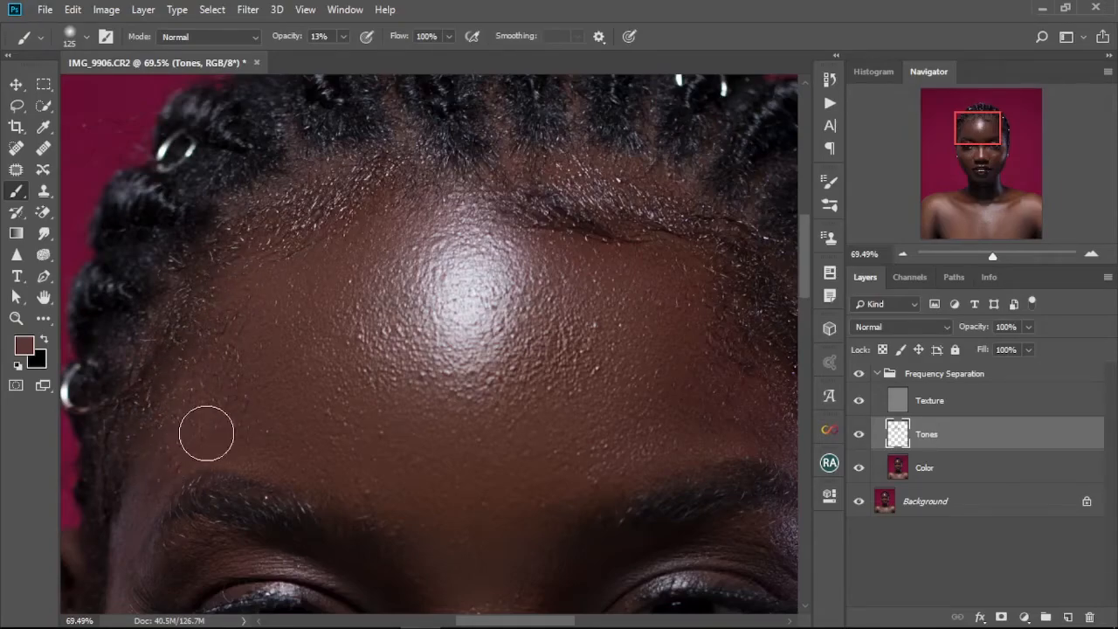
mouse_move(608, 318)
left_mouse_down()
mouse_move(621, 285)
mouse_move(583, 273)
mouse_move(542, 239)
mouse_move(602, 251)
mouse_move(583, 230)
mouse_move(674, 232)
left_mouse_up()
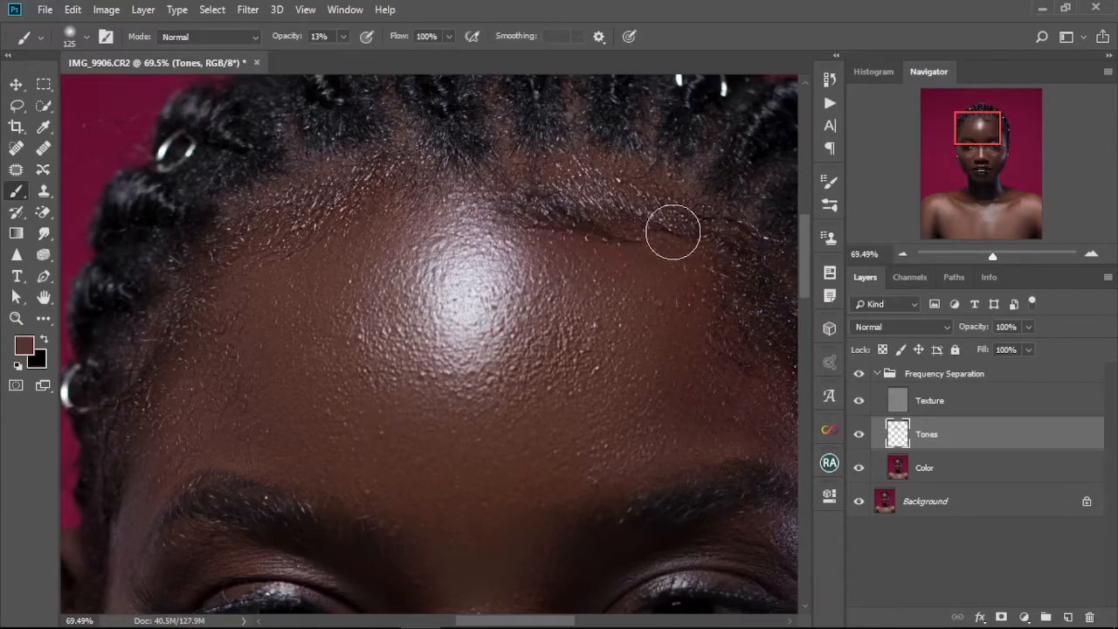
Paint more tone strokes on the right forehead, then enlarge the brush to 200.
mouse_move(579, 280)
left_mouse_down()
mouse_move(589, 219)
mouse_move(558, 253)
mouse_move(539, 204)
mouse_move(546, 251)
mouse_move(542, 196)
mouse_move(583, 265)
mouse_move(566, 224)
mouse_move(655, 243)
mouse_move(619, 216)
mouse_move(707, 253)
mouse_move(614, 255)
mouse_move(622, 278)
mouse_move(611, 292)
mouse_move(578, 228)
mouse_move(596, 236)
mouse_move(612, 327)
mouse_move(659, 321)
mouse_move(661, 295)
mouse_move(645, 337)
left_mouse_up()
left_click(666, 313, "alt")
key("bracketright")
key("bracketright")
key("bracketright")
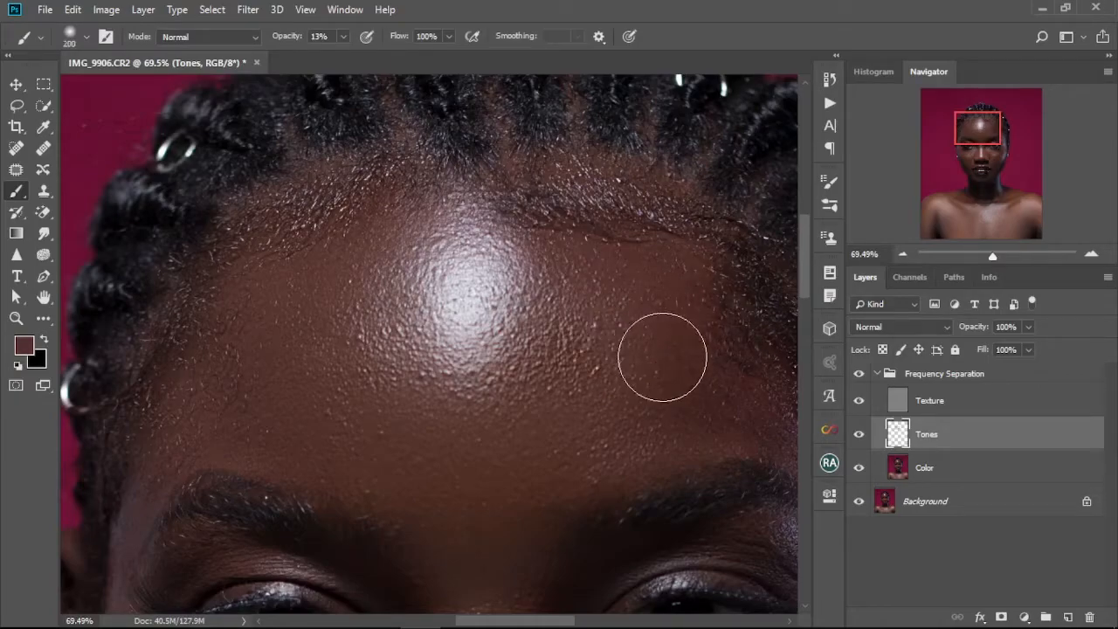
Paint a soft tone stroke across the right forehead near the hairline.
mouse_move(668, 246)
left_mouse_down()
mouse_move(635, 248)
mouse_move(529, 213)
mouse_move(558, 194)
mouse_move(602, 230)
mouse_move(509, 159)
mouse_move(559, 210)
mouse_move(533, 166)
mouse_move(599, 188)
mouse_move(644, 173)
mouse_move(679, 224)
mouse_move(582, 296)
left_mouse_up()
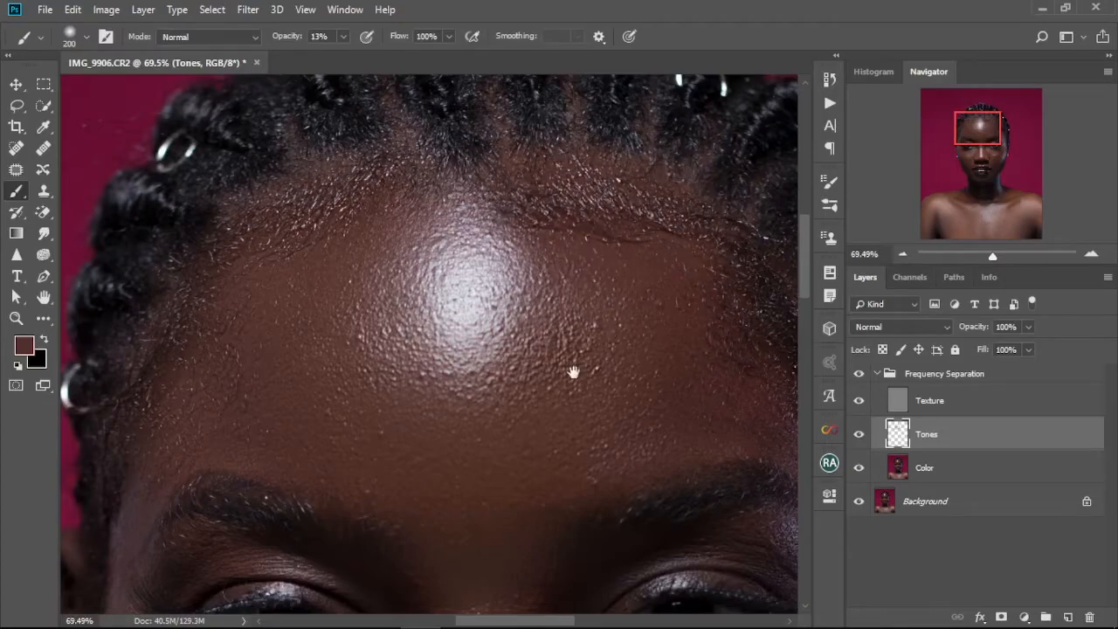
left_click_drag(571, 369, 574, 219)
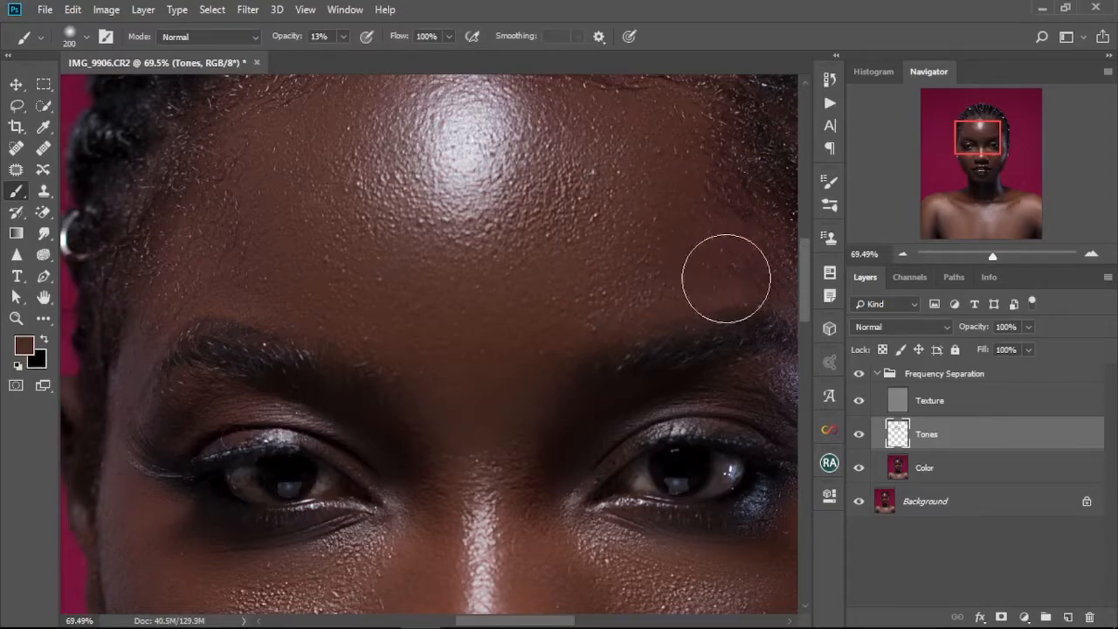
left_click_drag(524, 369, 549, 242)
Zoom out and toggle the Tones layer's visibility to compare the retouch before and after.
scroll(487, 354, "down", 2)
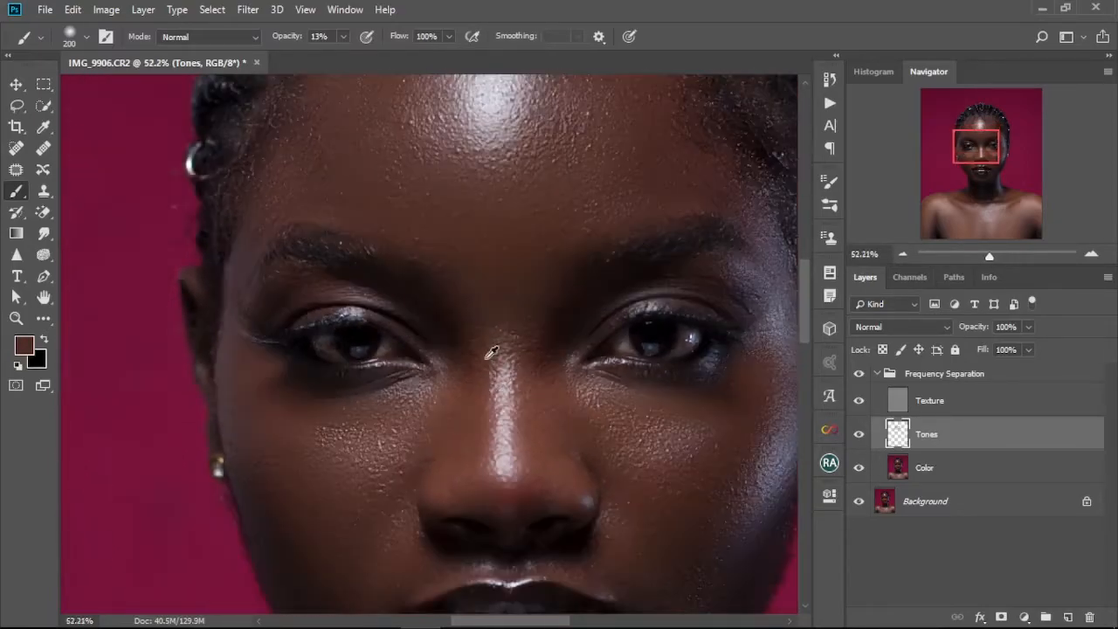
scroll(492, 351, "down", 3)
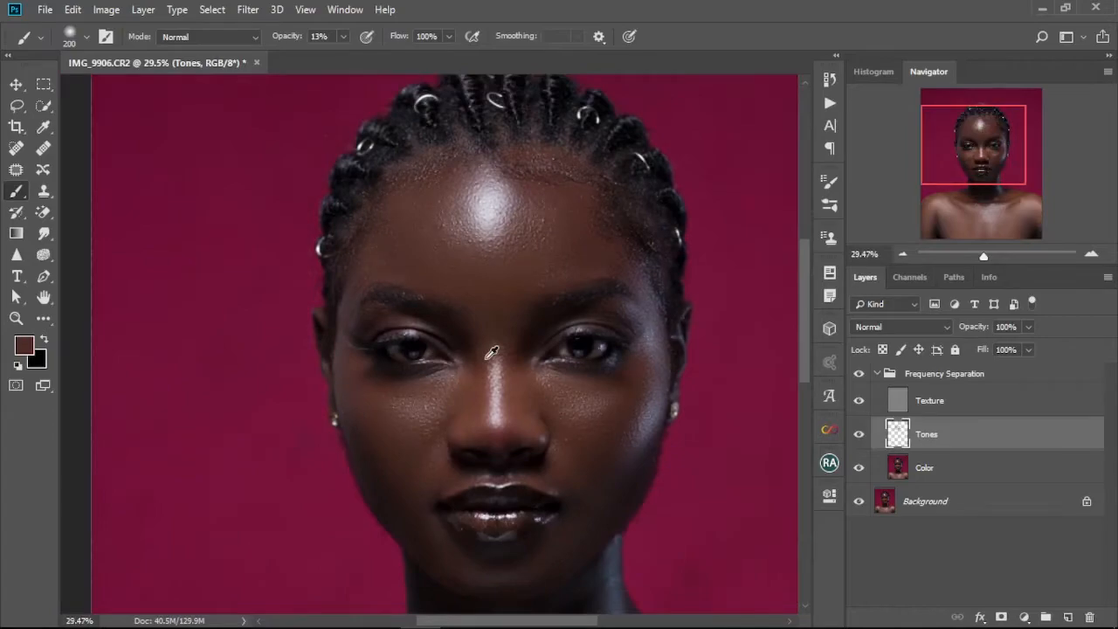
left_click_drag(515, 315, 516, 318)
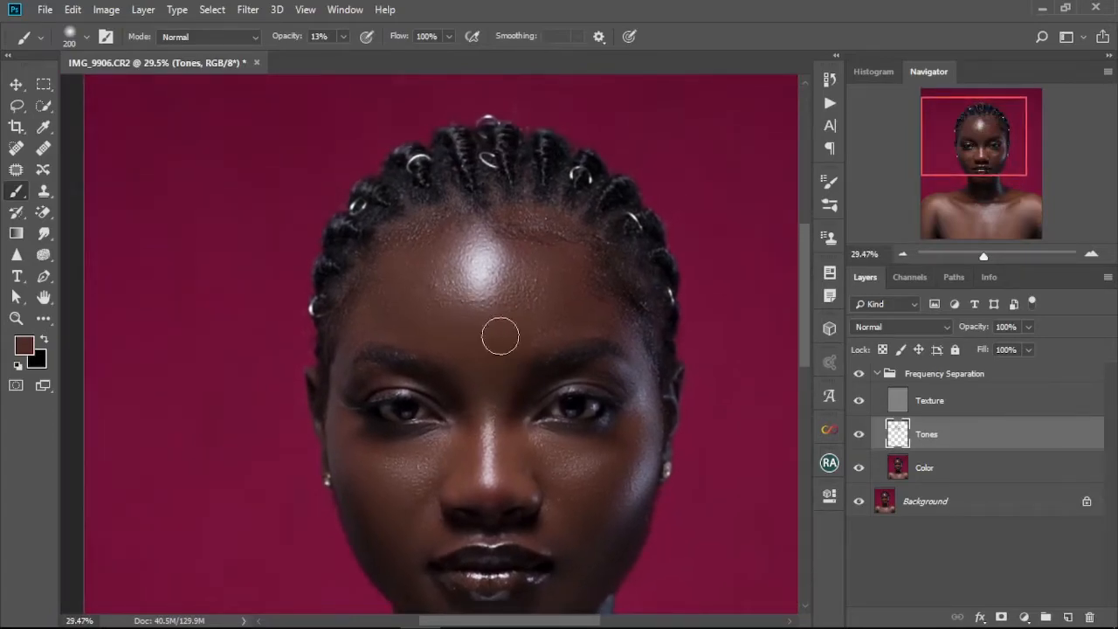
left_click(860, 435)
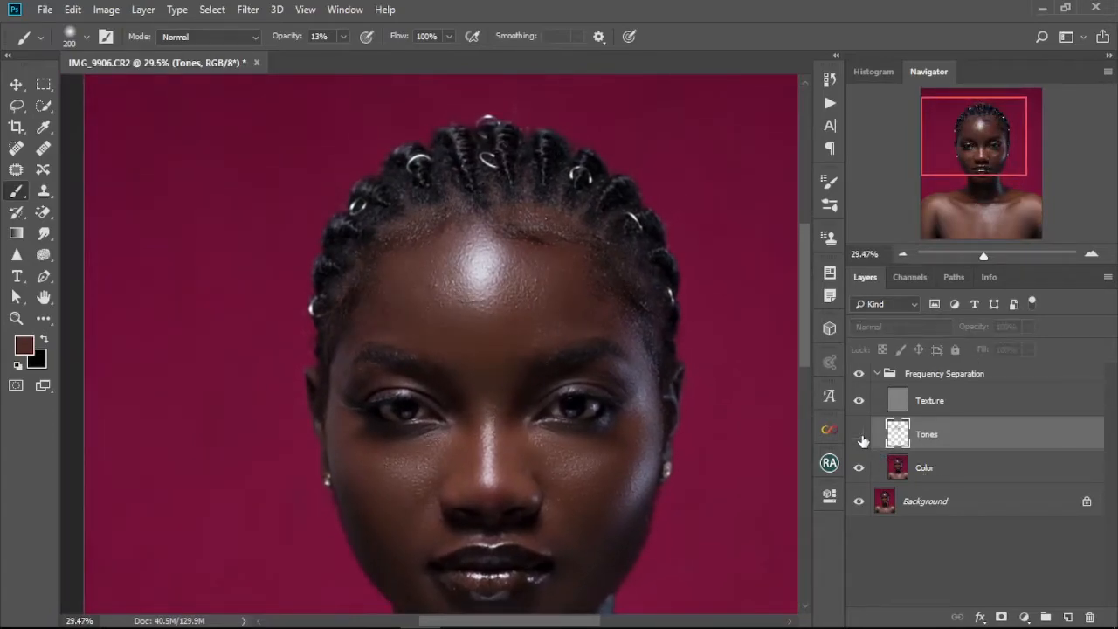
left_click(860, 435)
left_click(860, 437)
left_click(859, 435)
Enlarge the brush to 300 and paint a tone stroke across the upper forehead.
key("bracketright")
key("bracketright")
left_click(428, 265, "alt")
mouse_move(417, 260)
left_mouse_down()
mouse_move(428, 230)
mouse_move(442, 225)
mouse_move(397, 243)
mouse_move(405, 238)
mouse_move(378, 272)
mouse_move(391, 257)
mouse_move(352, 344)
mouse_move(425, 290)
mouse_move(434, 265)
mouse_move(466, 308)
mouse_move(530, 268)
mouse_move(515, 263)
mouse_move(517, 300)
mouse_move(498, 258)
mouse_move(510, 302)
mouse_move(540, 281)
mouse_move(532, 306)
mouse_move(597, 294)
mouse_move(554, 307)
mouse_move(548, 278)
mouse_move(519, 330)
mouse_move(590, 312)
mouse_move(590, 280)
mouse_move(567, 280)
mouse_move(566, 311)
mouse_move(580, 288)
mouse_move(611, 316)
mouse_move(537, 225)
mouse_move(519, 233)
mouse_move(525, 223)
mouse_move(556, 232)
left_mouse_up()
left_click(566, 312, "alt")
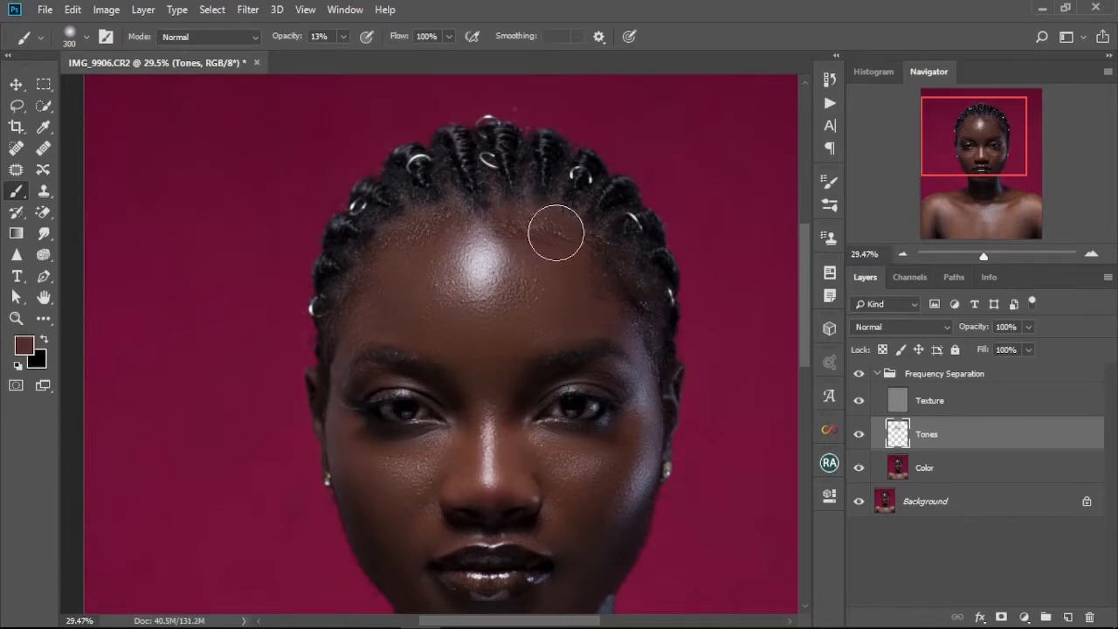
Sample a skin tone, reduce the brush to 200 and paint across the cheeks below the eyes.
left_click_drag(481, 358, 503, 280)
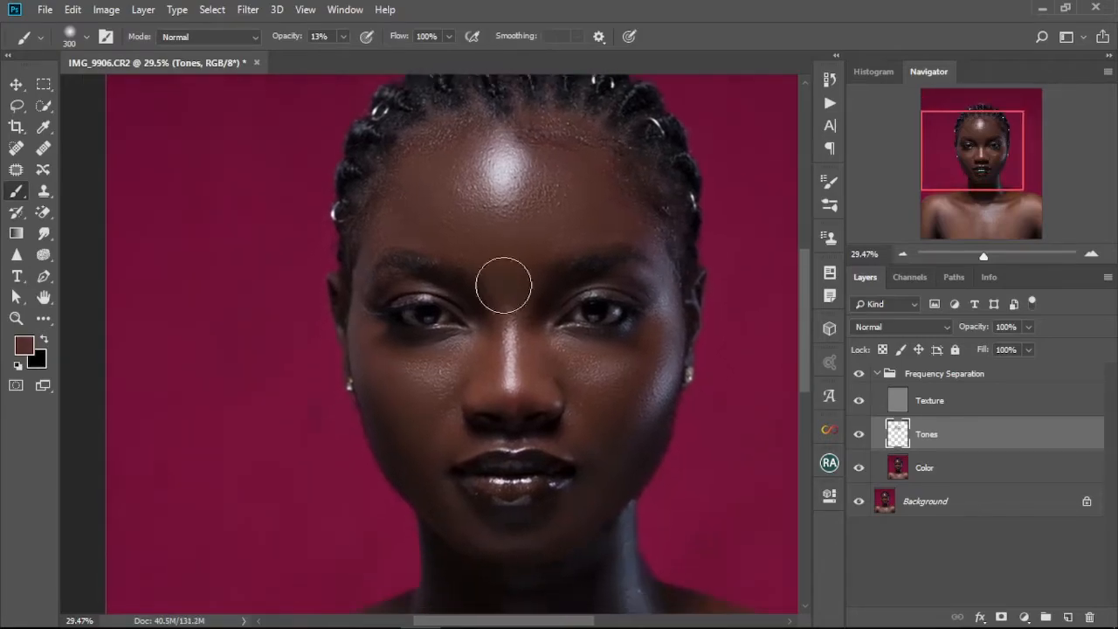
left_click(407, 376, "alt")
mouse_move(423, 378)
left_mouse_down()
mouse_move(387, 376)
mouse_move(425, 376)
left_mouse_up()
key("bracketleft")
key("bracketleft")
left_click(423, 373, "alt")
mouse_move(431, 364)
left_mouse_down()
mouse_move(410, 359)
mouse_move(439, 364)
mouse_move(467, 349)
mouse_move(403, 370)
mouse_move(386, 348)
mouse_move(440, 359)
mouse_move(447, 422)
mouse_move(452, 400)
mouse_move(389, 388)
mouse_move(430, 443)
mouse_move(416, 413)
mouse_move(537, 447)
mouse_move(597, 427)
left_mouse_up()
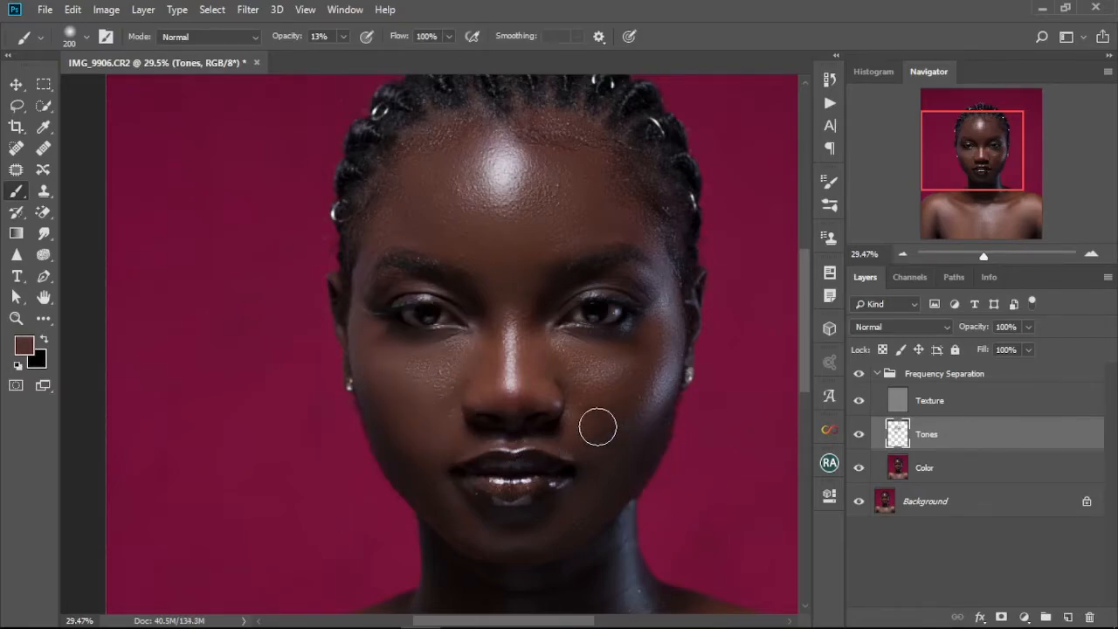
Sample skin tones and paint soft strokes over the right cheek and the left jaw beside the mouth.
key("bracketright")
key("bracketright")
key("bracketleft")
key("bracketleft")
left_click(572, 348, "alt")
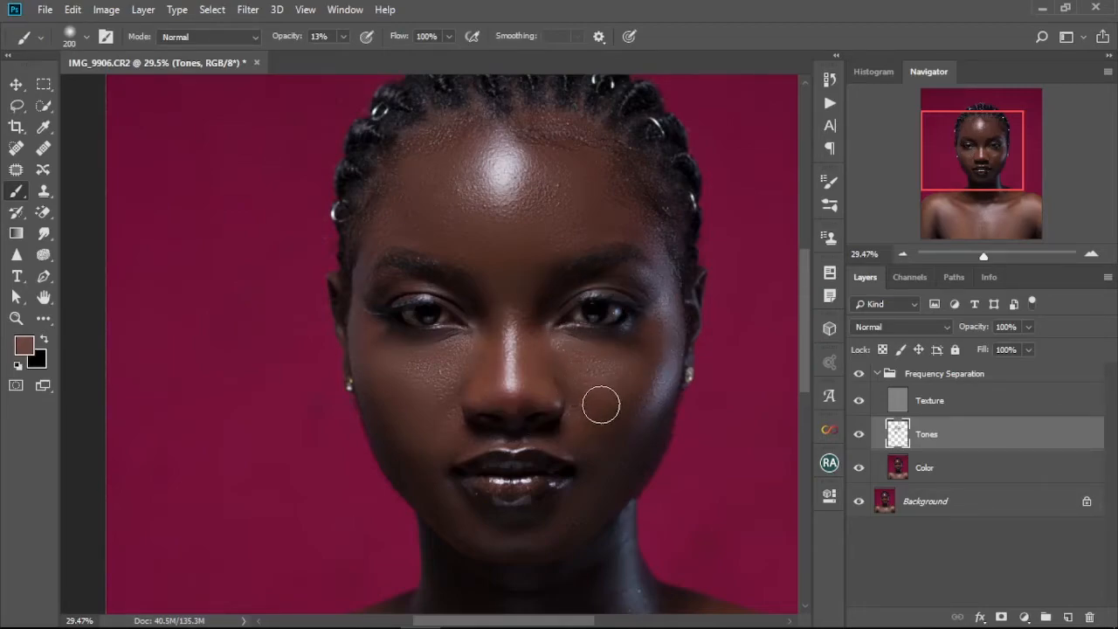
left_click(594, 392, "alt")
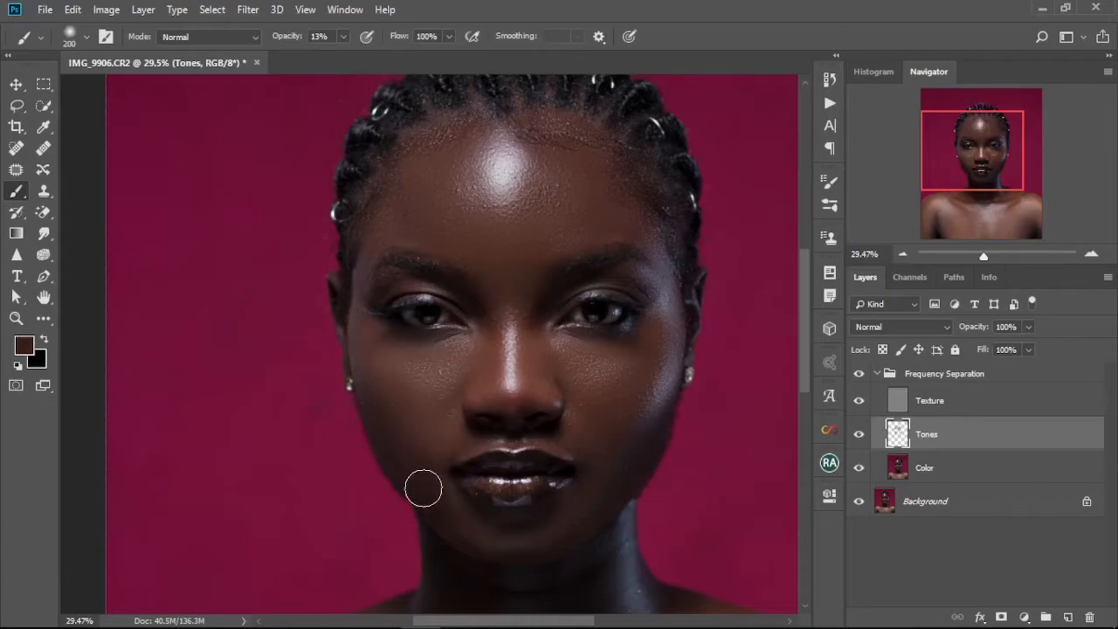
mouse_move(455, 519)
left_mouse_down()
mouse_move(437, 463)
mouse_move(390, 404)
left_mouse_up()
Set the brush to 150 and paint sampled tones under the eyes, beside the nose and around the mouth.
scroll(552, 398, "down", 2)
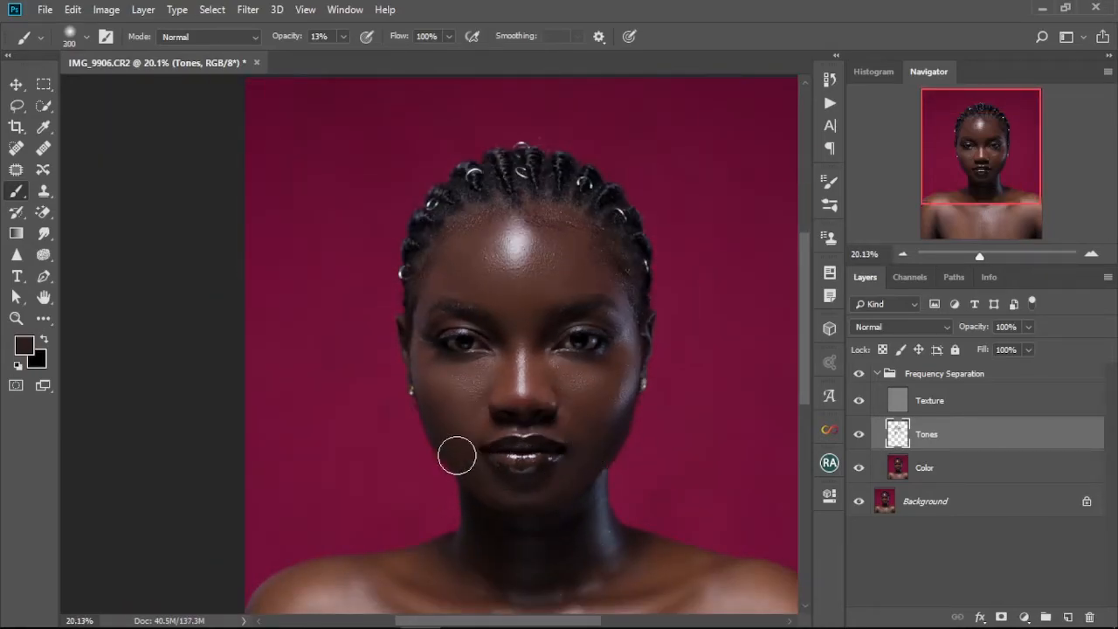
left_click(441, 410, "alt")
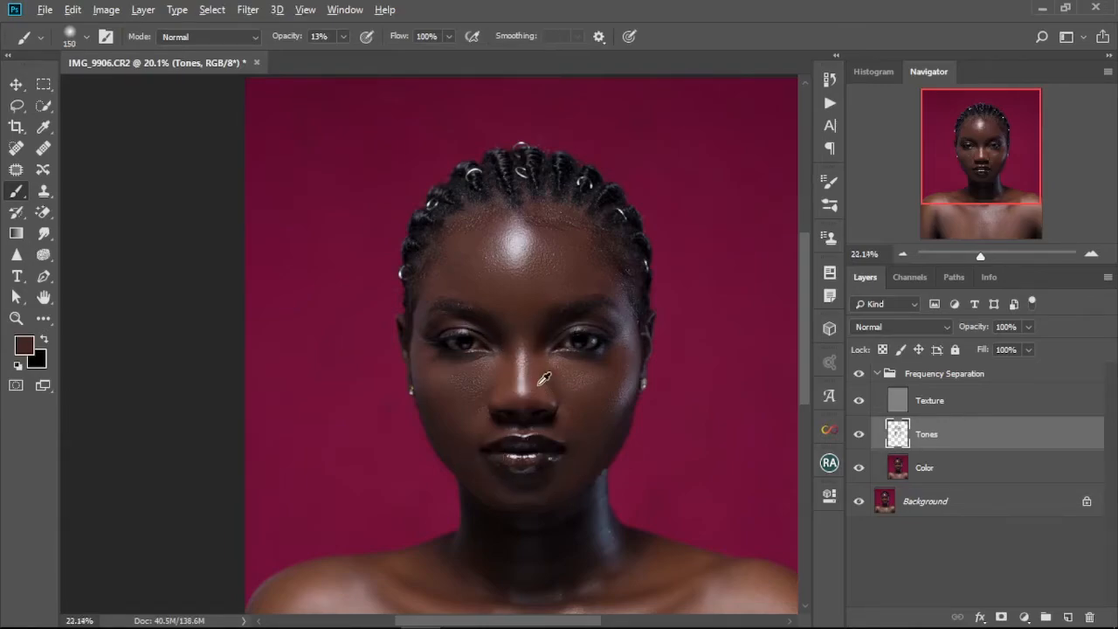
scroll(531, 389, "up", 5)
left_click(541, 342, "alt")
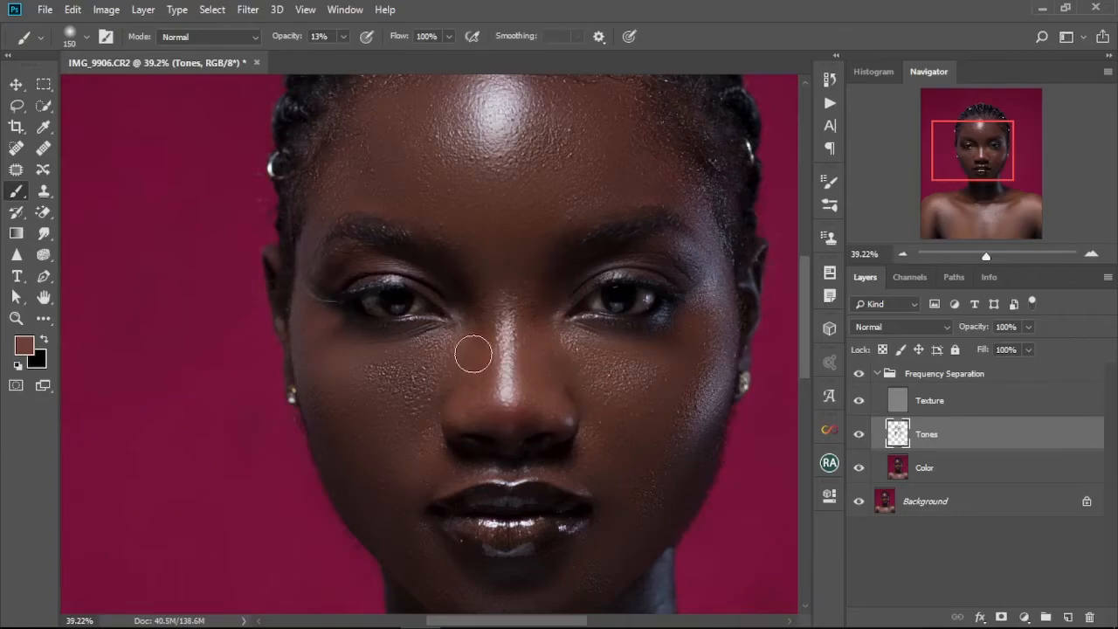
mouse_move(469, 346)
left_mouse_down()
mouse_move(483, 300)
mouse_move(471, 297)
mouse_move(476, 318)
mouse_move(480, 274)
left_mouse_up()
left_click(533, 279, "alt")
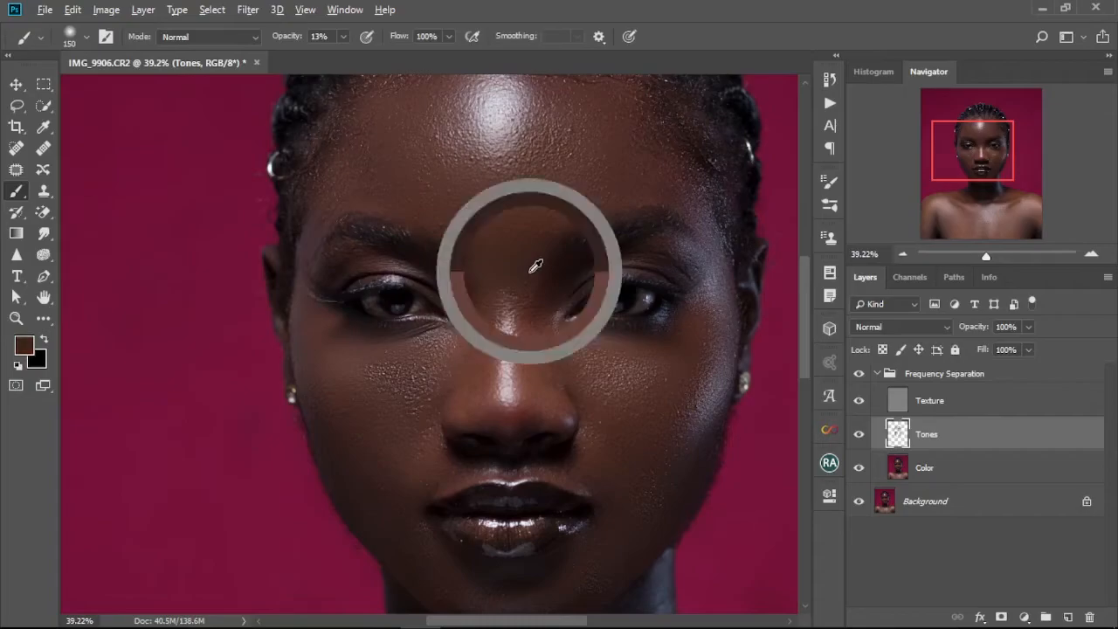
mouse_move(569, 355)
left_mouse_down()
mouse_move(599, 352)
mouse_move(580, 367)
mouse_move(641, 375)
mouse_move(590, 428)
left_mouse_up()
left_click_drag(475, 417, 528, 344)
left_click(484, 405, "alt")
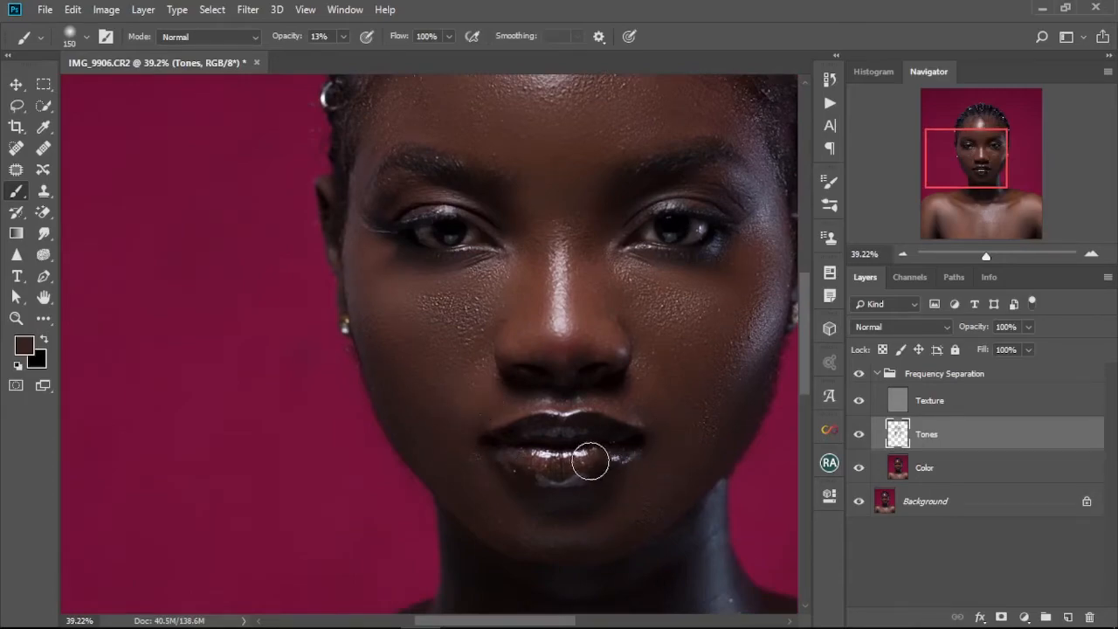
Zoom and pan around the face to inspect the forehead and brow area.
scroll(579, 450, "down", 3)
scroll(579, 447, "down", 3)
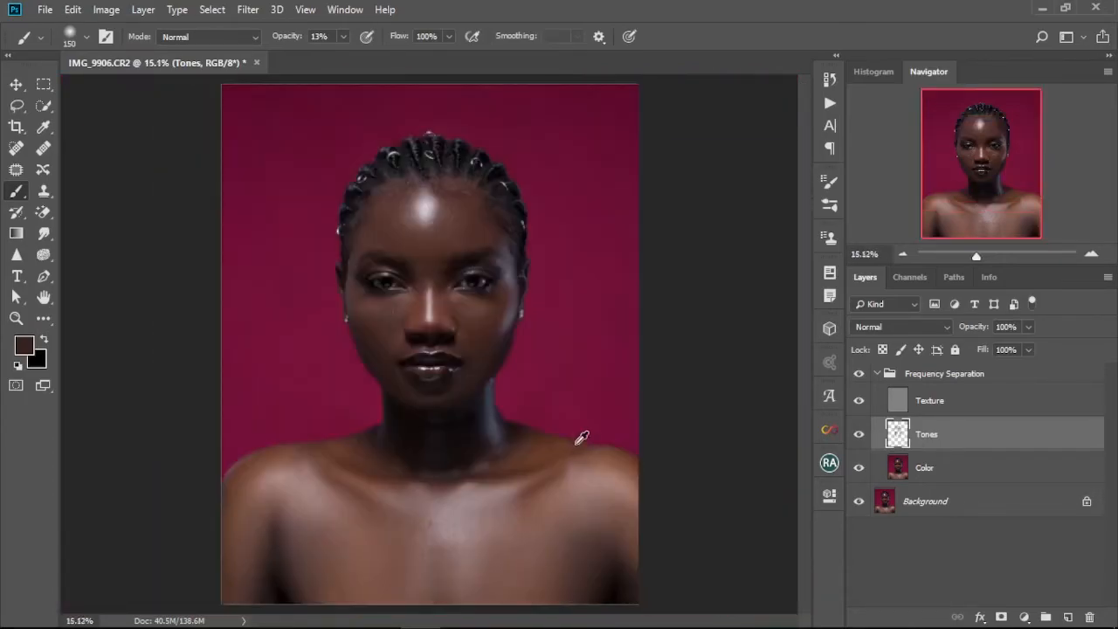
scroll(418, 261, "up", 1)
scroll(418, 261, "up", 3)
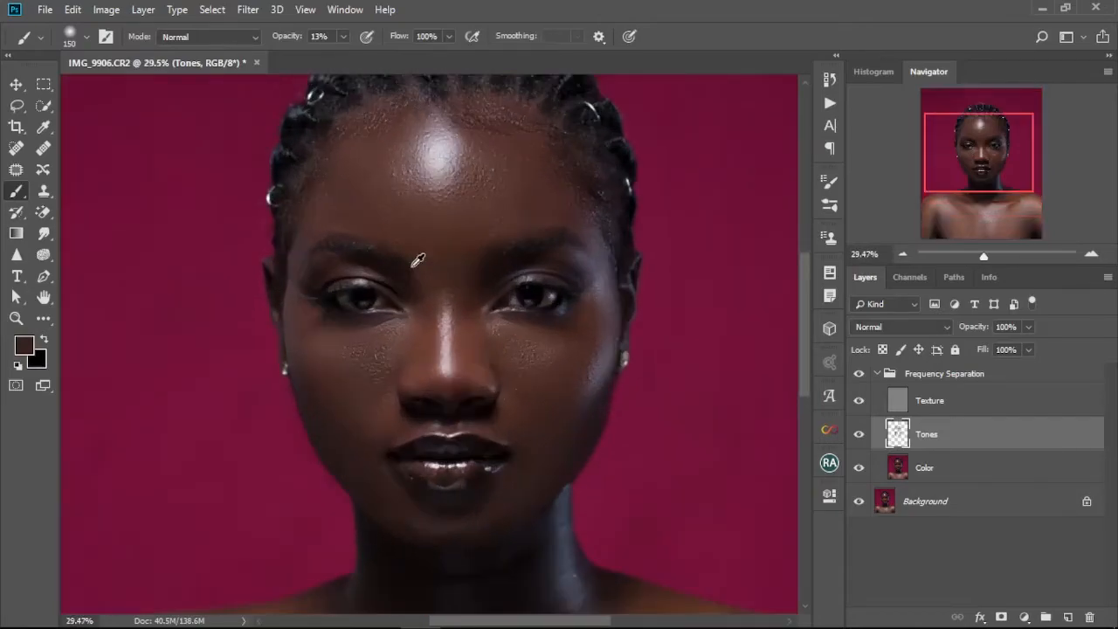
scroll(429, 274, "up", 3)
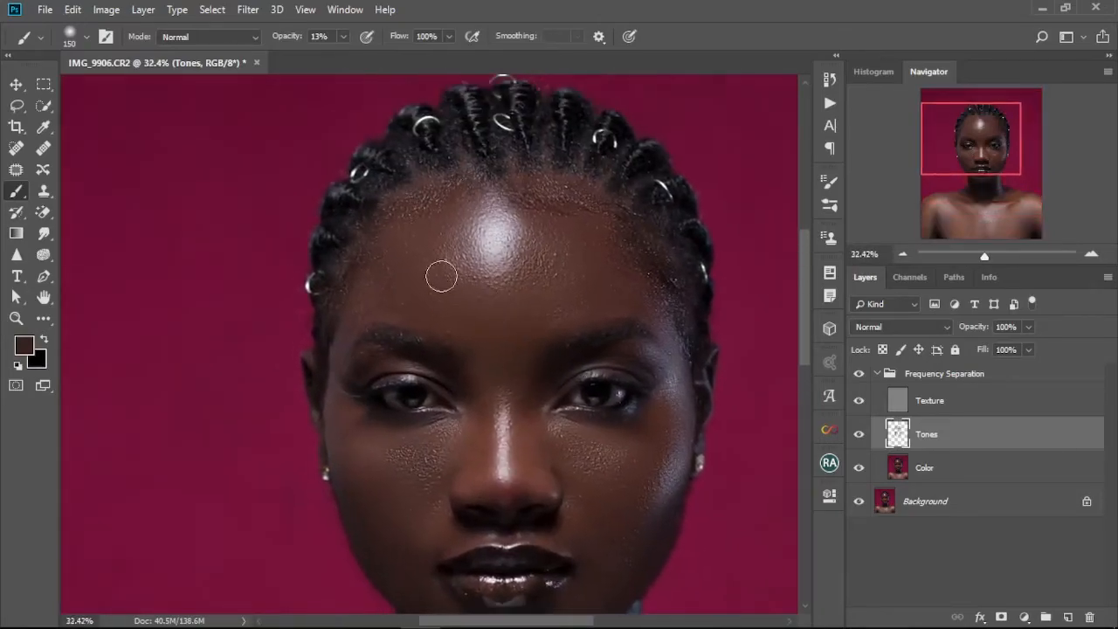
scroll(444, 265, "up", 1)
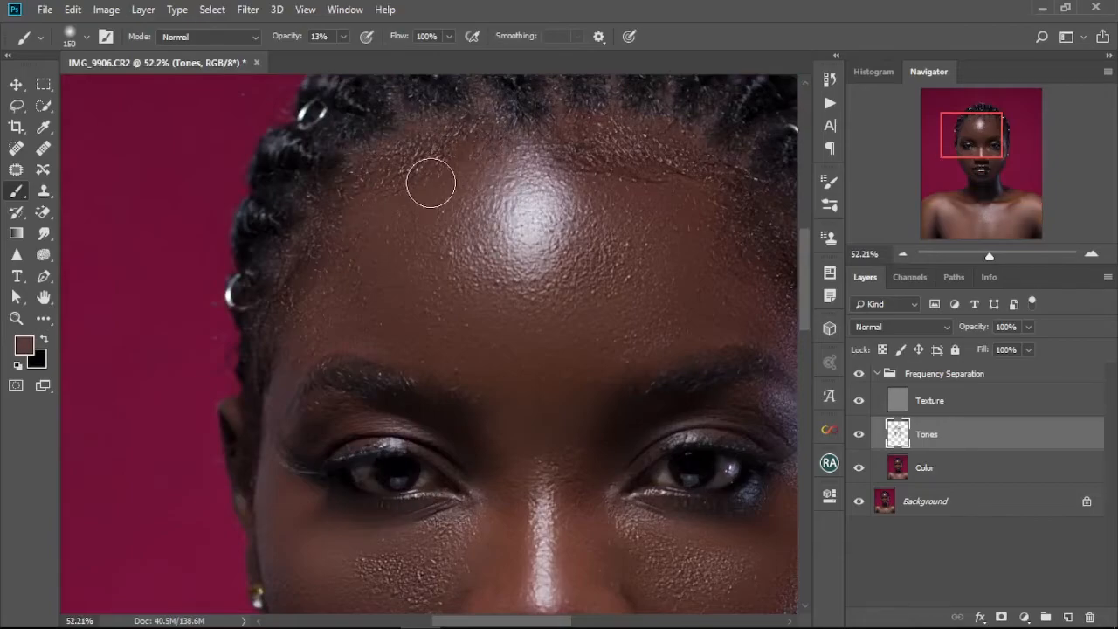
left_click_drag(597, 232, 547, 306)
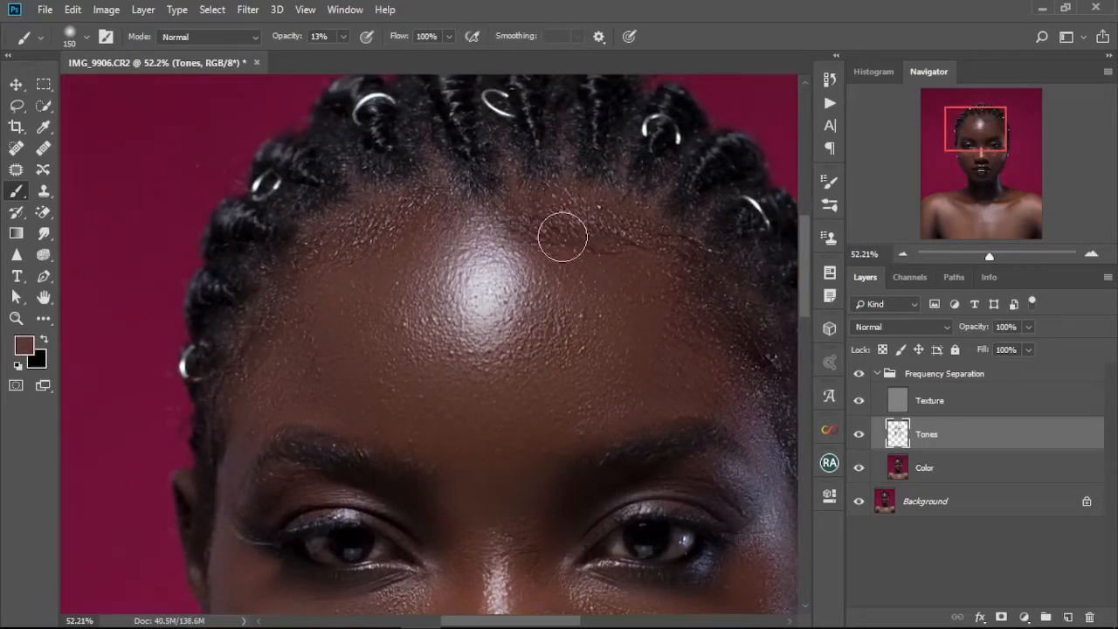
left_click_drag(650, 369, 564, 311)
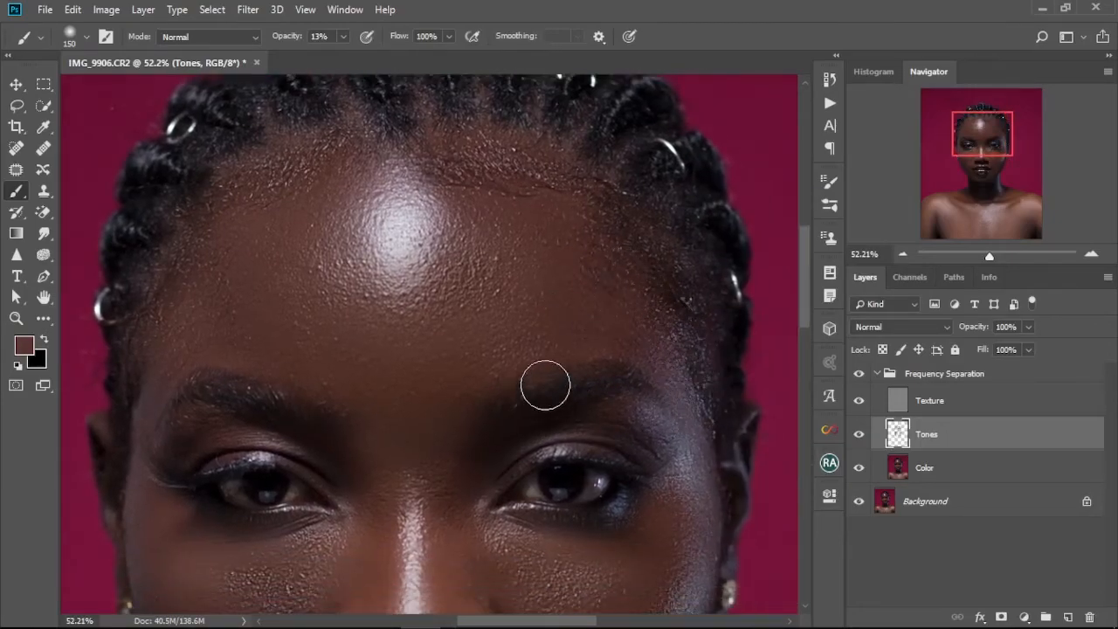
scroll(546, 390, "down", 4)
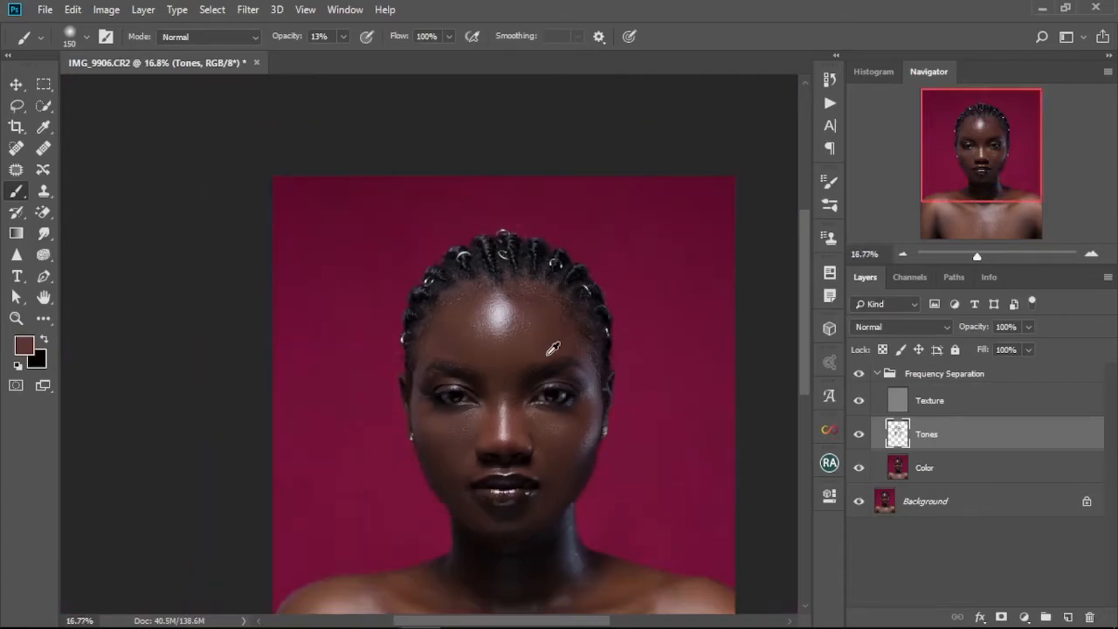
scroll(553, 358, "down", 2)
scroll(554, 369, "up", 5)
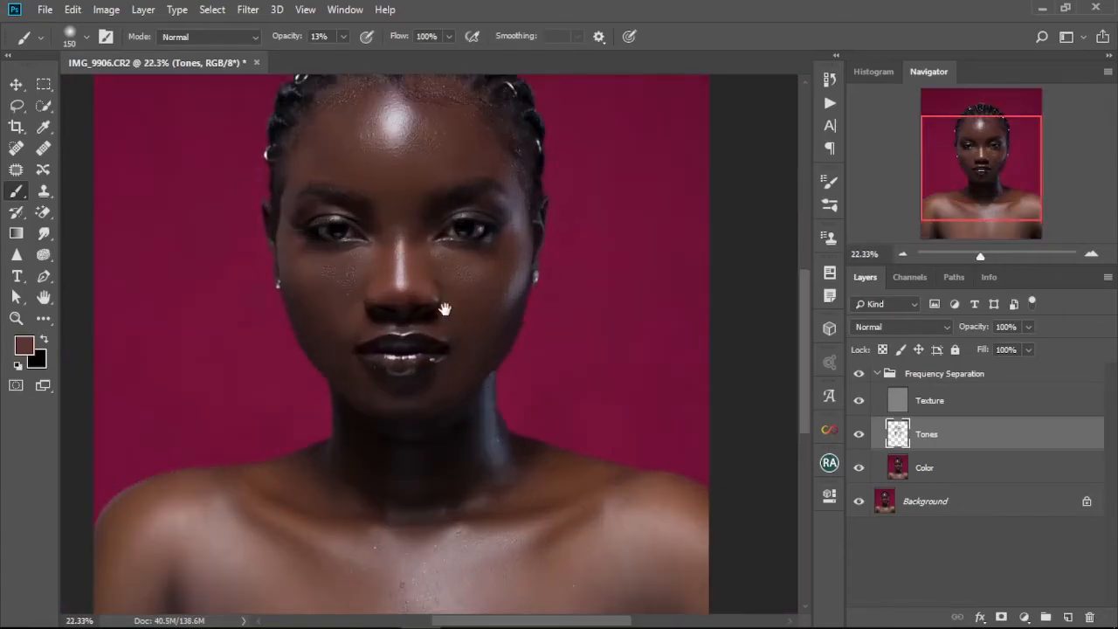
left_click_drag(436, 264, 486, 334)
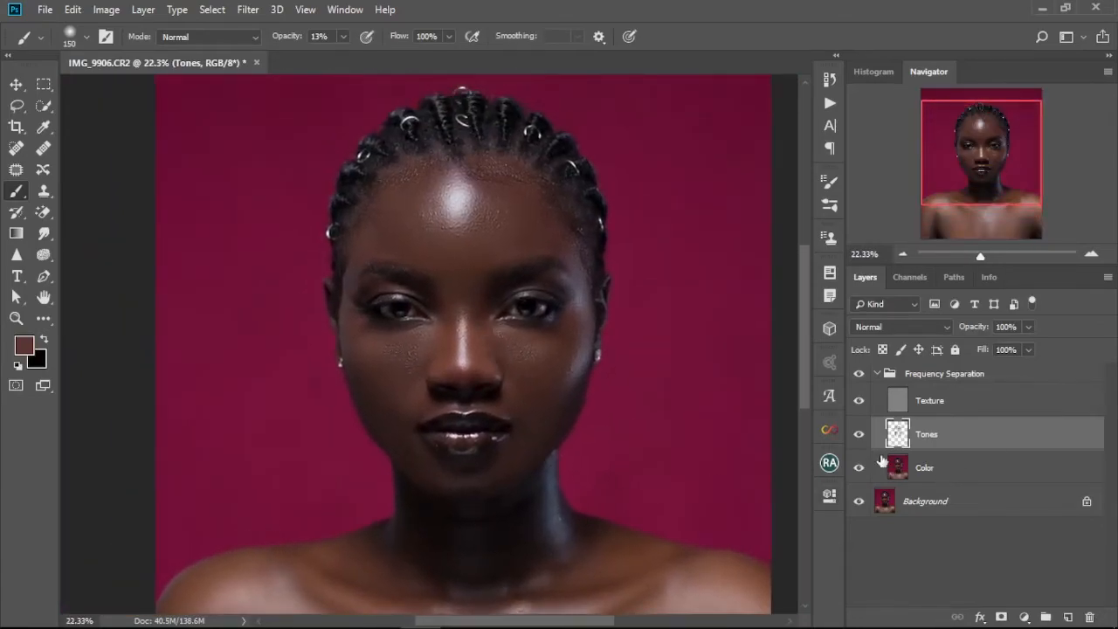
Toggle the Tones layer to compare, and set its opacity to 83%.
left_click(859, 436)
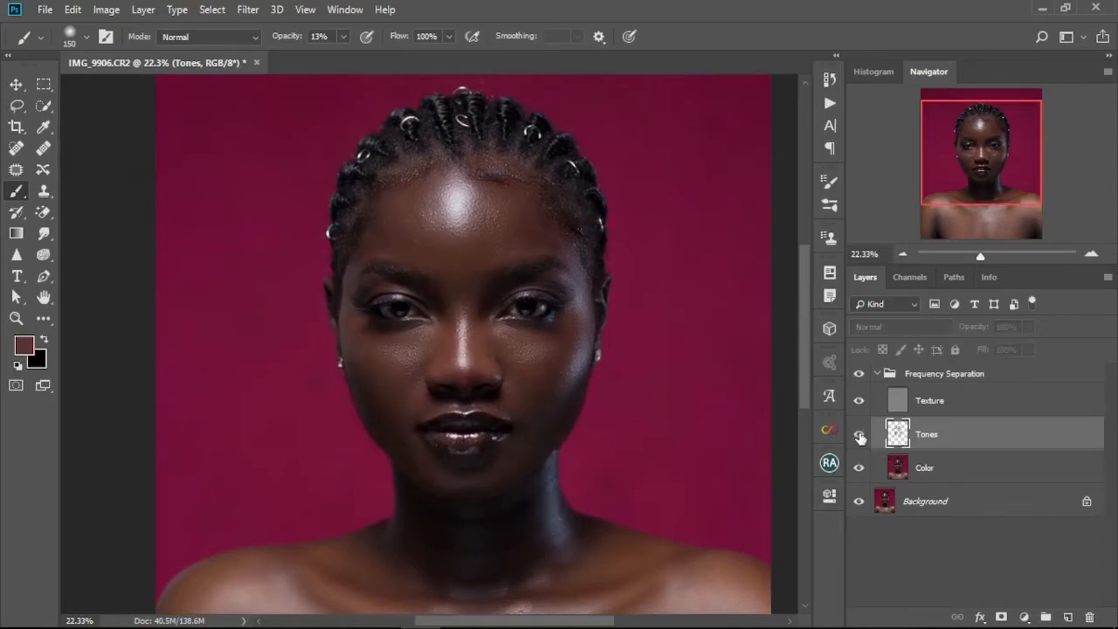
left_click(860, 436)
left_click(859, 436)
left_click(860, 436)
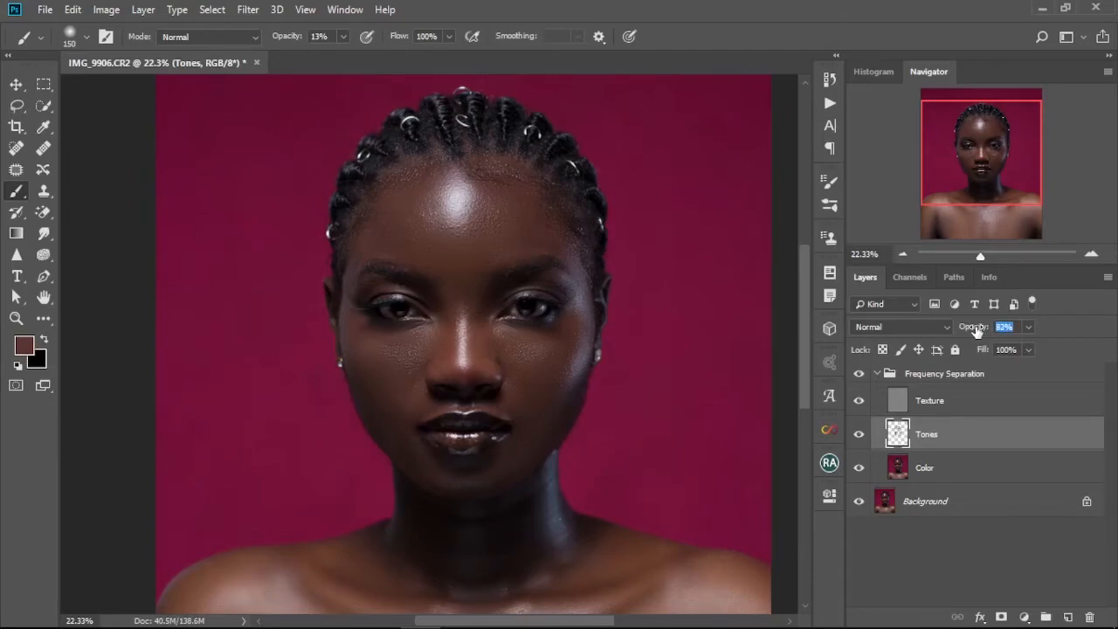
left_click(859, 435)
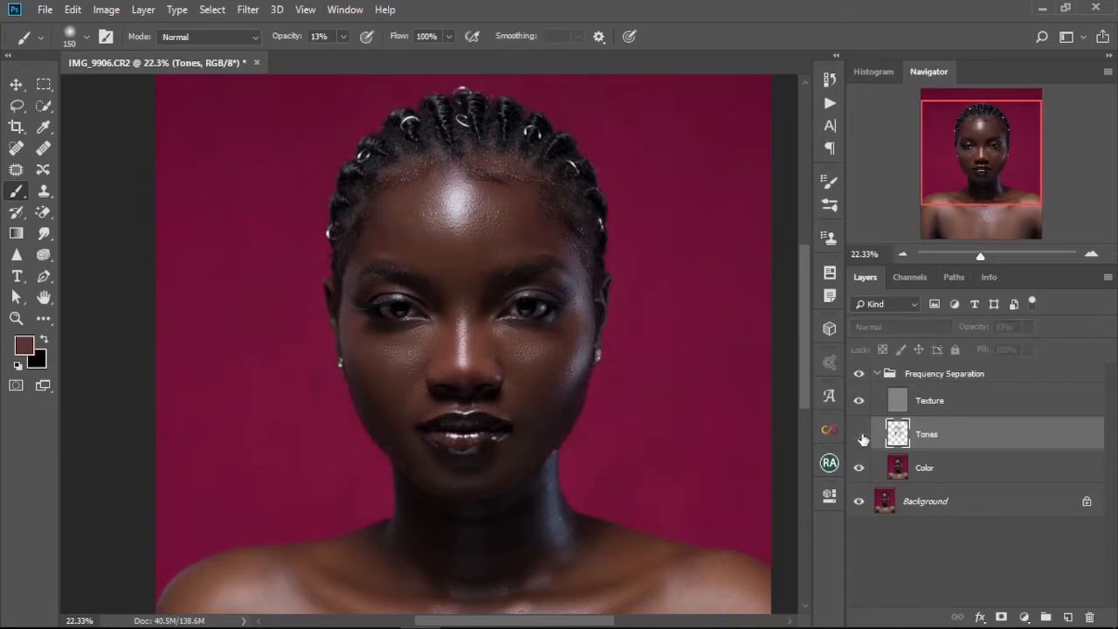
left_click(860, 435)
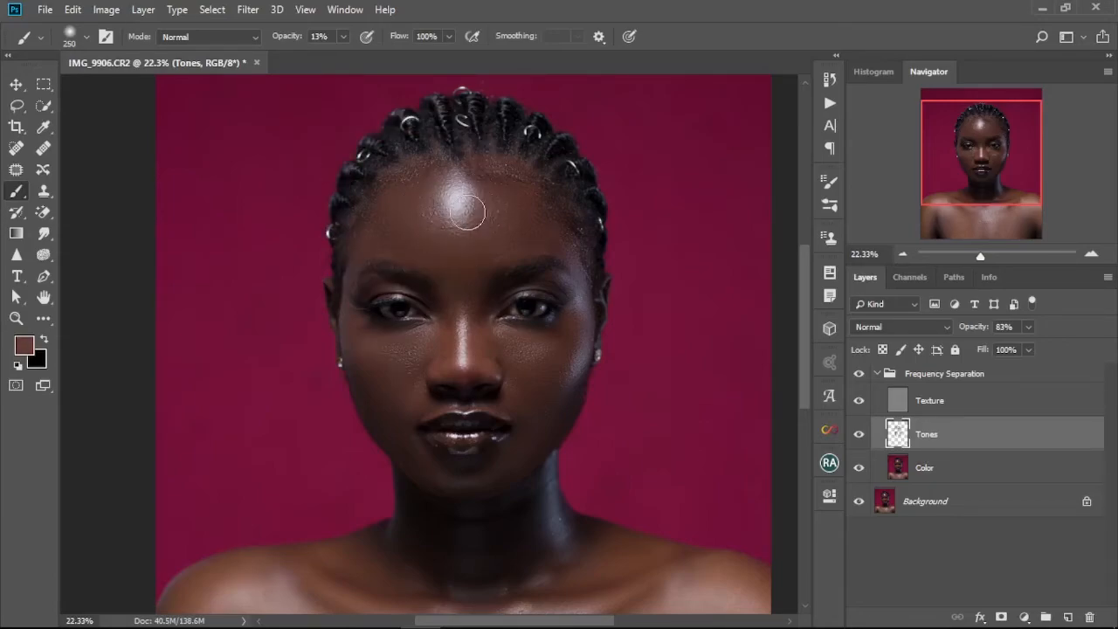
Paint tone strokes on the left forehead and mid-face with a 250 brush, then shrink it to 125.
left_click_drag(441, 212, 461, 199)
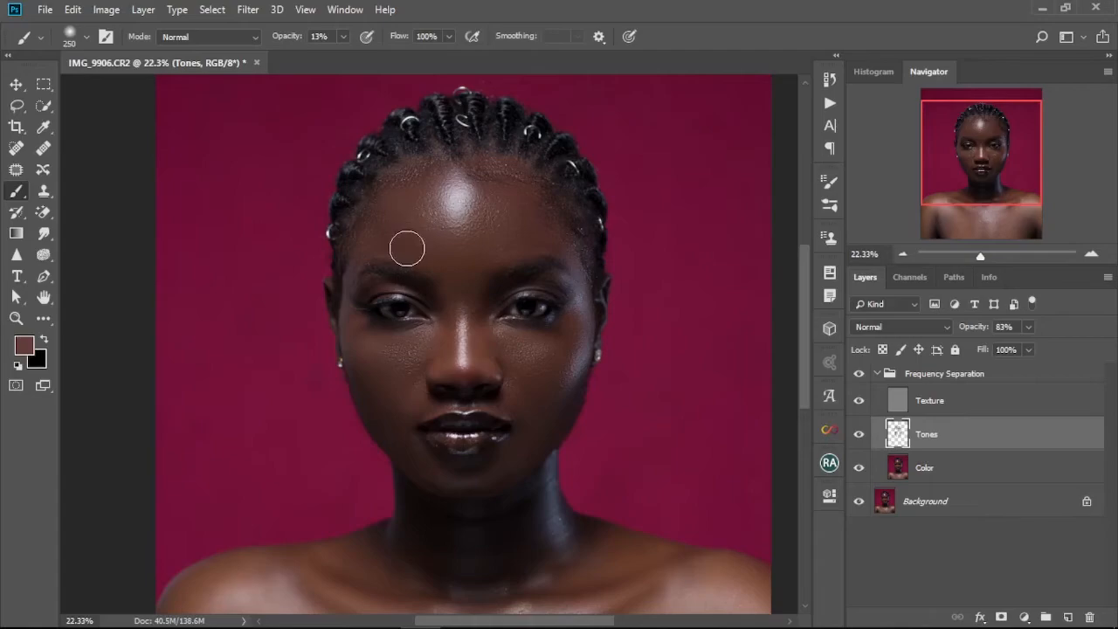
scroll(529, 362, "down", 2)
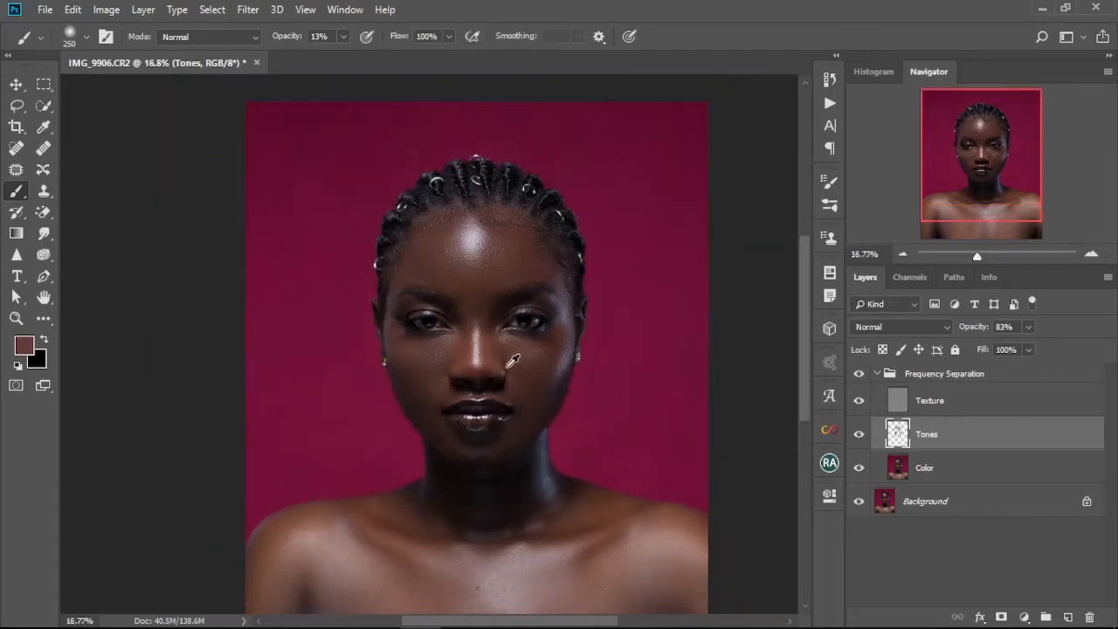
scroll(516, 361, "up", 4)
scroll(508, 365, "up", 4)
left_click_drag(447, 368, 457, 313)
key("bracketleft")
key("bracketleft")
key("bracketleft")
key("bracketleft")
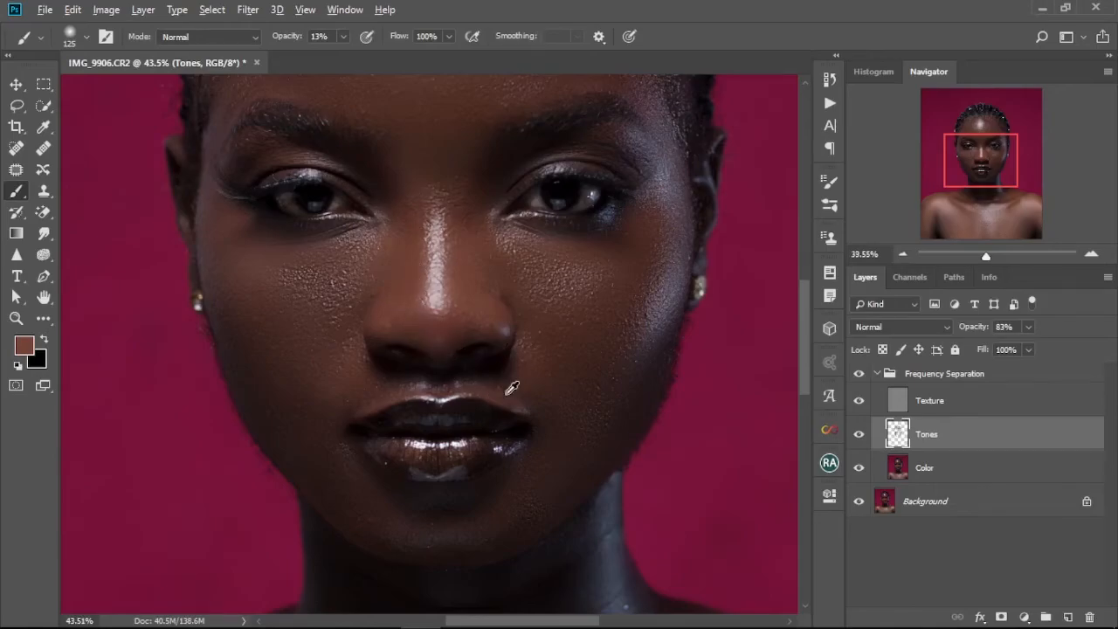
Enlarge the brush to 500 and paint soft tone strokes over the chest and shoulders.
scroll(511, 387, "down", 5, "alt")
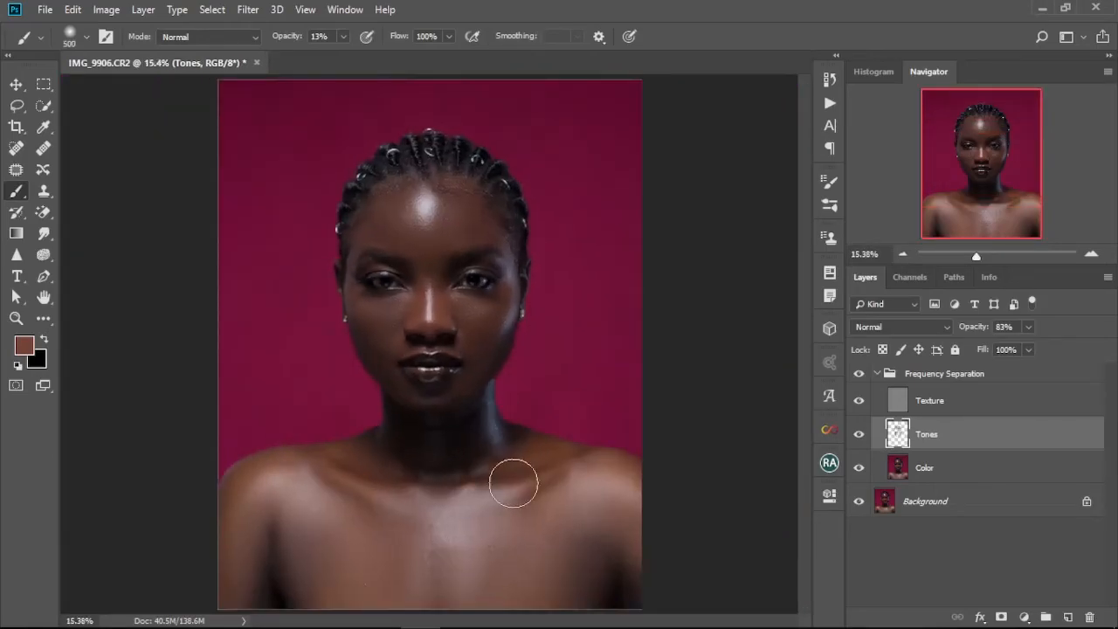
left_click(552, 534, "alt")
mouse_move(542, 521)
left_mouse_down()
mouse_move(496, 594)
mouse_move(539, 612)
left_mouse_up()
left_click(581, 548, "alt")
mouse_move(580, 547)
left_mouse_down()
mouse_move(593, 498)
mouse_move(634, 567)
mouse_move(576, 483)
mouse_move(513, 525)
mouse_move(613, 464)
mouse_move(600, 470)
mouse_move(652, 514)
left_mouse_up()
mouse_move(303, 516)
left_mouse_down()
mouse_move(345, 610)
mouse_move(326, 524)
mouse_move(364, 562)
mouse_move(359, 538)
mouse_move(347, 592)
mouse_move(293, 526)
mouse_move(297, 604)
mouse_move(250, 521)
mouse_move(248, 502)
mouse_move(266, 490)
mouse_move(344, 510)
mouse_move(412, 559)
mouse_move(397, 531)
mouse_move(390, 563)
left_mouse_up()
left_click(249, 501, "alt")
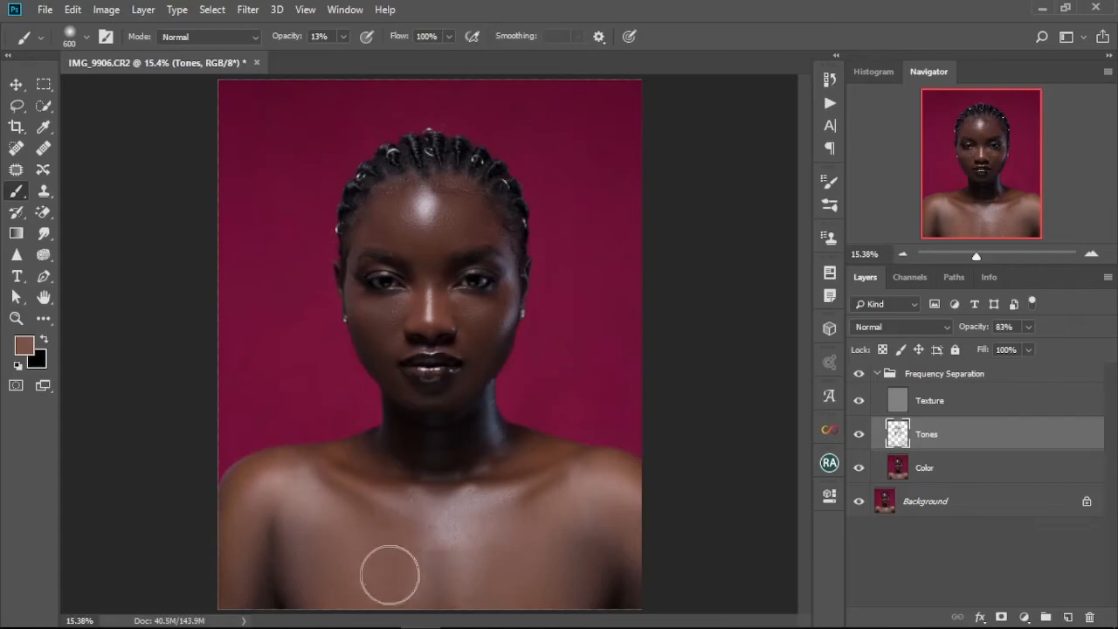
scroll(453, 489, "down", 2)
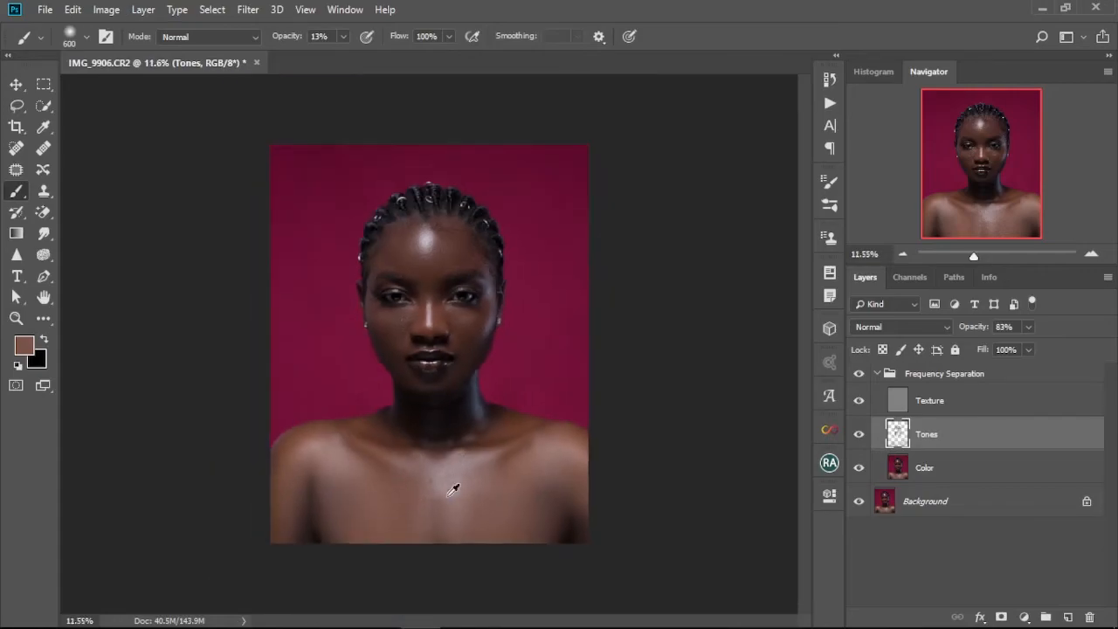
Reduce the brush size to 200 while moving around the neck and chest.
scroll(453, 489, "up", 2)
scroll(456, 533, "down", 5)
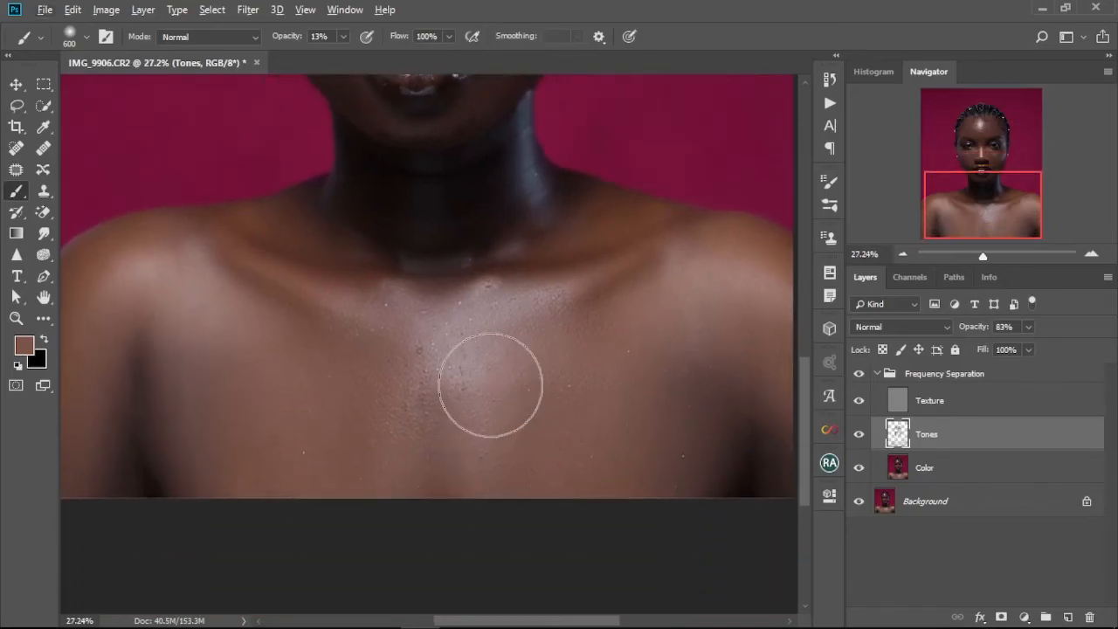
left_click(522, 370, "alt")
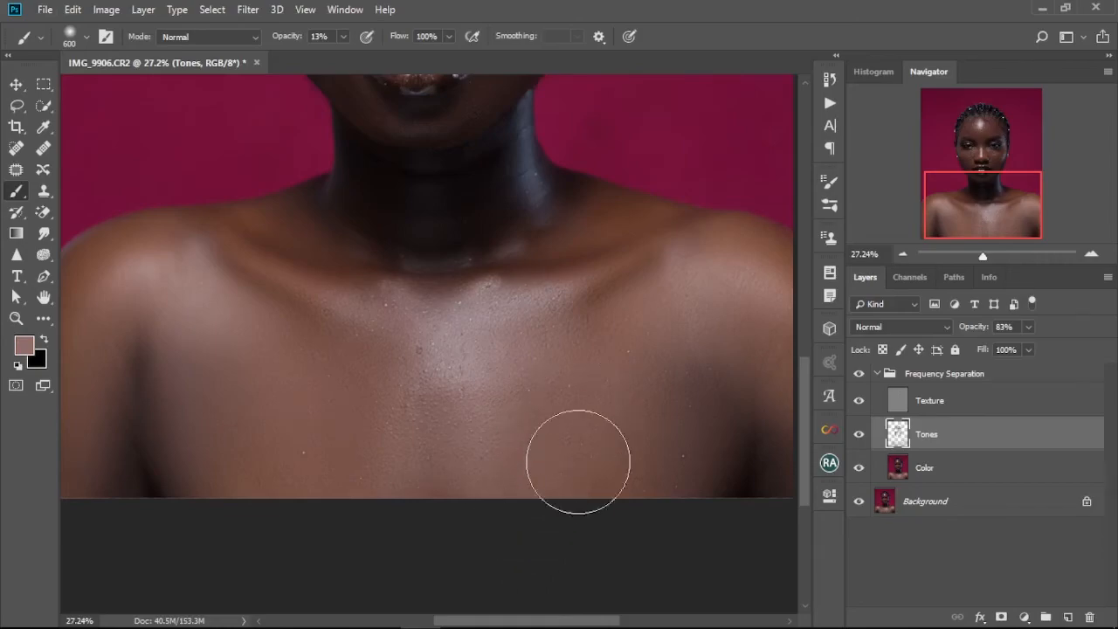
scroll(530, 395, "down", 5)
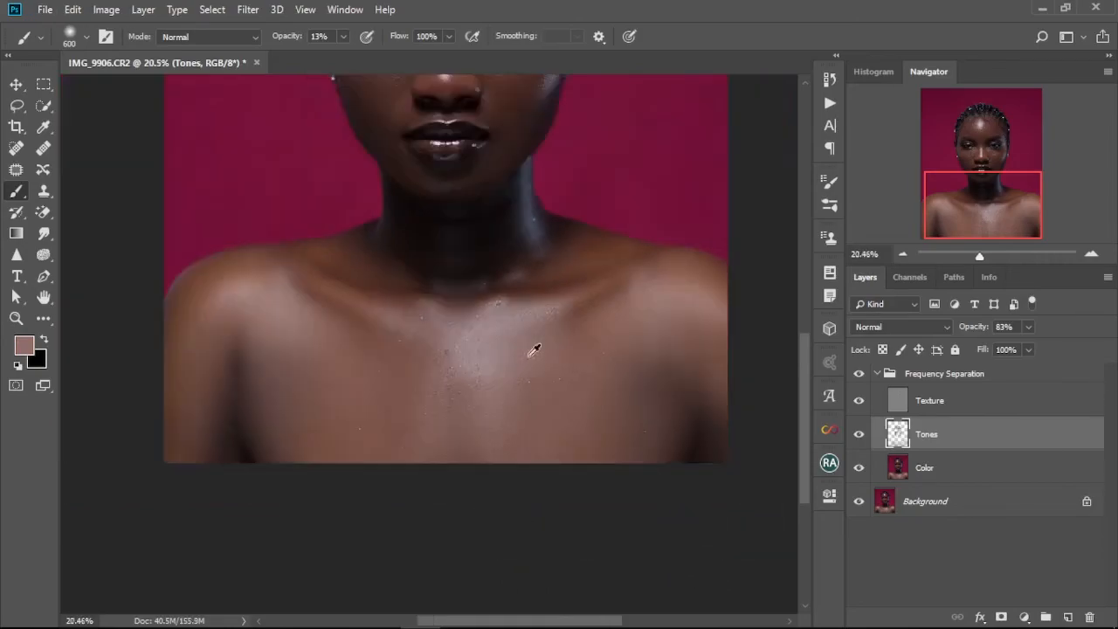
scroll(499, 450, "up", 5)
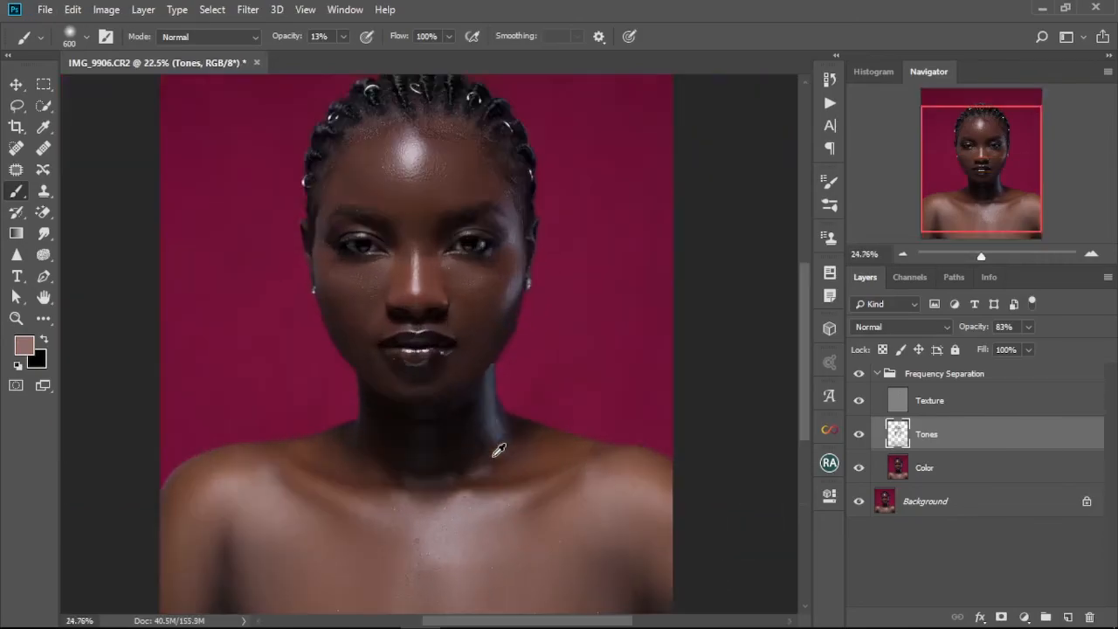
key("bracketleft")
key("bracketleft")
key("bracketleft")
key("bracketleft")
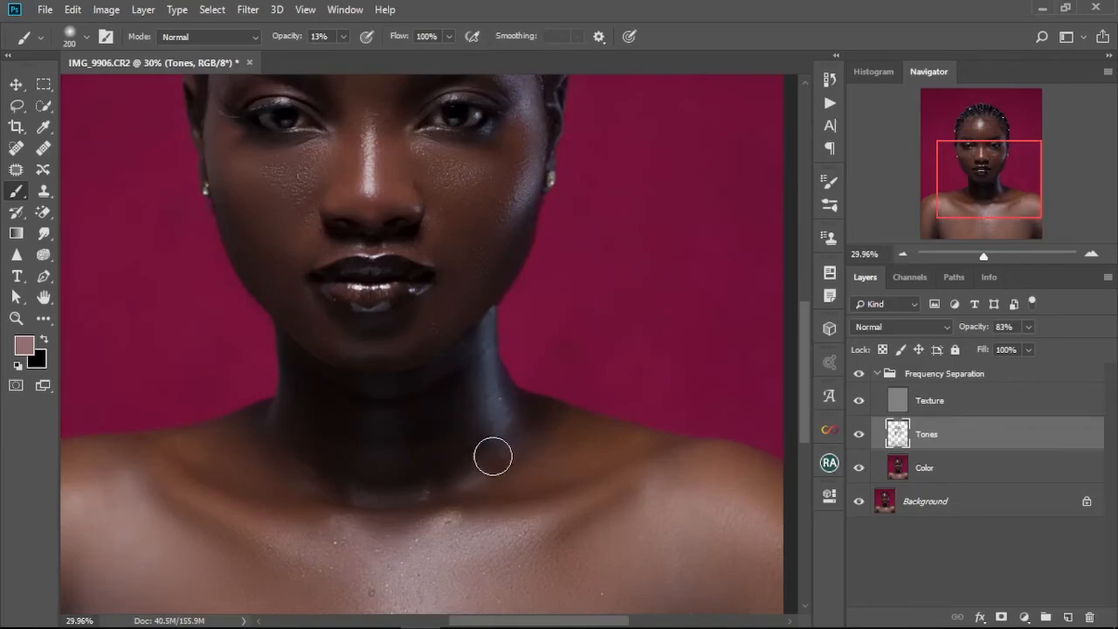
Sample a darker skin tone on the forehead and paint soft tone strokes across the forehead and temples.
scroll(520, 545, "up", 2)
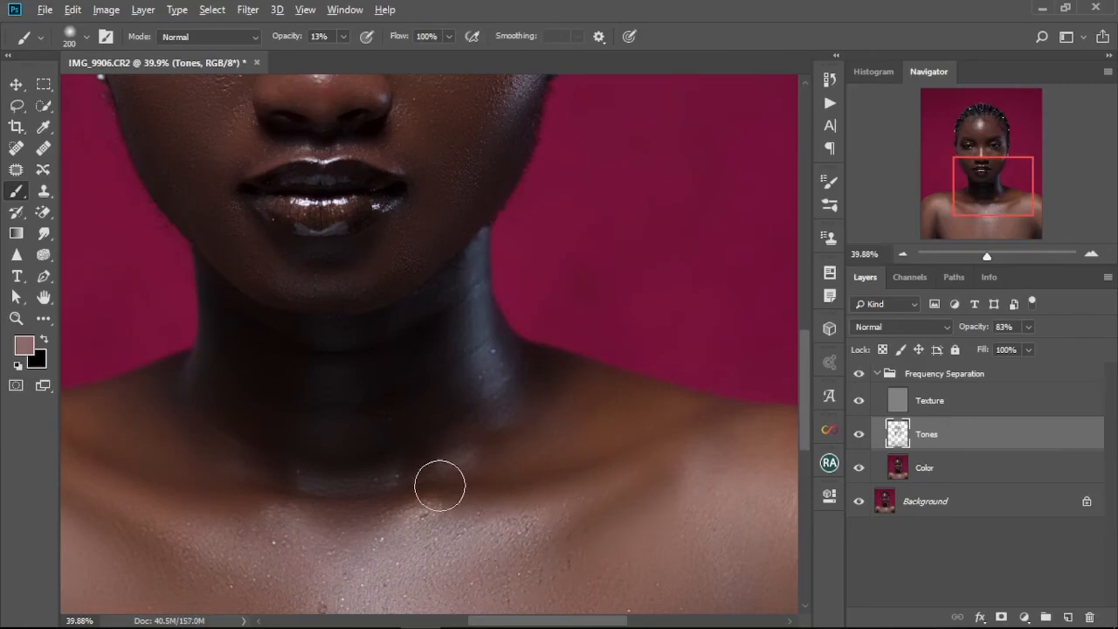
scroll(439, 486, "down", 5)
scroll(439, 486, "down", 3)
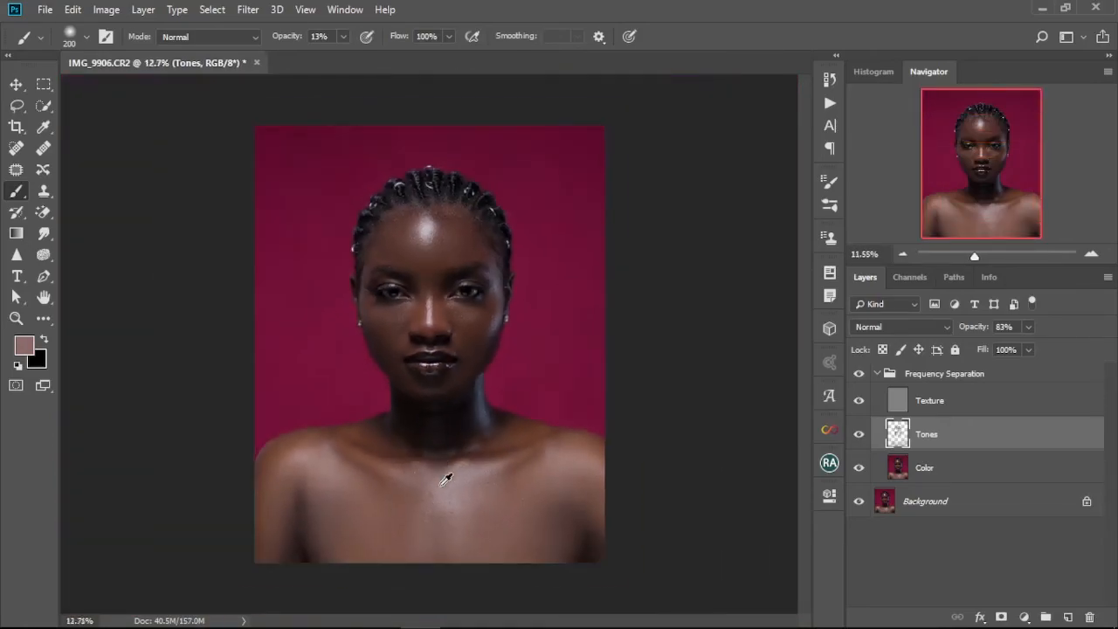
scroll(439, 485, "up", 3)
scroll(433, 280, "up", 6)
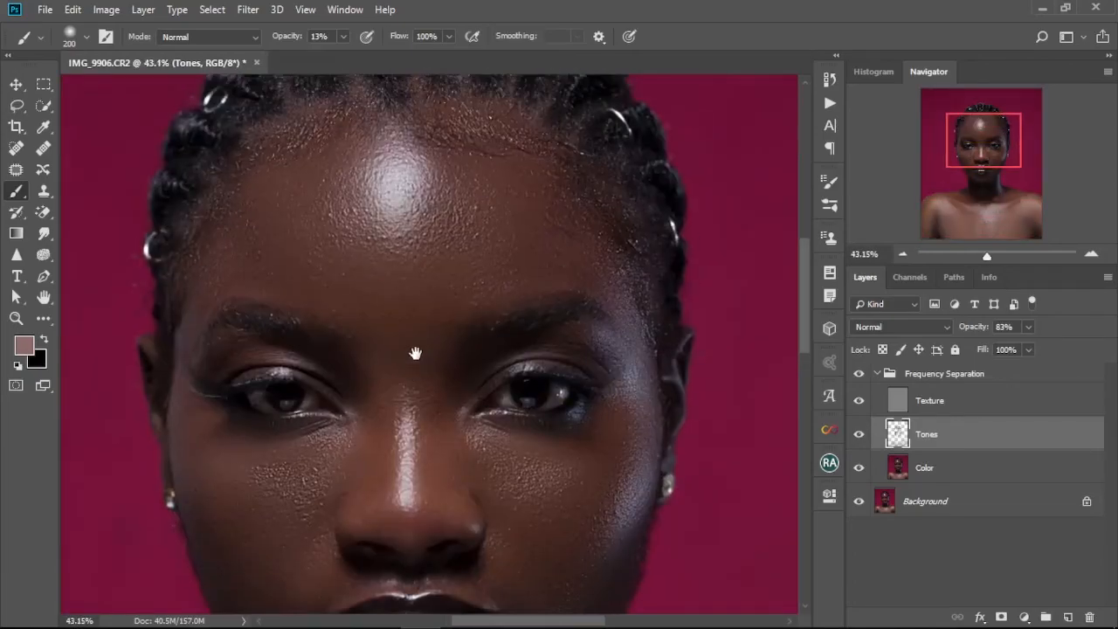
left_click_drag(415, 353, 411, 398)
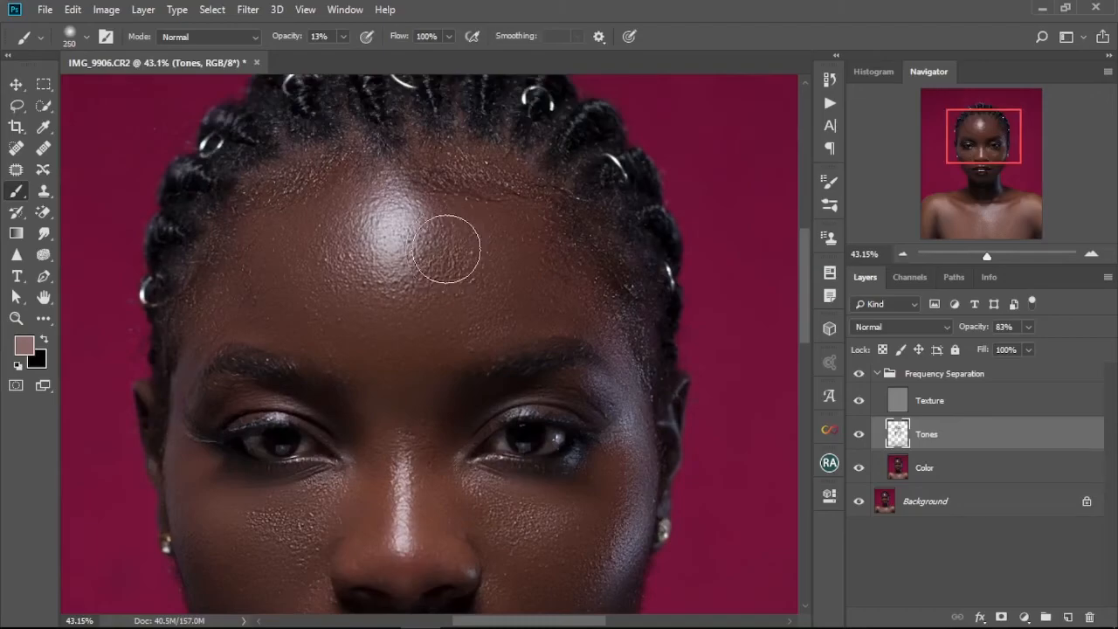
left_click(467, 223, "alt")
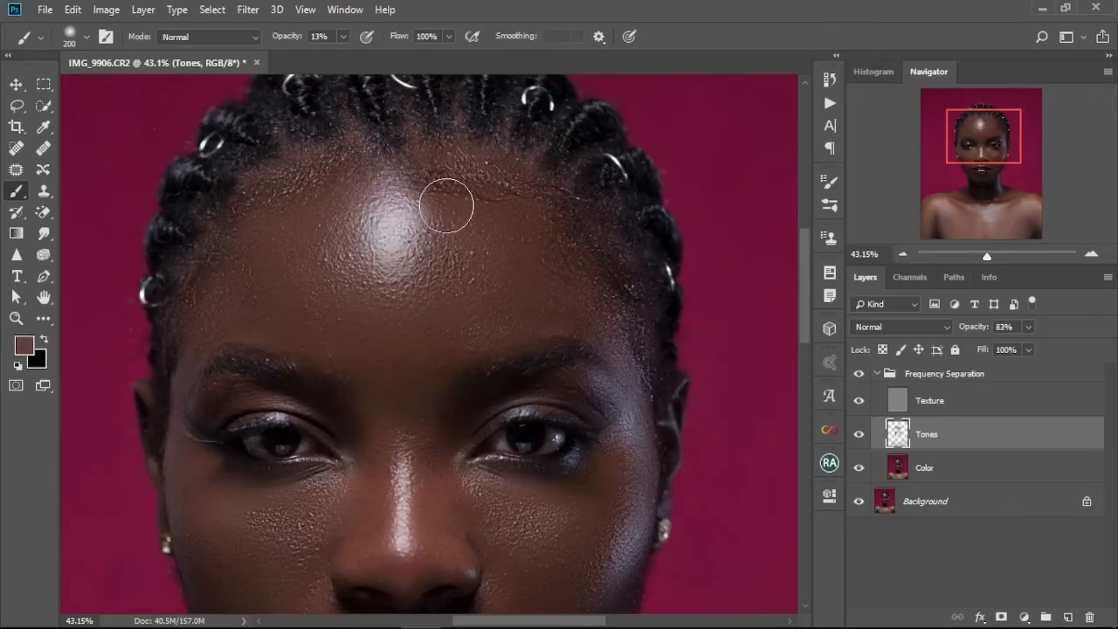
mouse_move(457, 163)
left_mouse_down()
mouse_move(457, 206)
mouse_move(448, 165)
left_mouse_up()
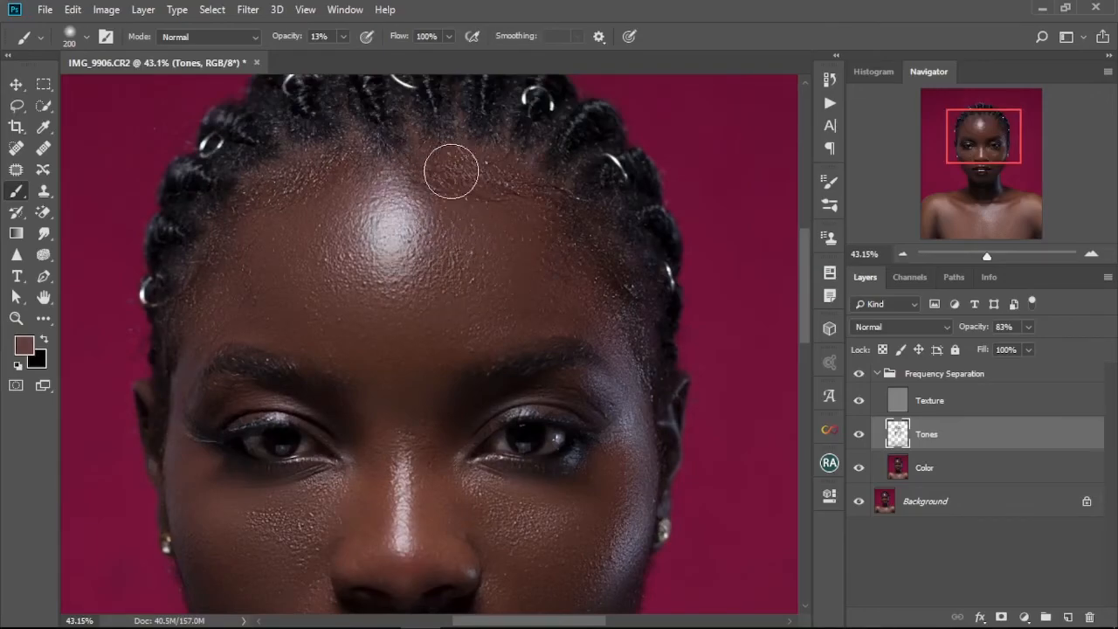
mouse_move(536, 200)
left_mouse_down()
mouse_move(551, 239)
mouse_move(584, 266)
mouse_move(564, 297)
left_mouse_up()
left_click_drag(321, 223, 265, 247)
left_click(263, 251, "alt")
mouse_move(214, 289)
left_mouse_down()
mouse_move(180, 317)
mouse_move(207, 271)
mouse_move(187, 324)
mouse_move(238, 310)
mouse_move(262, 331)
left_mouse_up()
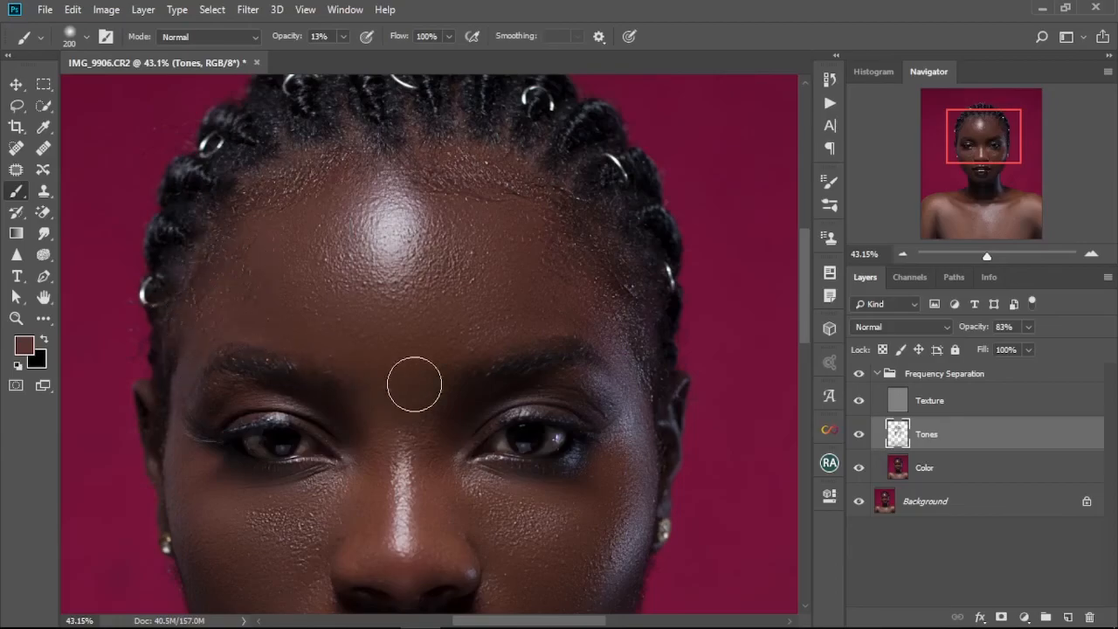
Paint a tone stroke down the bridge of the nose between the eyes.
scroll(405, 330, "down", 1)
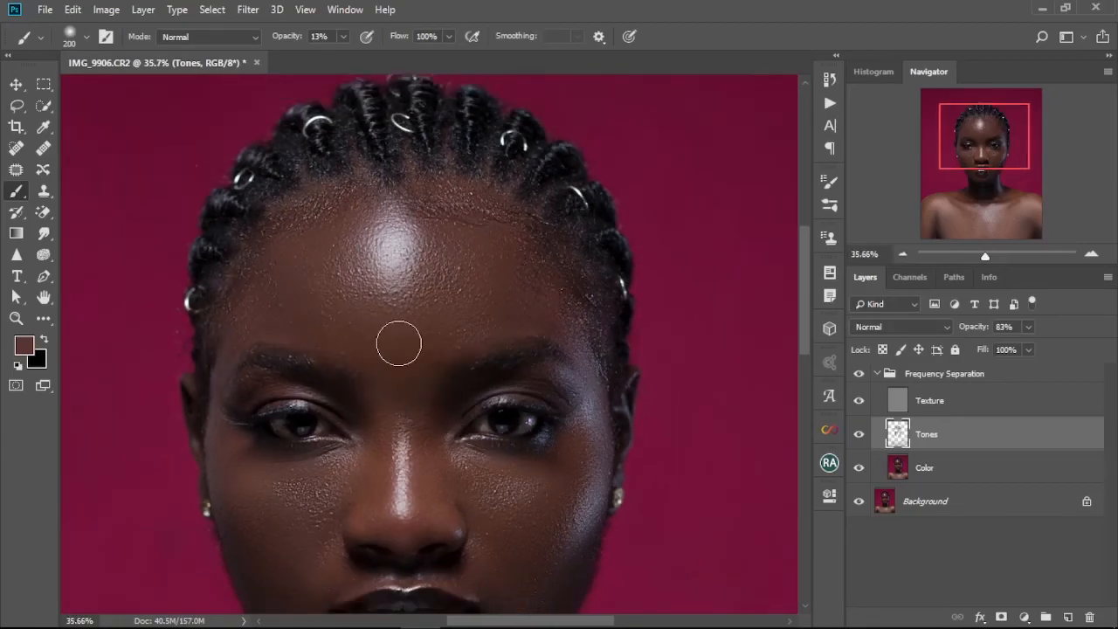
scroll(398, 343, "down", 4)
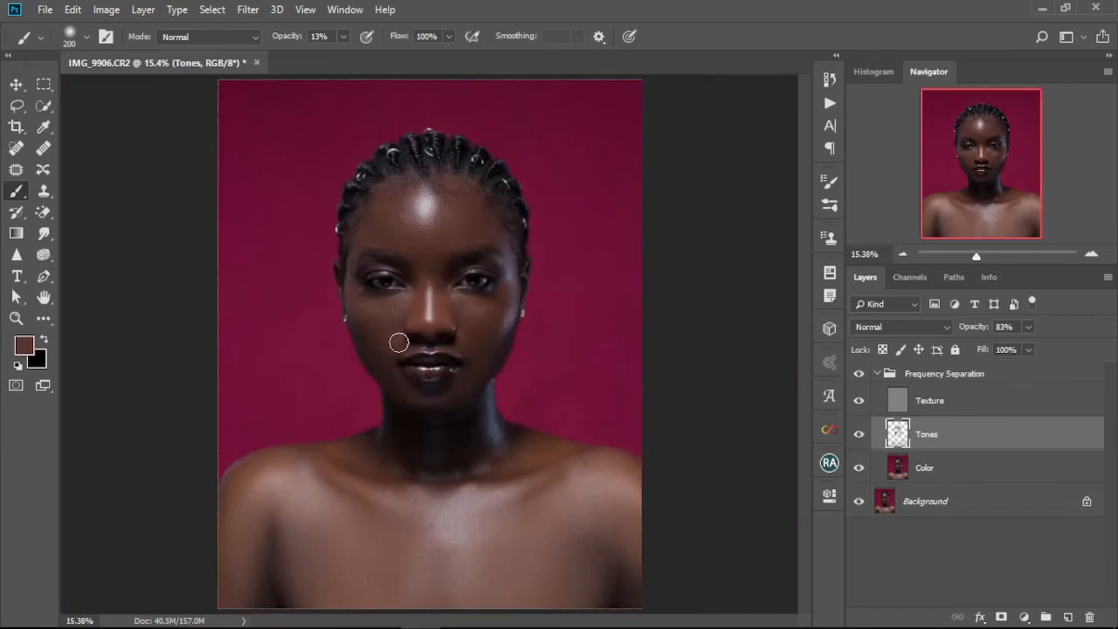
scroll(444, 321, "up", 4)
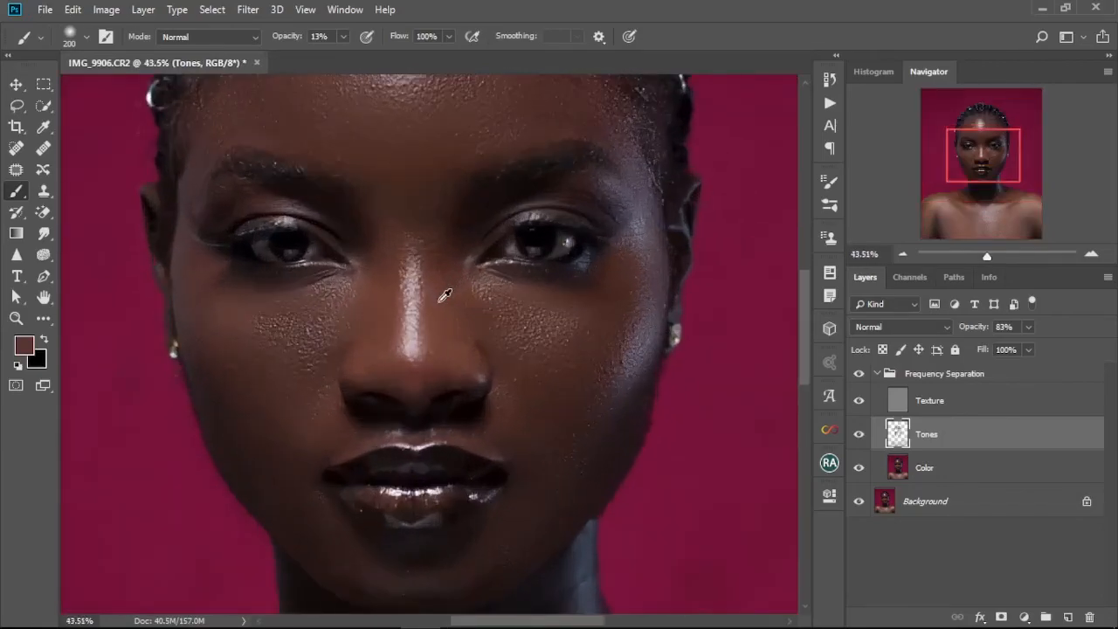
left_click_drag(453, 250, 477, 314)
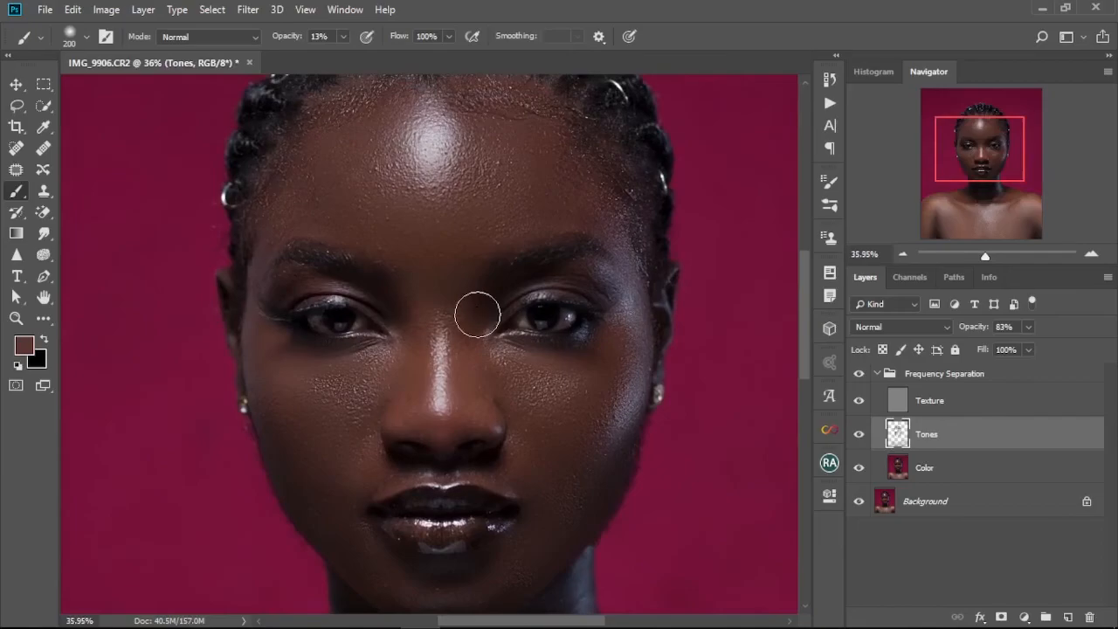
scroll(463, 305, "down", 1)
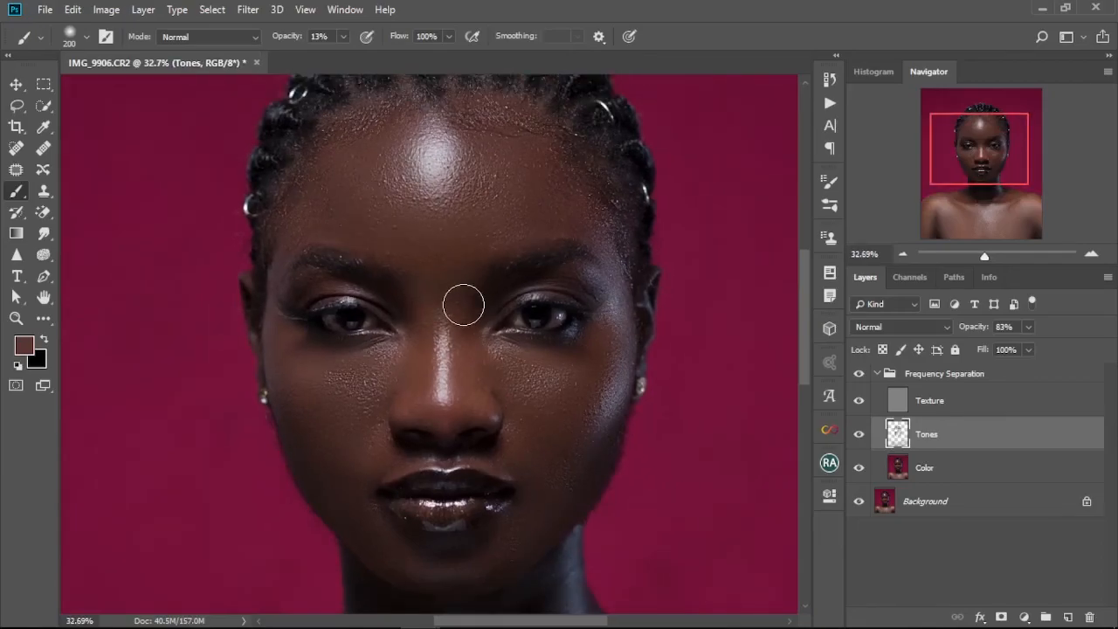
Toggle the Frequency Separation group's visibility repeatedly to compare the retouched face with the original.
key("ctrl+0")
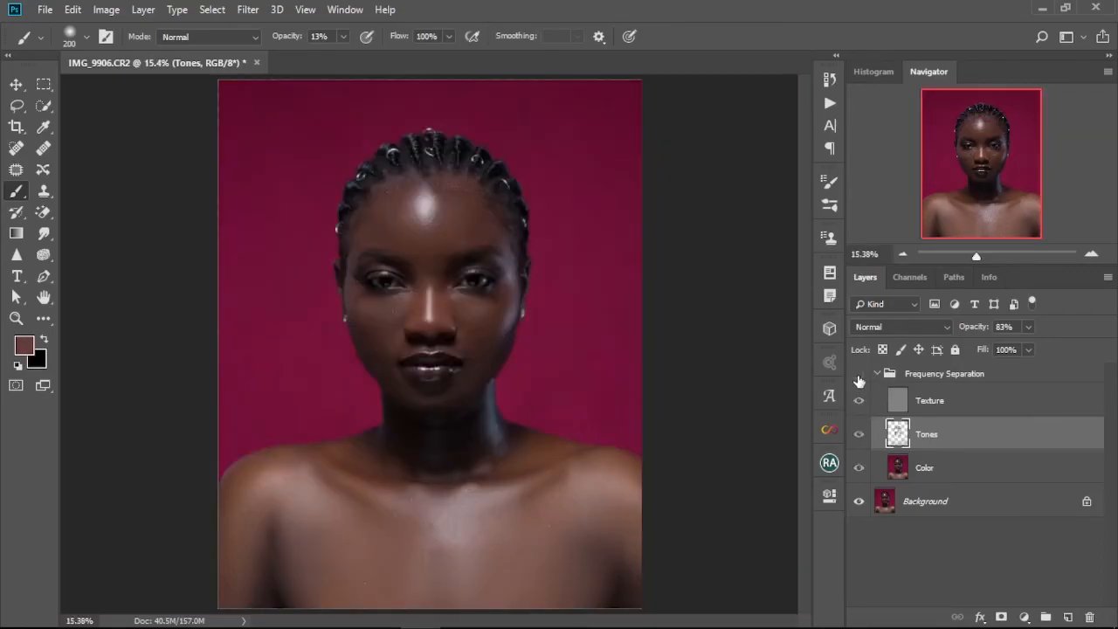
left_click(859, 376)
left_click(859, 376)
scroll(491, 287, "up", 3)
left_click_drag(456, 346, 471, 371)
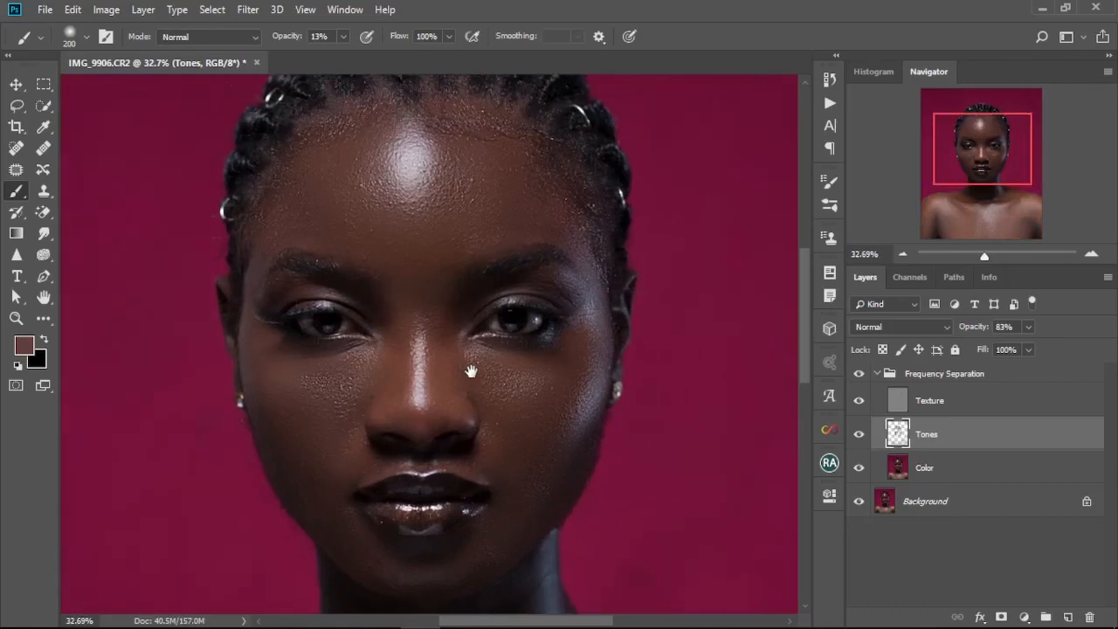
left_click(858, 374)
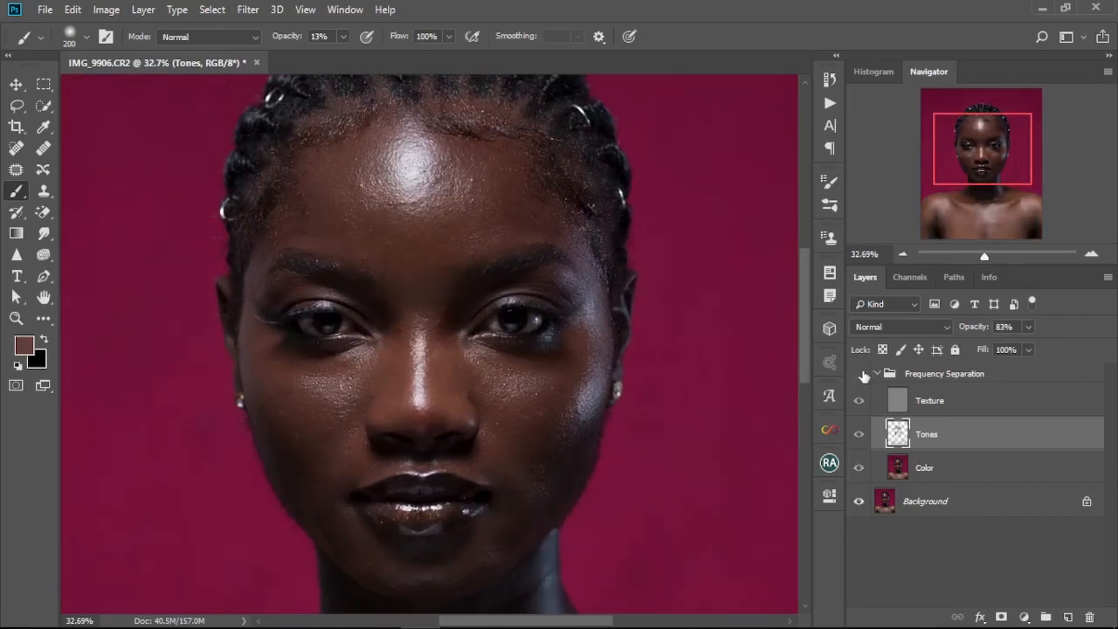
left_click(859, 374)
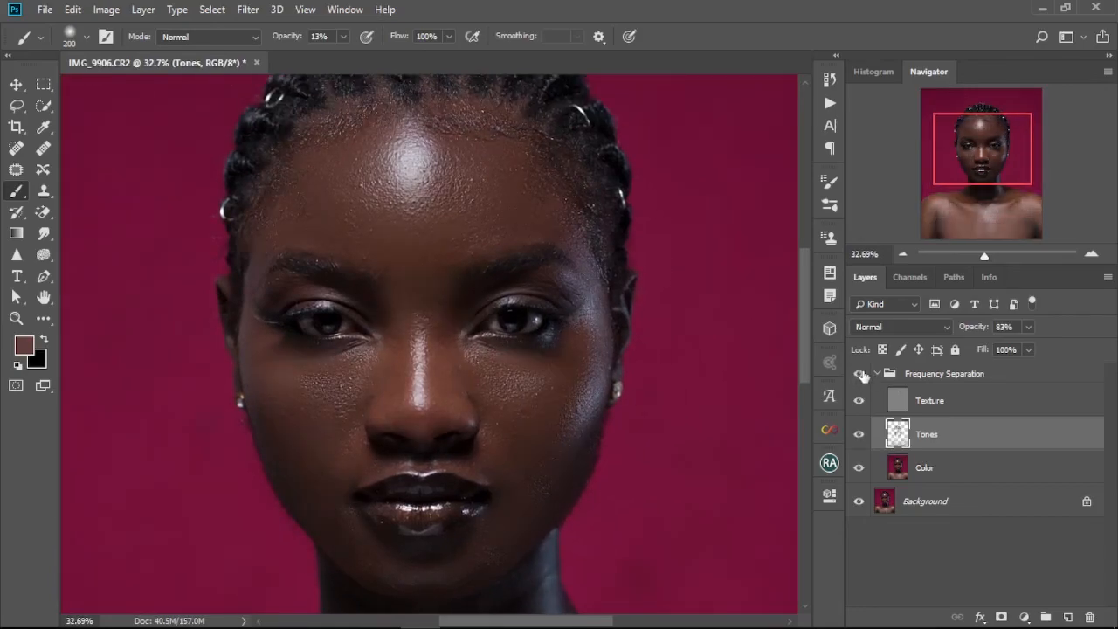
left_click(862, 374)
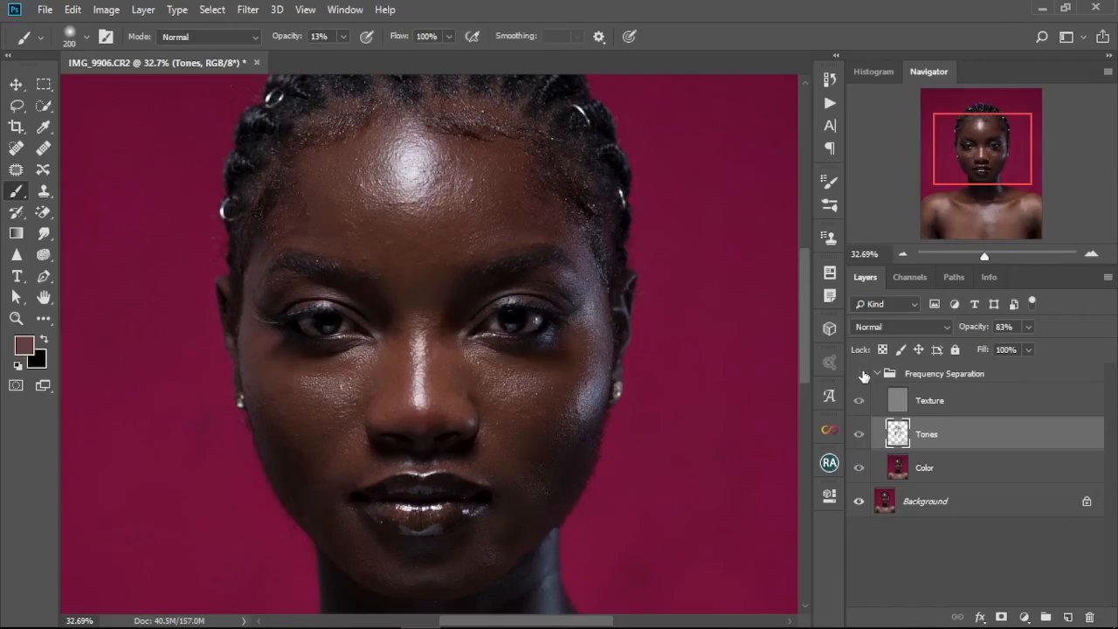
left_click(862, 374)
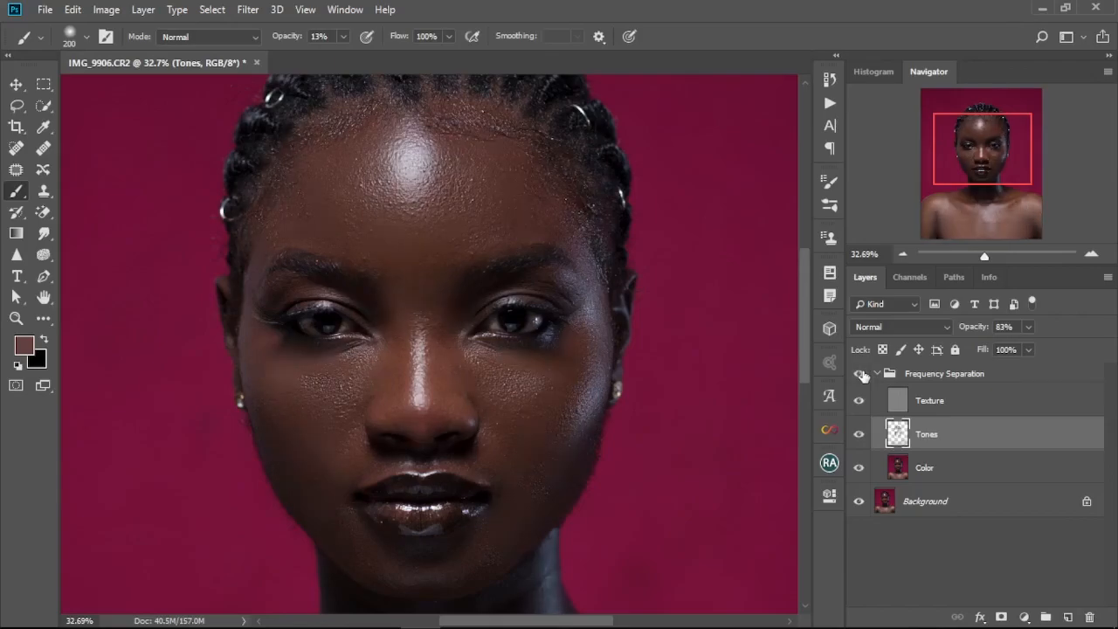